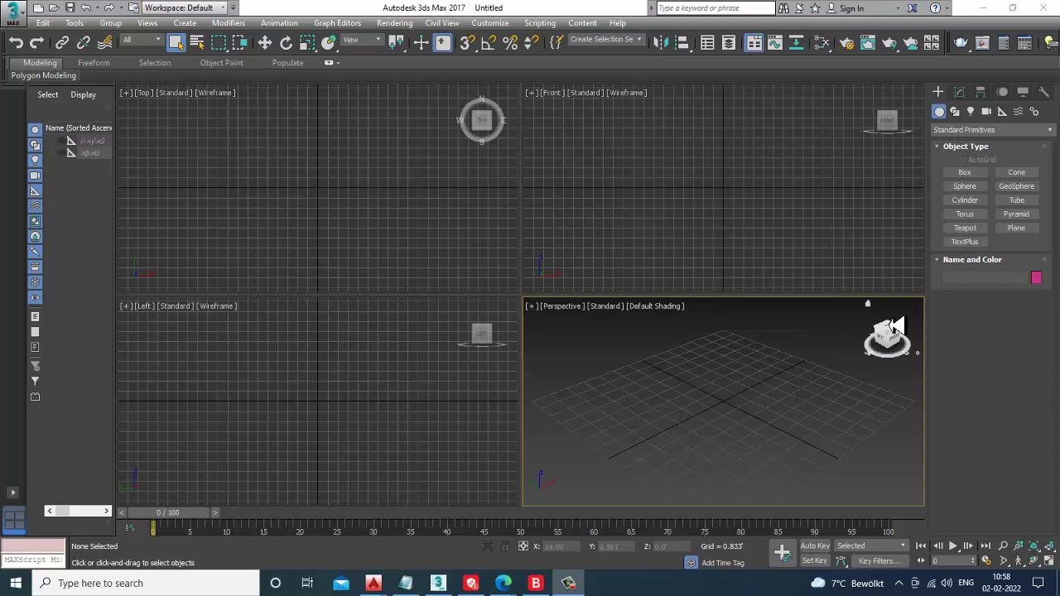
- Create a plane about 22.3' long and 21.7' wide over the grid in a maximized Perspective view
{"action": "left_click", "coordinate": [1001, 130]}
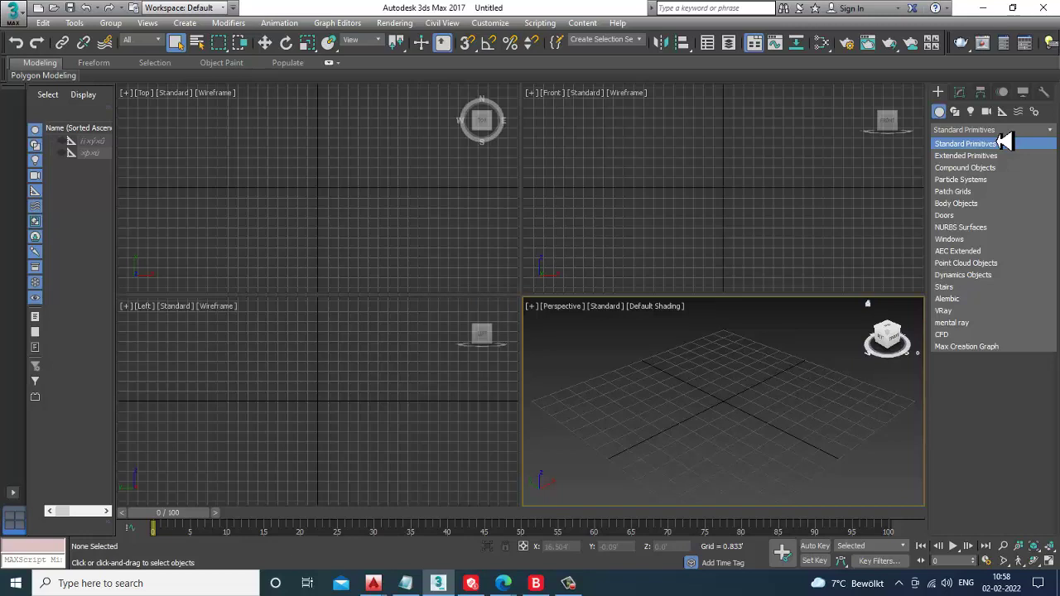
{"action": "left_click", "coordinate": [1003, 143]}
{"action": "key", "text": "alt+w"}
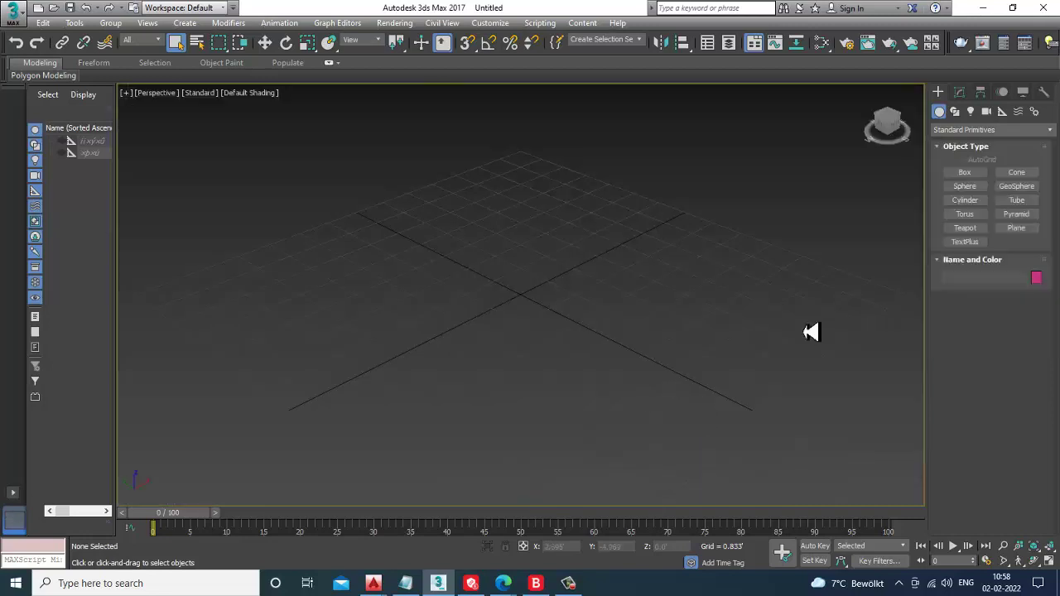
{"action": "left_click", "coordinate": [1016, 228]}
{"action": "scroll", "coordinate": [551, 348], "scroll_direction": "down", "scroll_amount": 3}
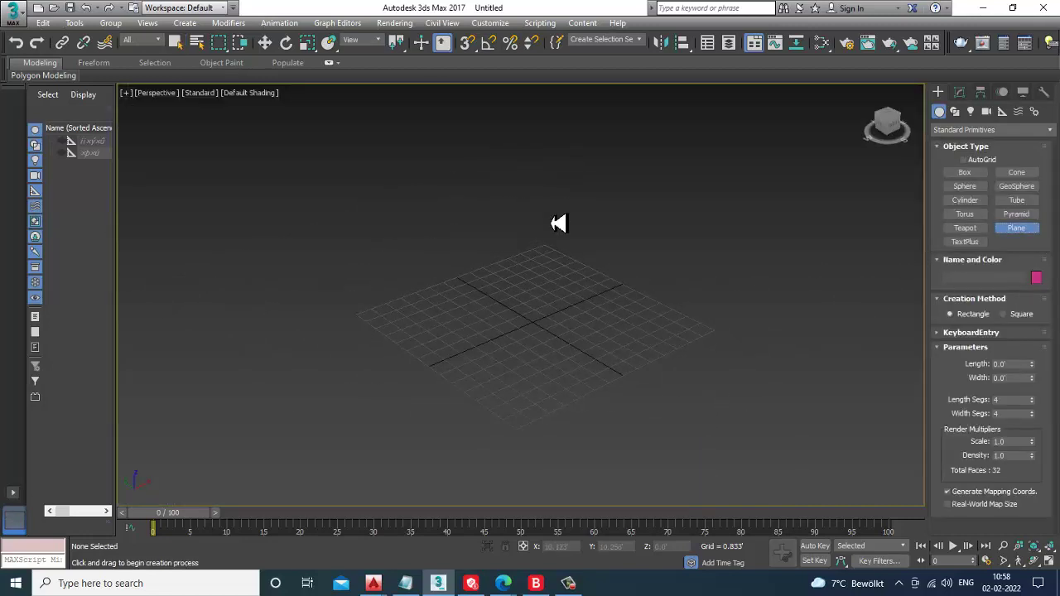
{"action": "left_click_drag", "start_coordinate": [551, 198], "coordinate": [512, 589]}
{"action": "key", "text": "w"}
{"action": "middle_click_drag", "start_coordinate": [741, 362], "coordinate": [587, 368], "text": "alt"}
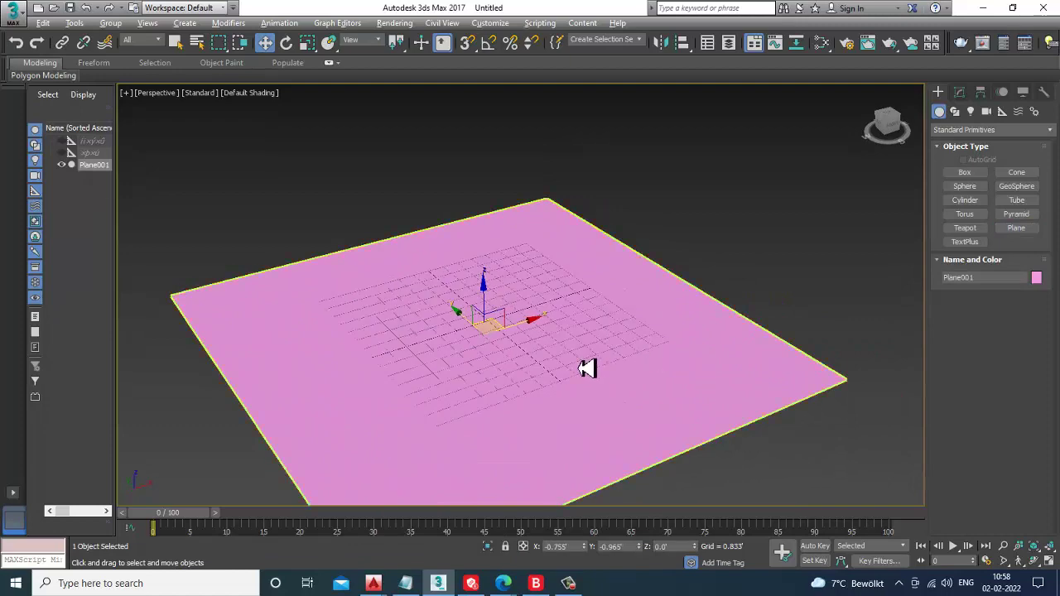
{"action": "scroll", "coordinate": [633, 352], "scroll_direction": "up", "scroll_amount": 5}
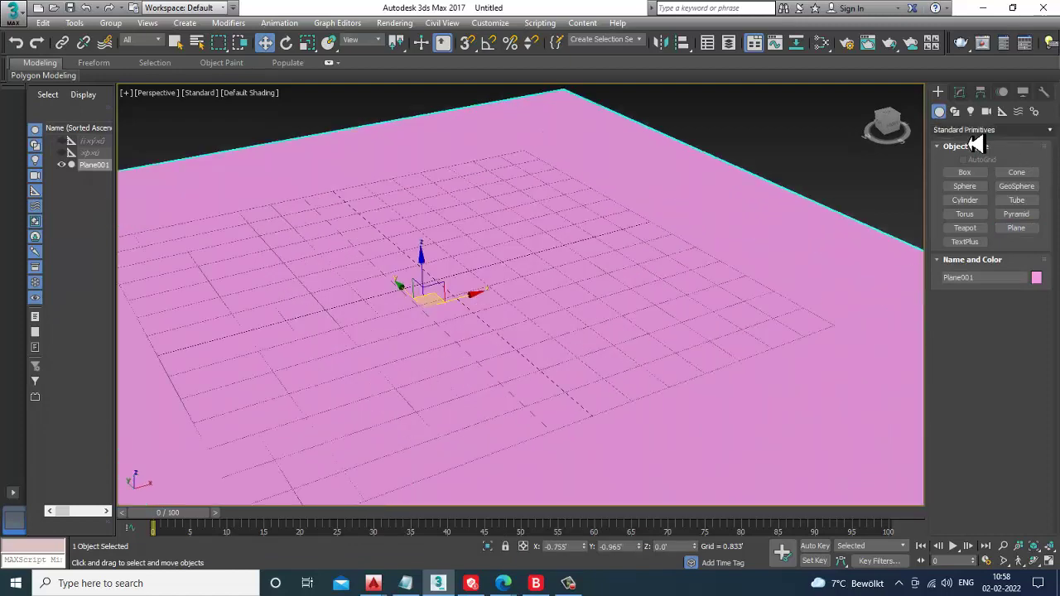
- Create an AEC Extended railing about 14.7' long and 1.5' high along the back edge of the plane
{"action": "left_click", "coordinate": [982, 130]}
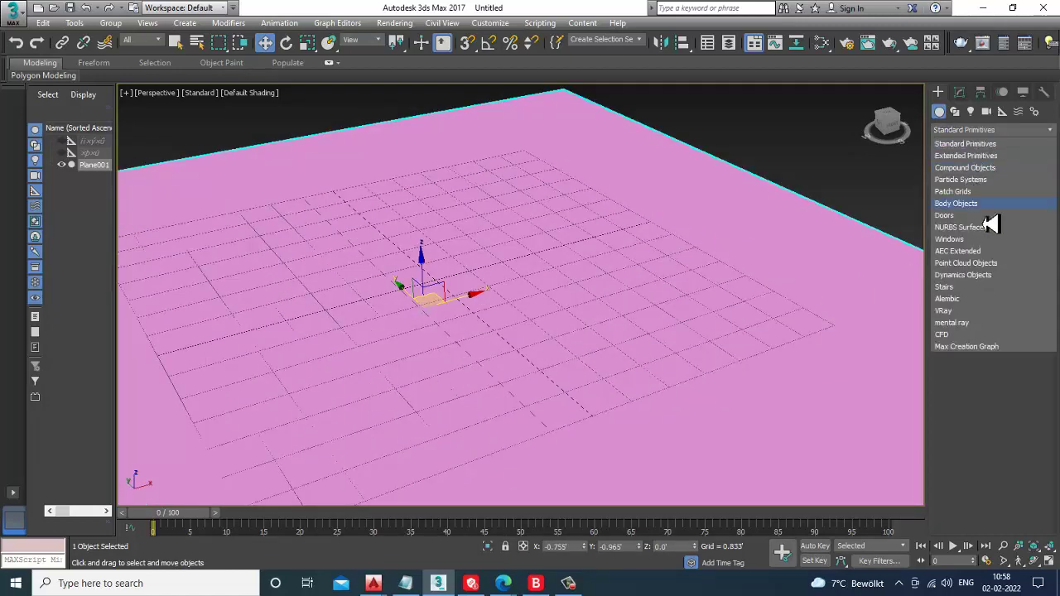
{"action": "left_click", "coordinate": [960, 251]}
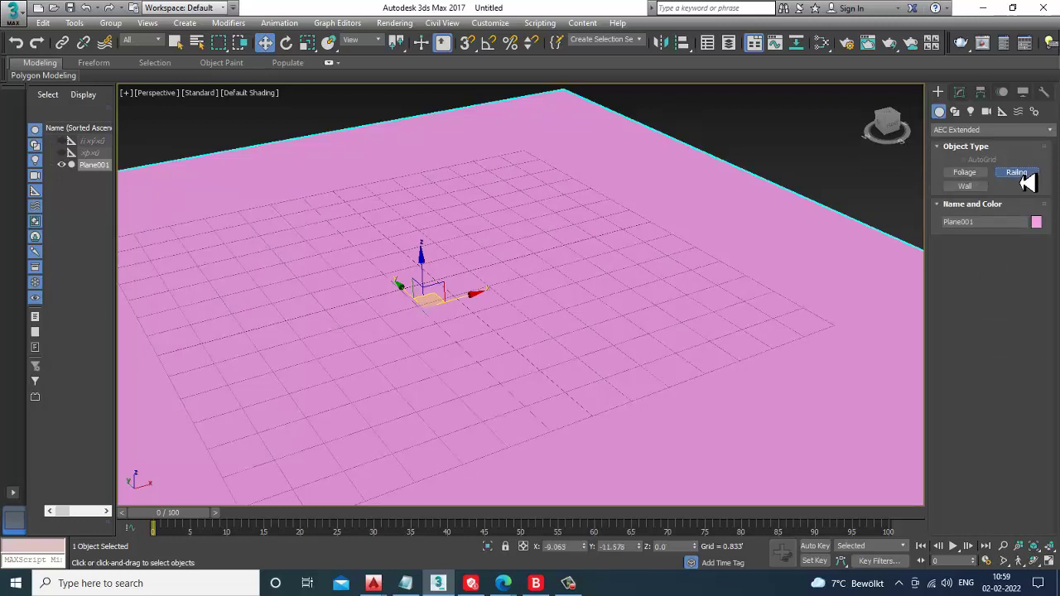
{"action": "left_click", "coordinate": [1017, 173]}
{"action": "scroll", "coordinate": [668, 308], "scroll_direction": "down", "scroll_amount": 5}
{"action": "middle_click_drag", "start_coordinate": [661, 297], "coordinate": [592, 313], "text": "alt"}
{"action": "left_click_drag", "start_coordinate": [408, 333], "coordinate": [665, 269]}
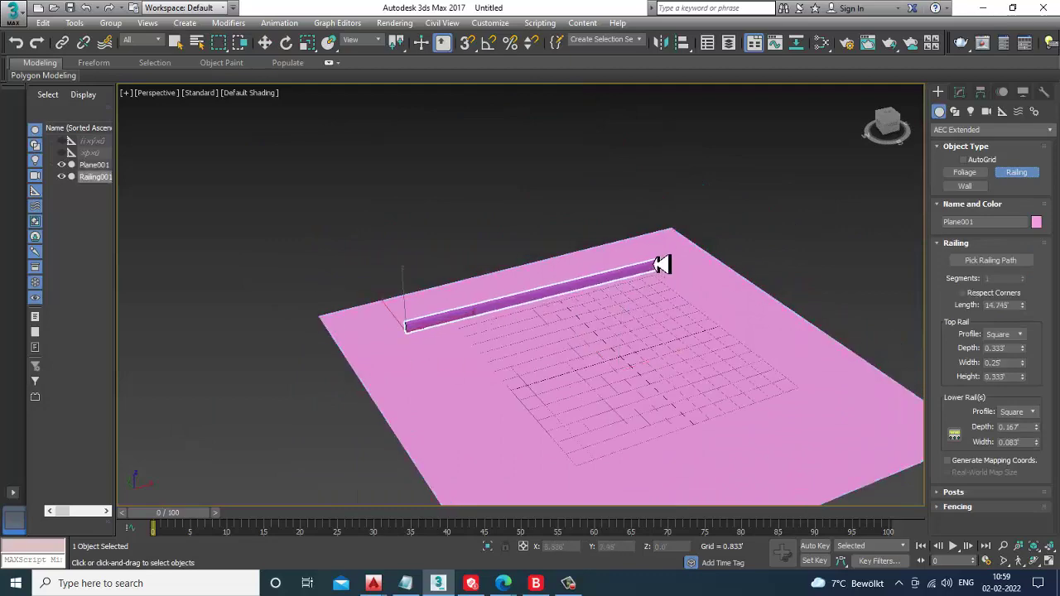
{"action": "left_click", "coordinate": [660, 251]}
{"action": "middle_click_drag", "start_coordinate": [581, 284], "coordinate": [655, 303], "text": "alt"}
{"action": "scroll", "coordinate": [646, 301], "scroll_direction": "up", "scroll_amount": 4}
{"action": "key", "text": "w"}
- Turn on edged-face shading in the Perspective view
{"action": "scroll", "coordinate": [646, 303], "scroll_direction": "up", "scroll_amount": 5}
{"action": "mouse_move", "coordinate": [555, 314]}
{"action": "middle_mouse_down"}
{"action": "mouse_move", "coordinate": [665, 309]}
{"action": "mouse_move", "coordinate": [731, 275]}
{"action": "mouse_move", "coordinate": [770, 273]}
{"action": "middle_mouse_up"}
{"action": "key", "text": "F4"}
{"action": "scroll", "coordinate": [667, 309], "scroll_direction": "down", "scroll_amount": 3}
- Set the railing's length to 17.988' and make its top rail round, with depth 0.253' and width 0.232'
{"action": "left_click", "coordinate": [959, 91]}
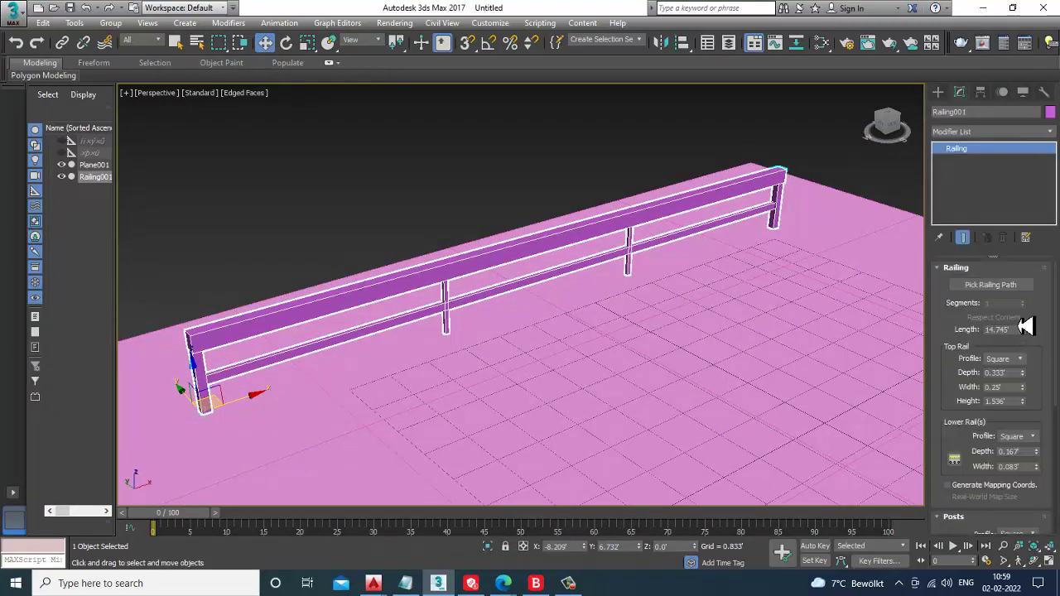
{"action": "mouse_move", "coordinate": [1025, 345]}
{"action": "left_mouse_down"}
{"action": "mouse_move", "coordinate": [1025, 315]}
{"action": "mouse_move", "coordinate": [1032, 344]}
{"action": "mouse_move", "coordinate": [1032, 329]}
{"action": "left_mouse_up"}
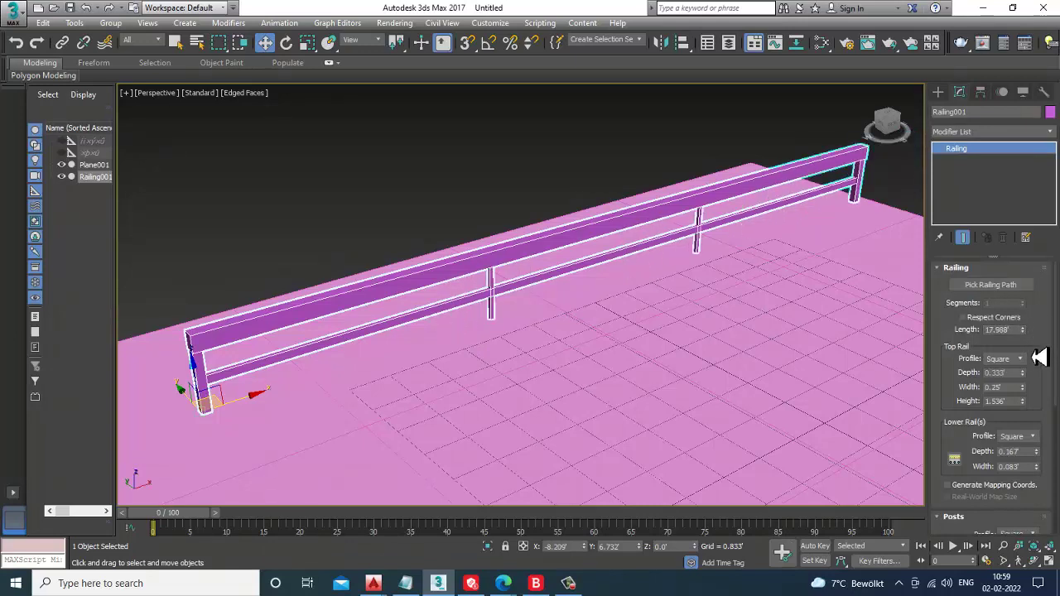
{"action": "left_click", "coordinate": [1022, 361]}
{"action": "left_click", "coordinate": [1012, 380]}
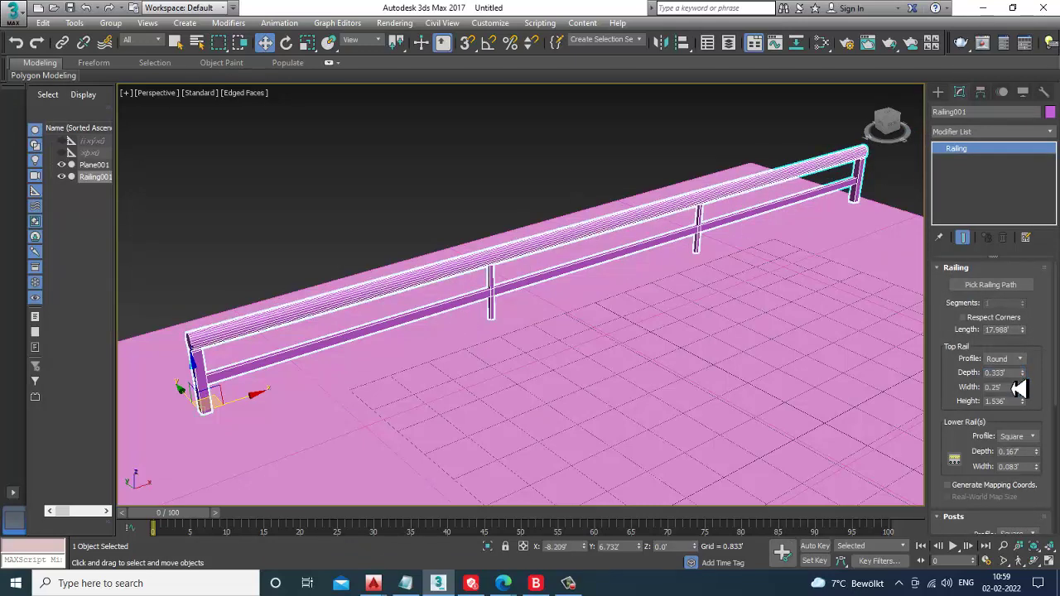
{"action": "left_click_drag", "start_coordinate": [1032, 379], "coordinate": [1025, 405]}
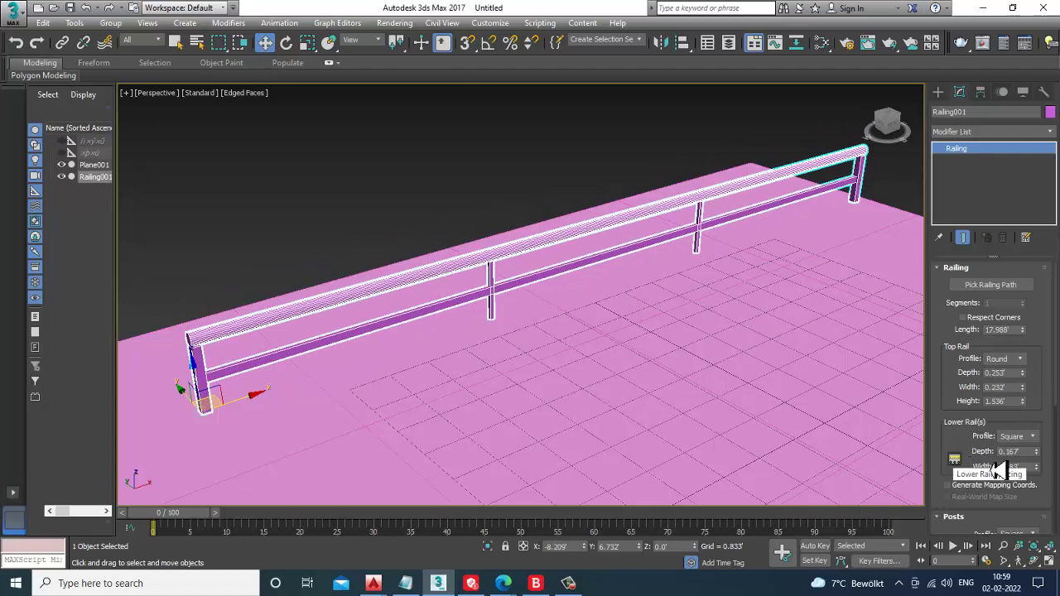
- Set the railing's lower rail count to 2 in the lower rail spacing settings
{"action": "left_click", "coordinate": [954, 459]}
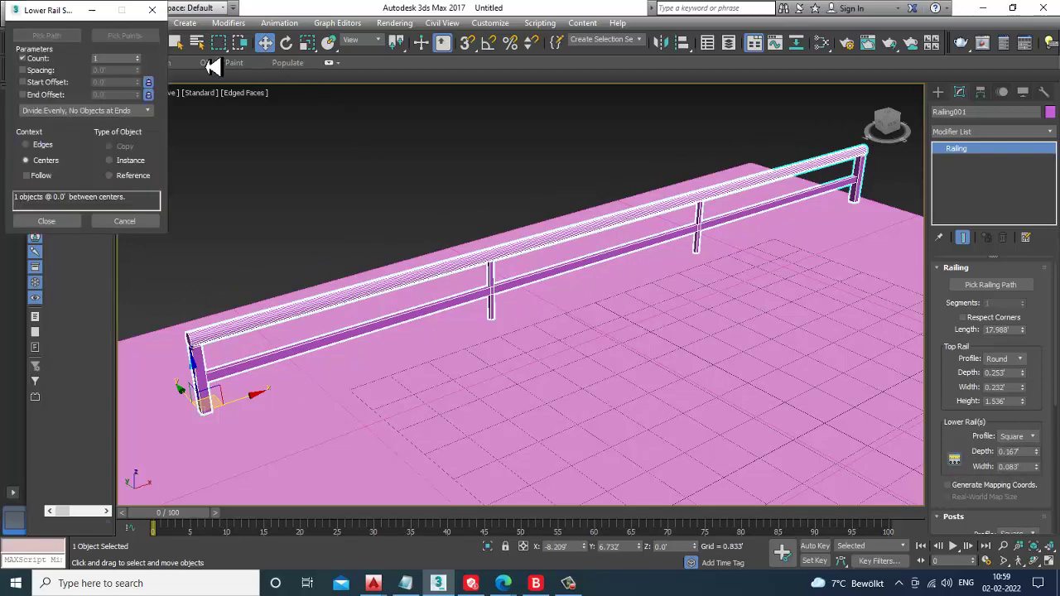
{"action": "left_click_drag", "start_coordinate": [141, 65], "coordinate": [155, 67]}
{"action": "left_click_drag", "start_coordinate": [146, 67], "coordinate": [144, 69]}
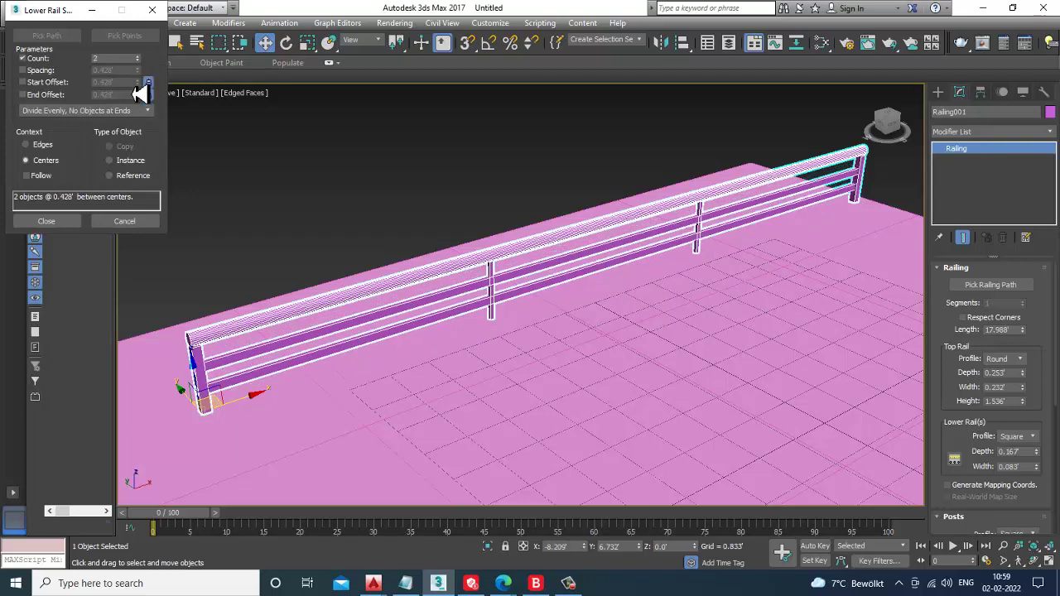
{"action": "left_click", "coordinate": [75, 219]}
- Try a round profile on the lower rails and return them to the square profile
{"action": "left_click", "coordinate": [1035, 437]}
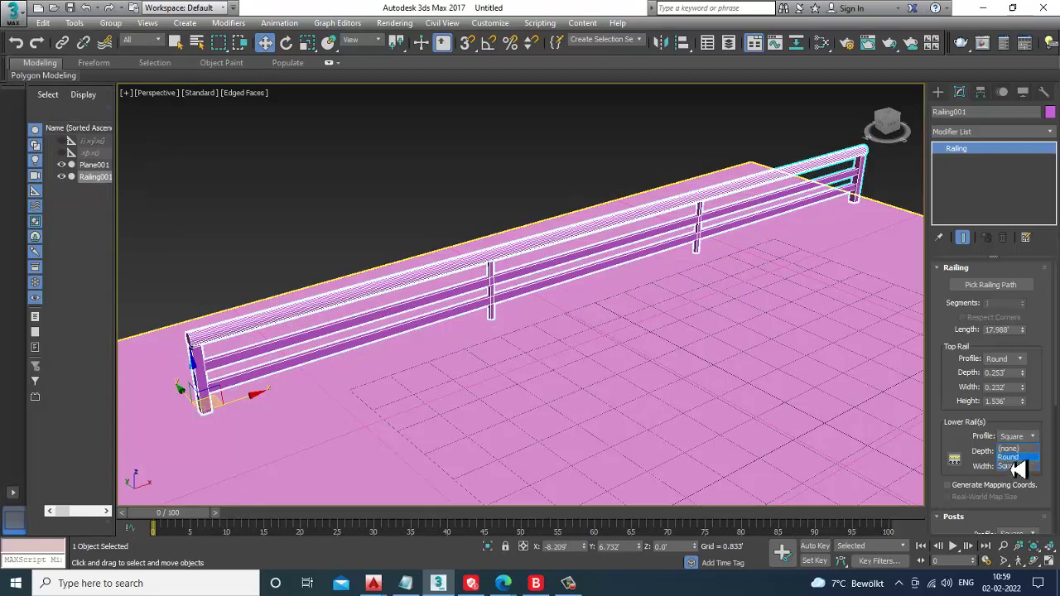
{"action": "left_click", "coordinate": [1019, 458]}
{"action": "left_click", "coordinate": [1031, 437]}
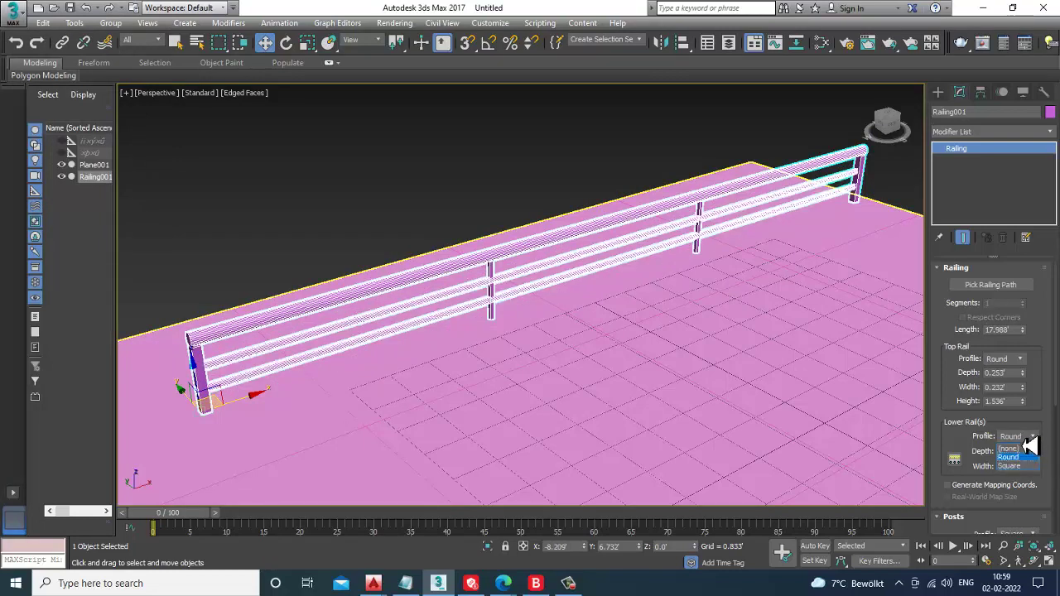
{"action": "left_click", "coordinate": [1027, 466]}
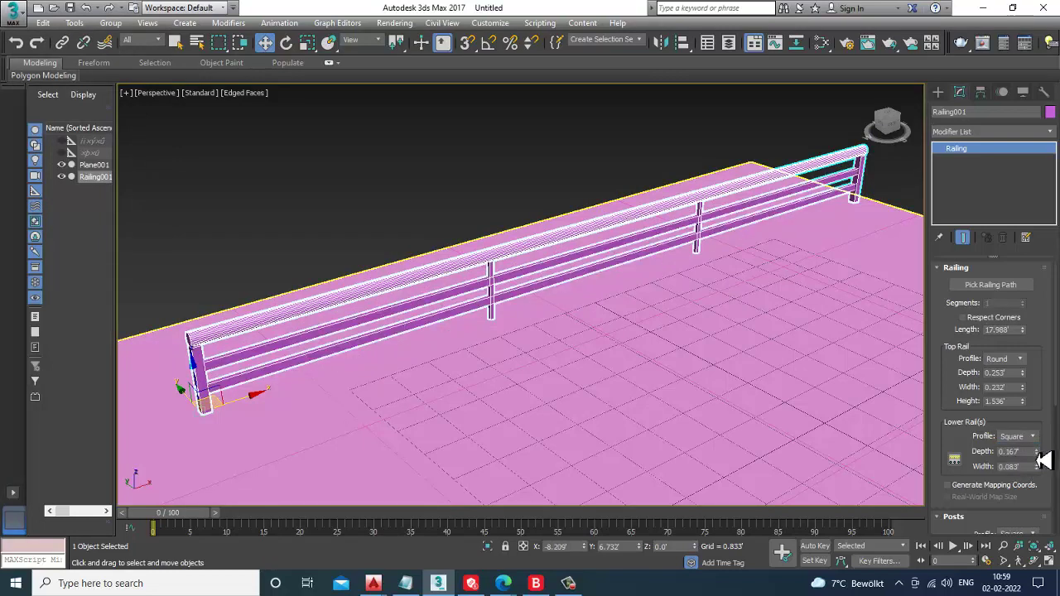
- Set the lower rails' depth to 0.072' and width to 0.084'
{"action": "left_click_drag", "start_coordinate": [1036, 453], "coordinate": [1045, 498]}
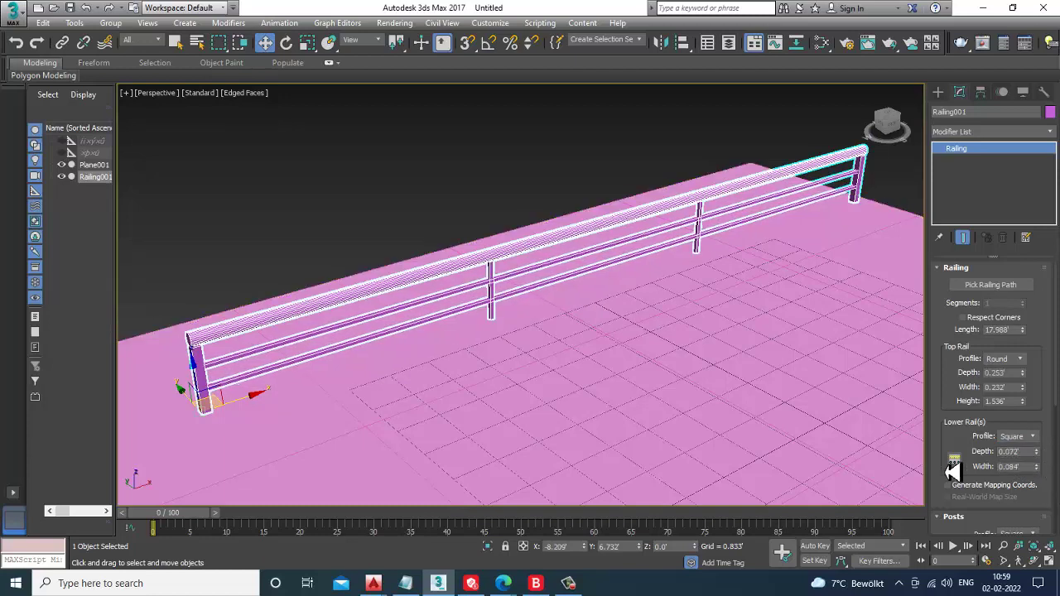
- Set the railing's post count to 4 in the post spacing settings
{"action": "scroll", "coordinate": [946, 417], "scroll_direction": "down", "scroll_amount": 5}
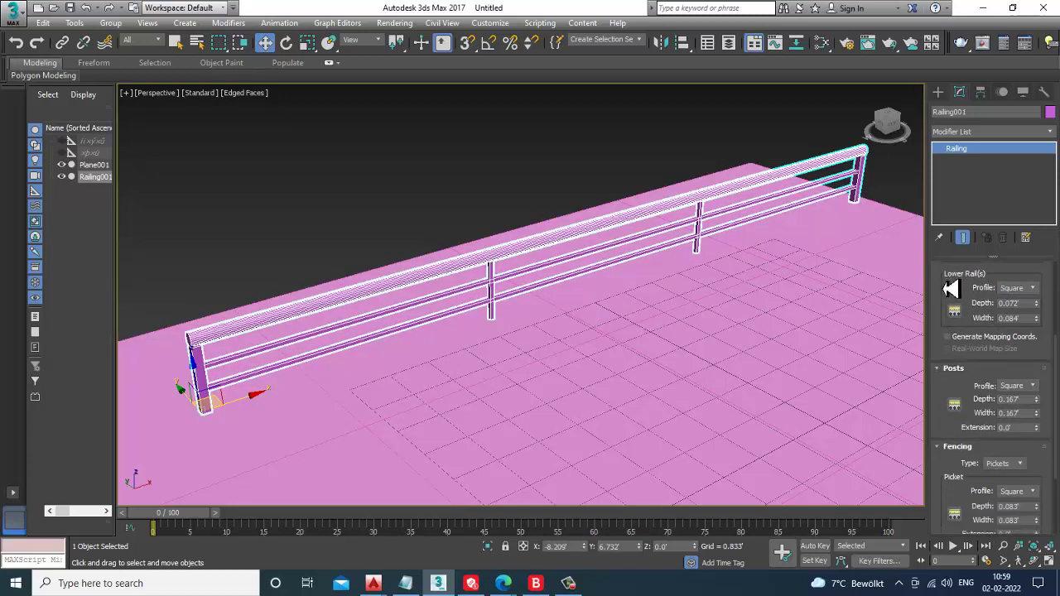
{"action": "left_click", "coordinate": [955, 407]}
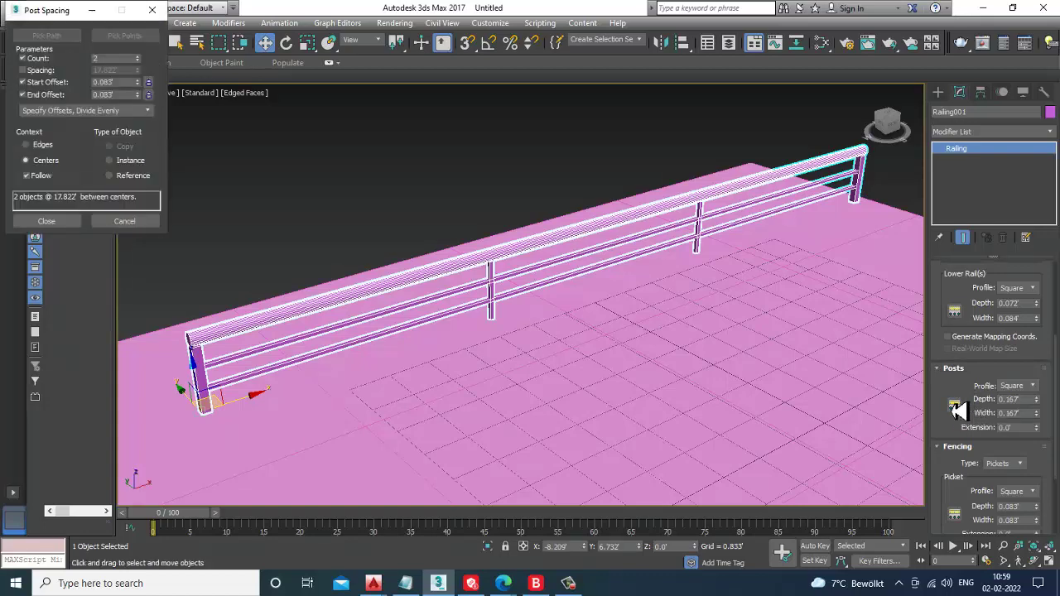
{"action": "mouse_move", "coordinate": [137, 65]}
{"action": "left_mouse_down"}
{"action": "mouse_move", "coordinate": [142, 50]}
{"action": "mouse_move", "coordinate": [144, 66]}
{"action": "left_mouse_up"}
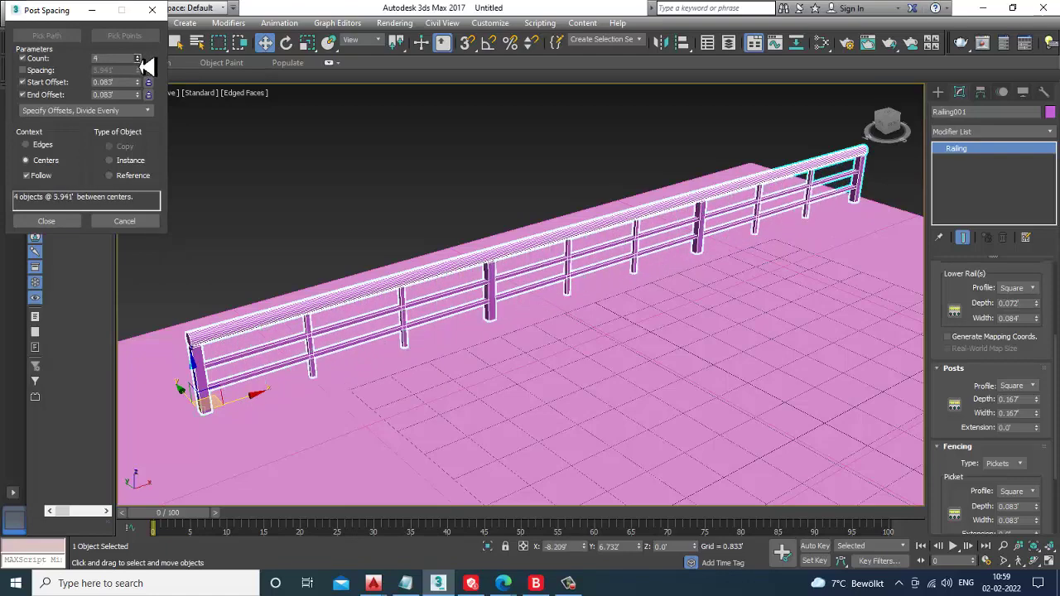
{"action": "left_click", "coordinate": [47, 221]}
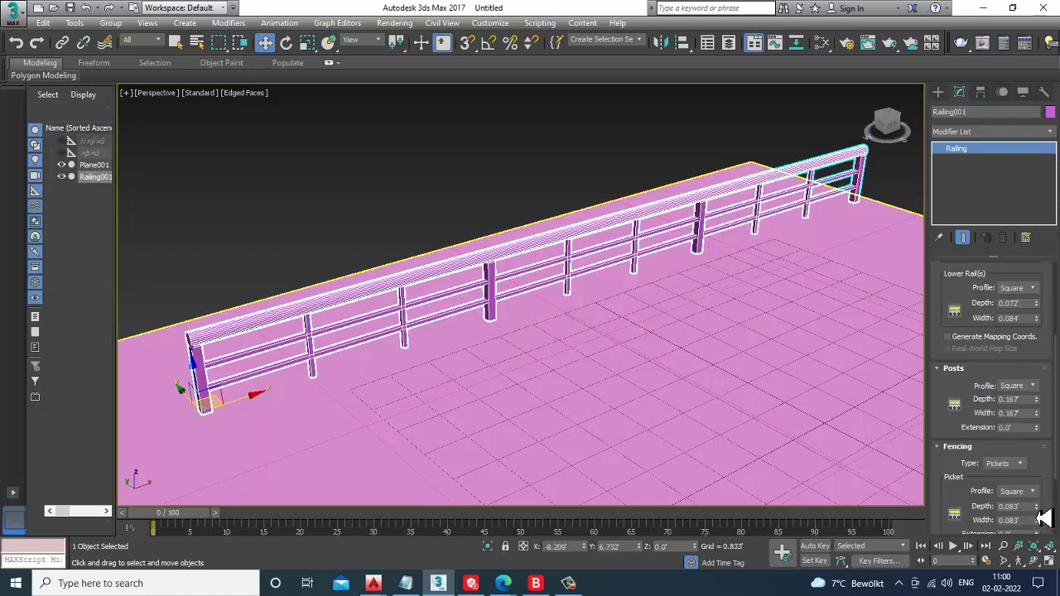
- Set the fencing pickets' extension to 0.002' and their bottom offset to 0.008'
{"action": "mouse_move", "coordinate": [1037, 508]}
{"action": "left_mouse_down"}
{"action": "mouse_move", "coordinate": [1035, 492]}
{"action": "mouse_move", "coordinate": [1035, 510]}
{"action": "left_mouse_up"}
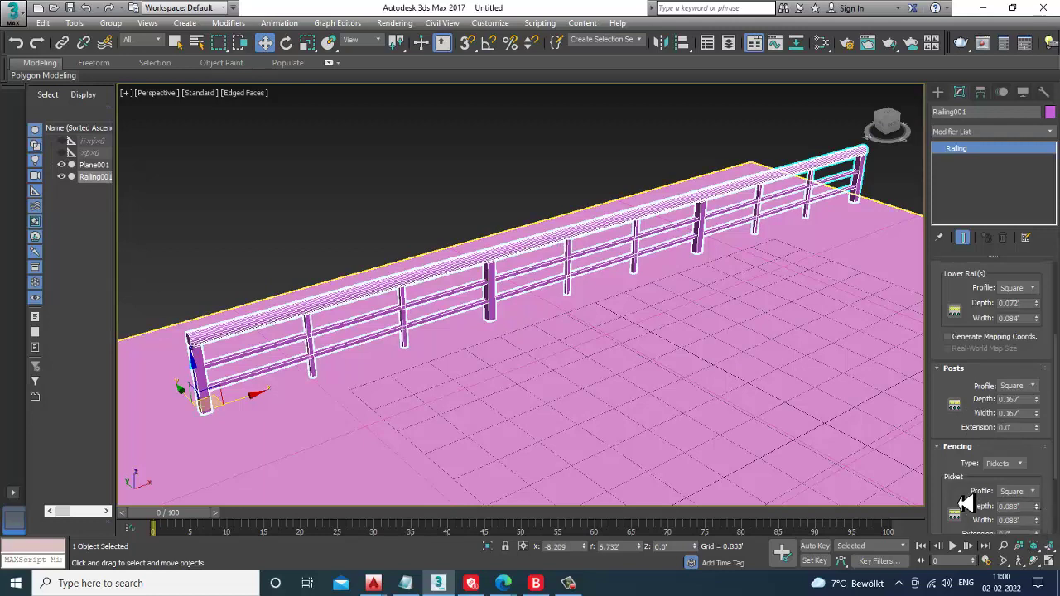
{"action": "scroll", "coordinate": [1045, 511], "scroll_direction": "down", "scroll_amount": 1}
{"action": "left_click", "coordinate": [1036, 506]}
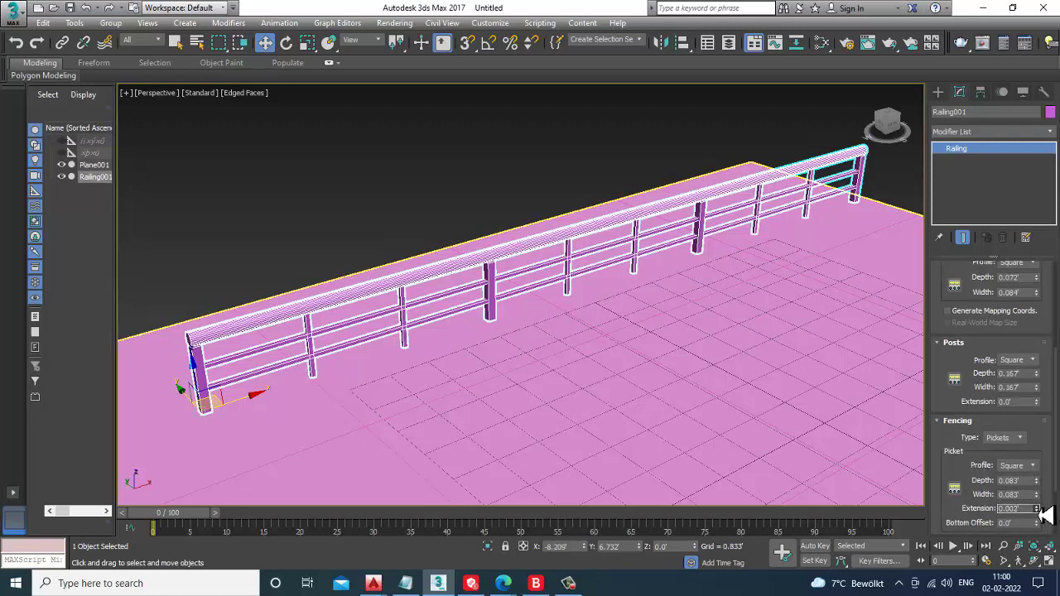
{"action": "scroll", "coordinate": [993, 501], "scroll_direction": "down", "scroll_amount": 2}
{"action": "mouse_move", "coordinate": [1036, 483]}
{"action": "left_mouse_down"}
{"action": "mouse_move", "coordinate": [1025, 417]}
{"action": "mouse_move", "coordinate": [1036, 480]}
{"action": "left_mouse_up"}
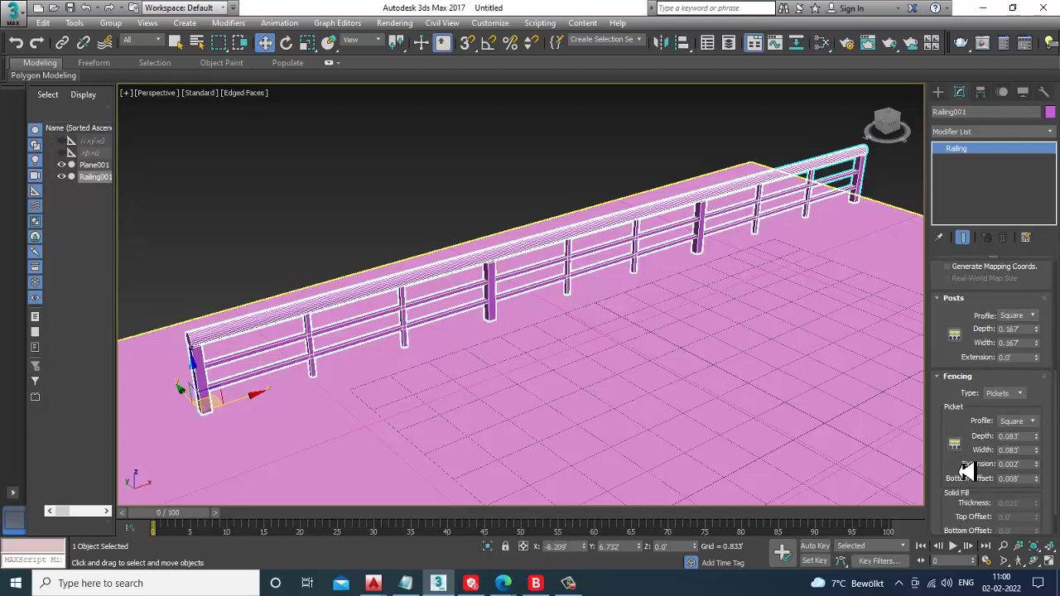
{"action": "scroll", "coordinate": [969, 470], "scroll_direction": "down", "scroll_amount": 2}
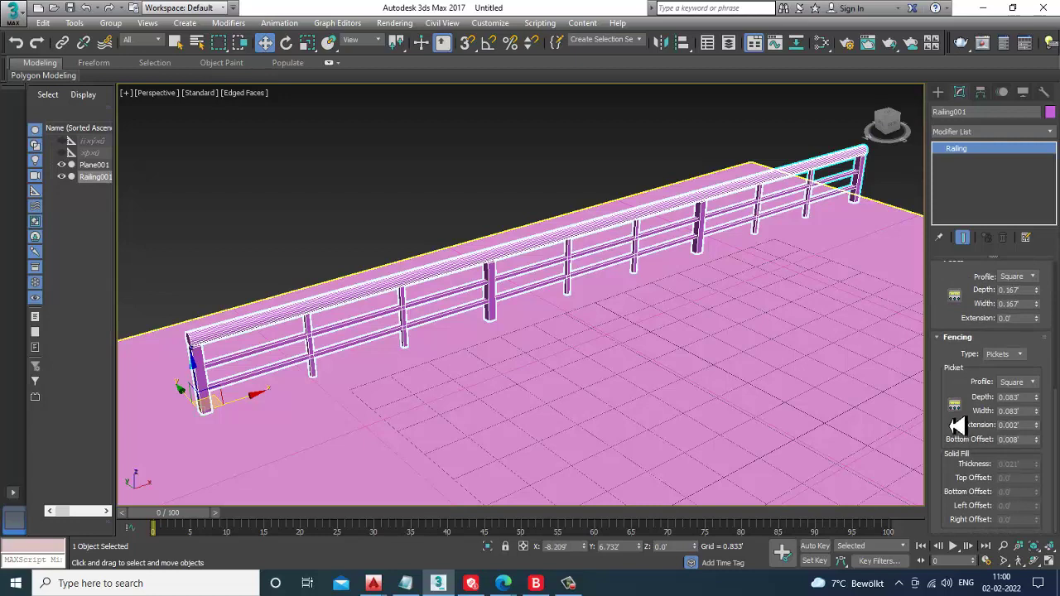
- Try Solid Fill as the railing's fencing type and return it to Pickets
{"action": "left_click_drag", "start_coordinate": [967, 355], "coordinate": [967, 357]}
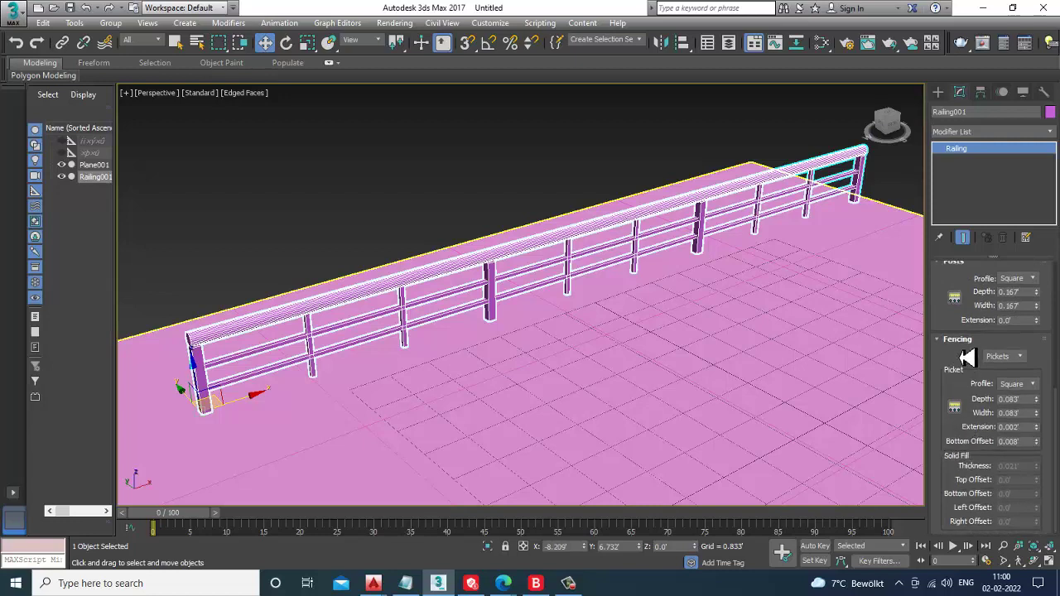
{"action": "left_click", "coordinate": [1017, 357]}
{"action": "left_click", "coordinate": [1018, 385]}
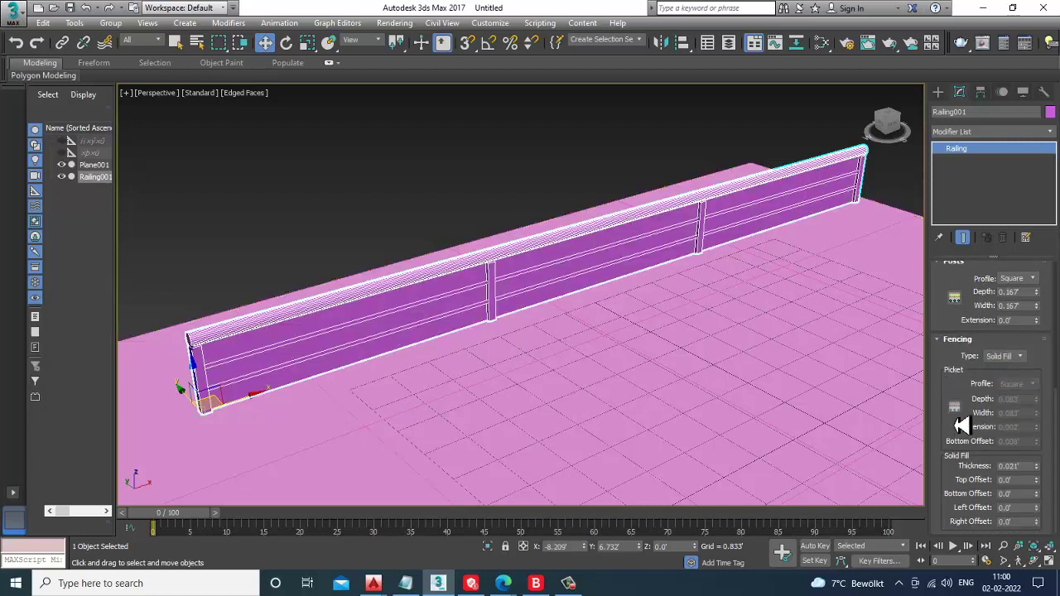
{"action": "mouse_move", "coordinate": [1036, 468]}
{"action": "left_mouse_down"}
{"action": "mouse_move", "coordinate": [1041, 402]}
{"action": "mouse_move", "coordinate": [1035, 510]}
{"action": "mouse_move", "coordinate": [1032, 450]}
{"action": "mouse_move", "coordinate": [1048, 520]}
{"action": "mouse_move", "coordinate": [1044, 458]}
{"action": "left_mouse_up"}
{"action": "left_click", "coordinate": [1006, 357]}
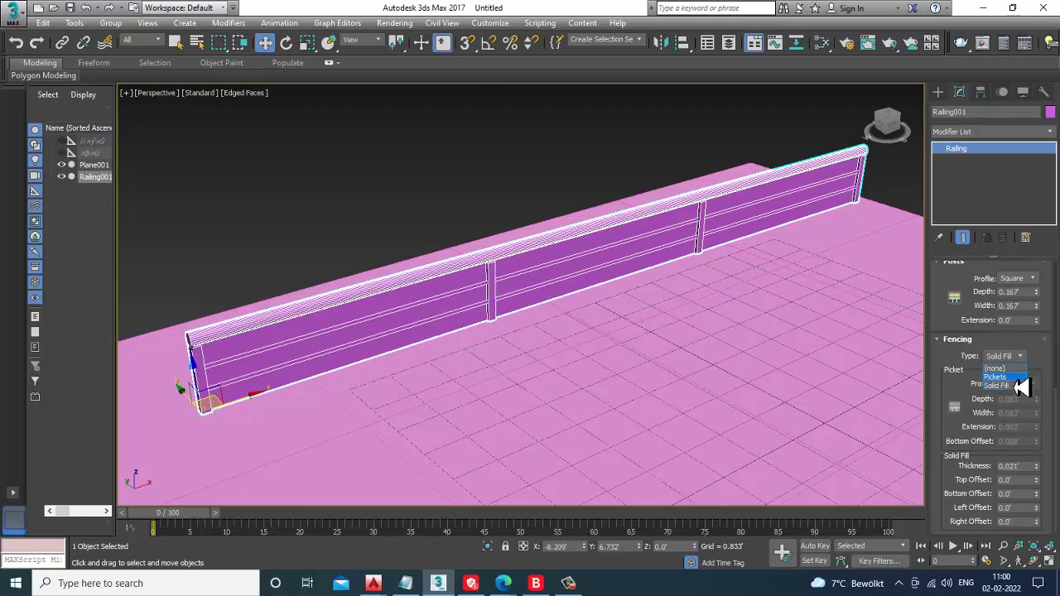
{"action": "left_click", "coordinate": [1021, 387]}
- Draw an S-curved line spline beside the plane in the maximized Top view, with smooth Bezier points
{"action": "scroll", "coordinate": [516, 237], "scroll_direction": "up", "scroll_amount": 2}
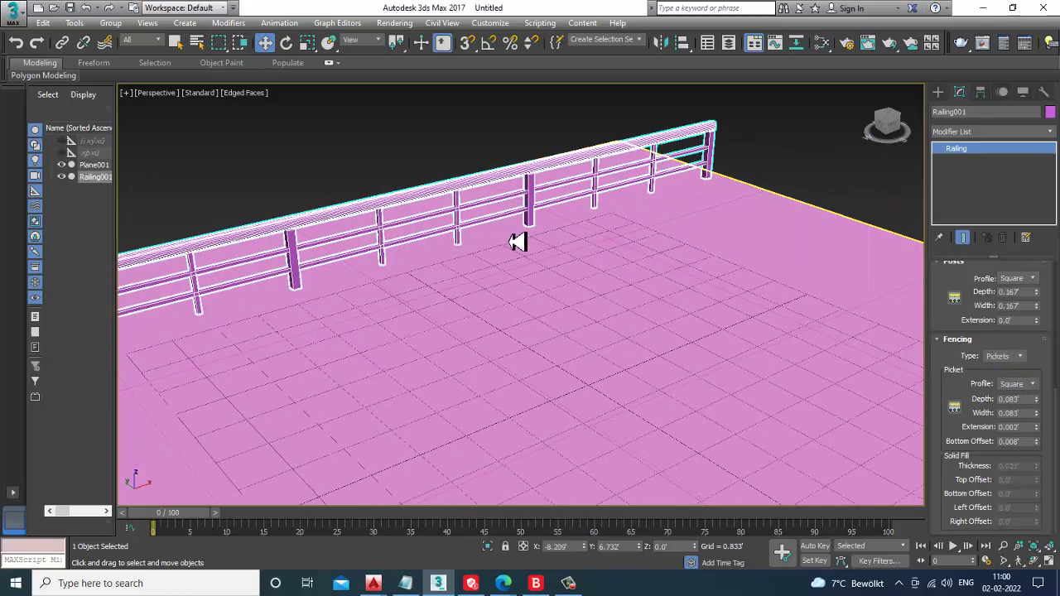
{"action": "scroll", "coordinate": [563, 298], "scroll_direction": "down", "scroll_amount": 6}
{"action": "left_click", "coordinate": [580, 319]}
{"action": "middle_click_drag", "start_coordinate": [793, 289], "coordinate": [681, 320]}
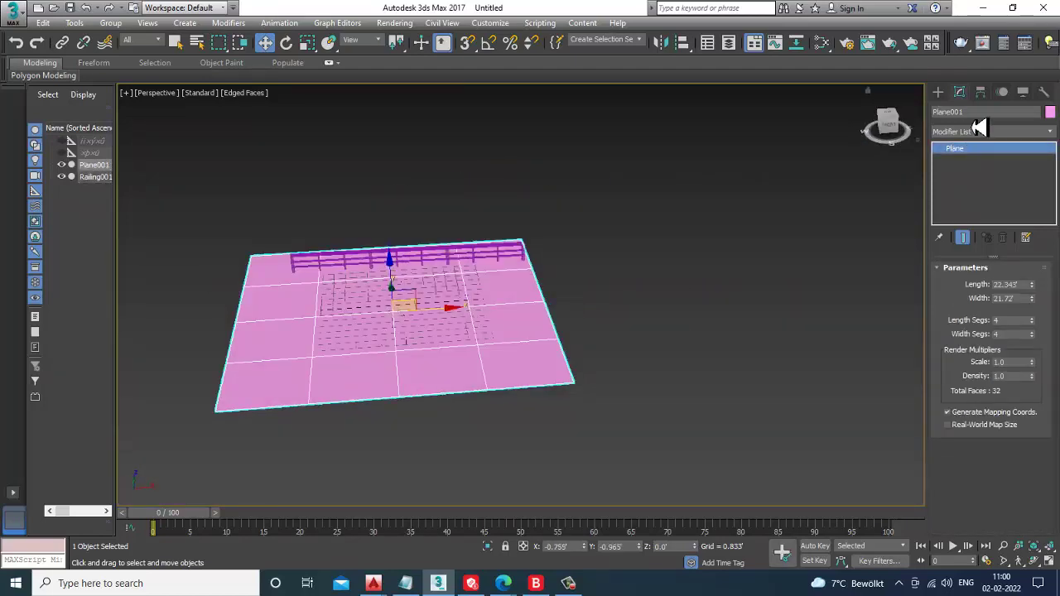
{"action": "left_click", "coordinate": [939, 95]}
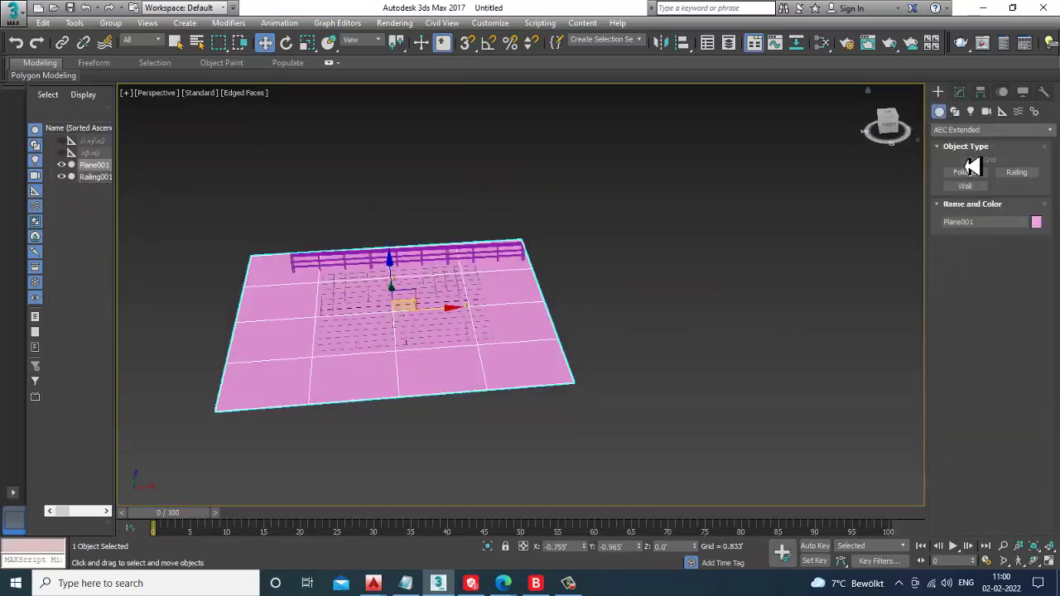
{"action": "left_click", "coordinate": [954, 111]}
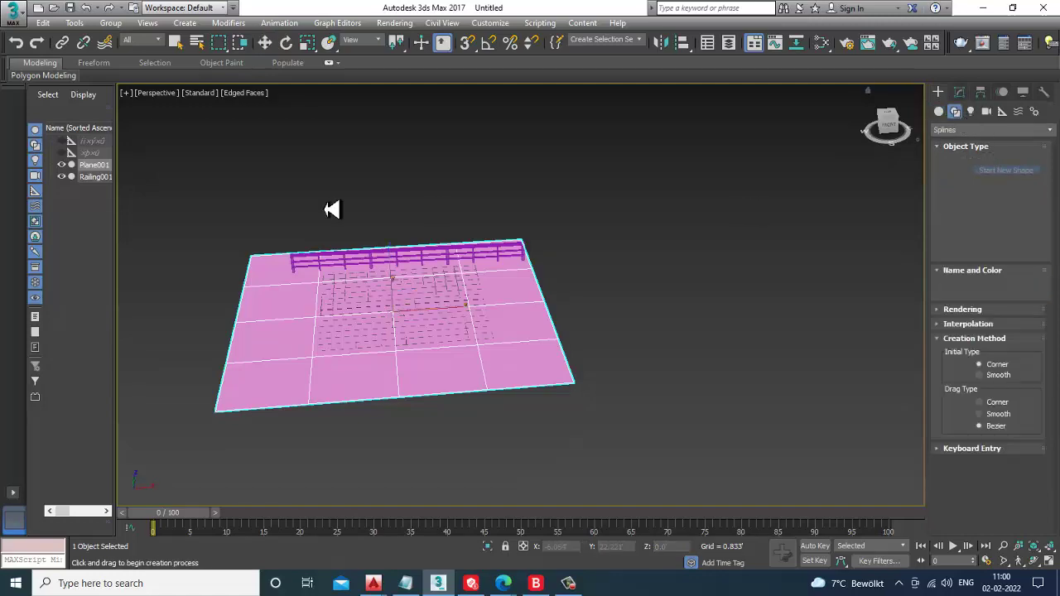
{"action": "key", "text": "alt+w"}
{"action": "middle_click", "coordinate": [380, 188]}
{"action": "key", "text": "alt+w"}
{"action": "scroll", "coordinate": [397, 209], "scroll_direction": "down", "scroll_amount": 5}
{"action": "middle_click_drag", "start_coordinate": [582, 298], "coordinate": [506, 311]}
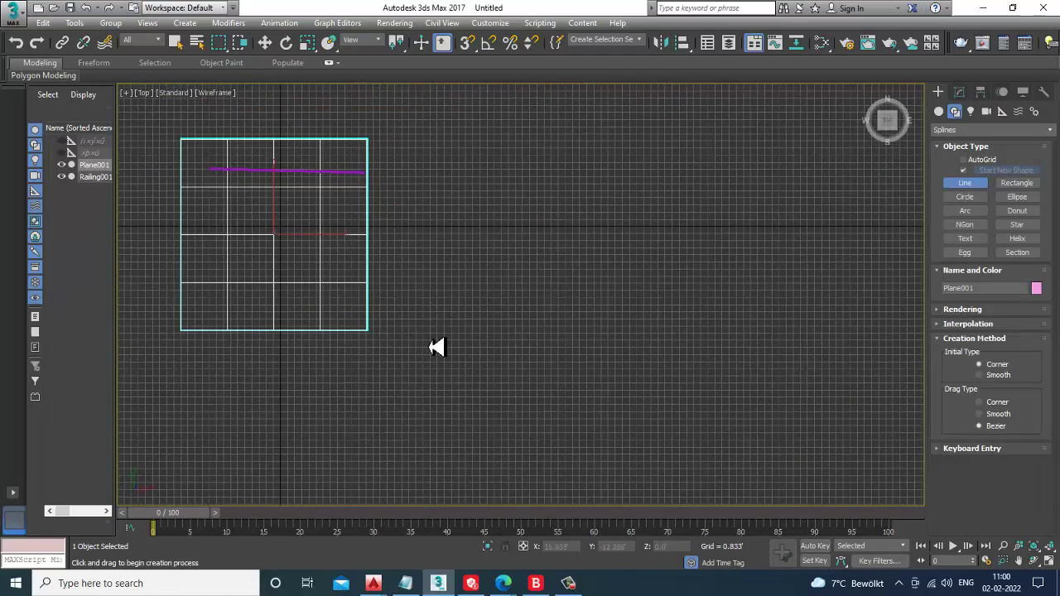
{"action": "left_click", "coordinate": [416, 394]}
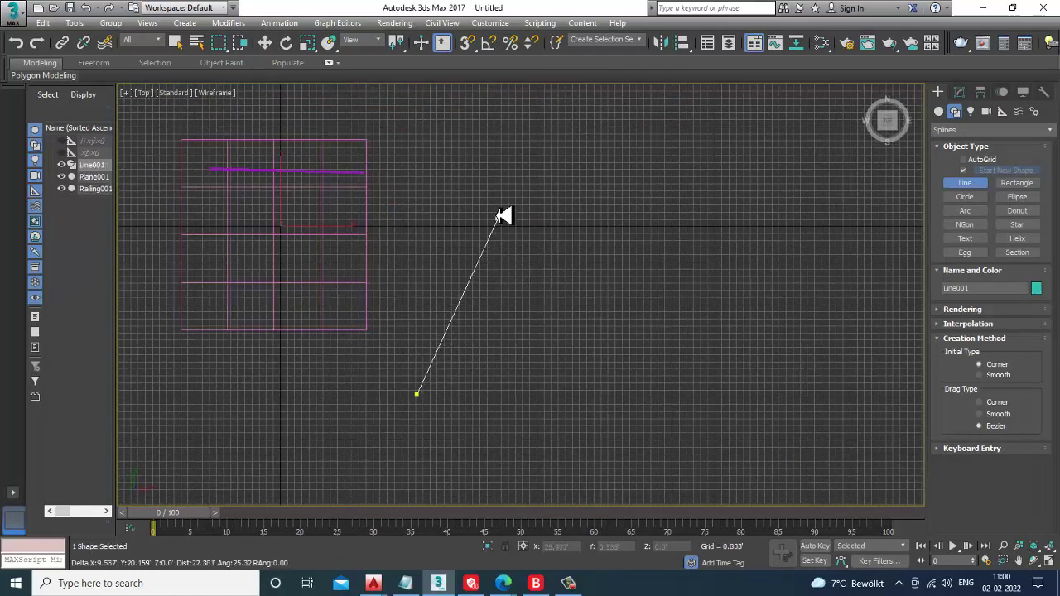
{"action": "left_click_drag", "start_coordinate": [495, 202], "coordinate": [457, 97]}
{"action": "key", "text": "i"}
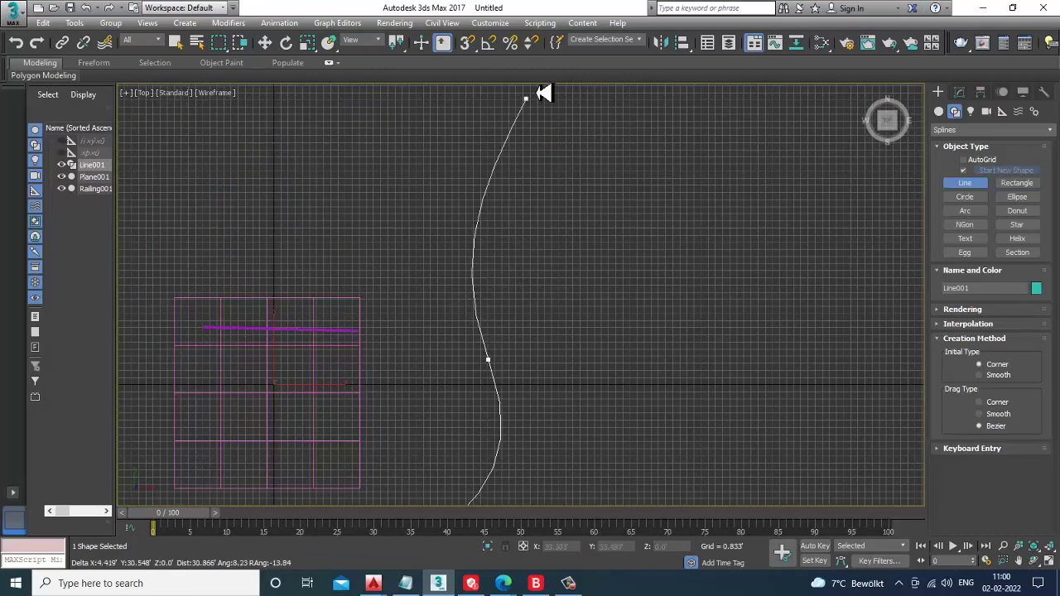
{"action": "left_click_drag", "start_coordinate": [577, 119], "coordinate": [627, 99]}
{"action": "right_click", "coordinate": [627, 99]}
{"action": "right_click", "coordinate": [626, 99]}
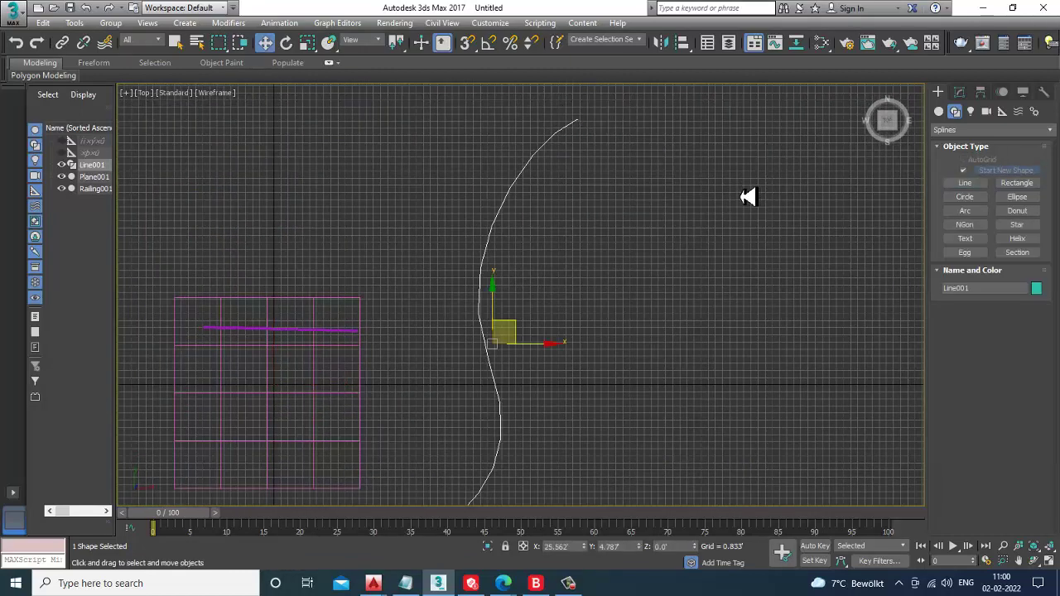
- Clone the curved line with a slight offset along X
{"action": "scroll", "coordinate": [498, 322], "scroll_direction": "down", "scroll_amount": 2}
{"action": "middle_click_drag", "start_coordinate": [498, 322], "coordinate": [539, 189]}
{"action": "left_click_drag", "start_coordinate": [585, 215], "coordinate": [581, 214], "text": "shift"}
{"action": "left_click", "coordinate": [557, 354]}
- Enable viewport rendering for the original curved line in the Perspective view and give it a Rectangular cross-section
{"action": "left_click", "coordinate": [544, 259]}
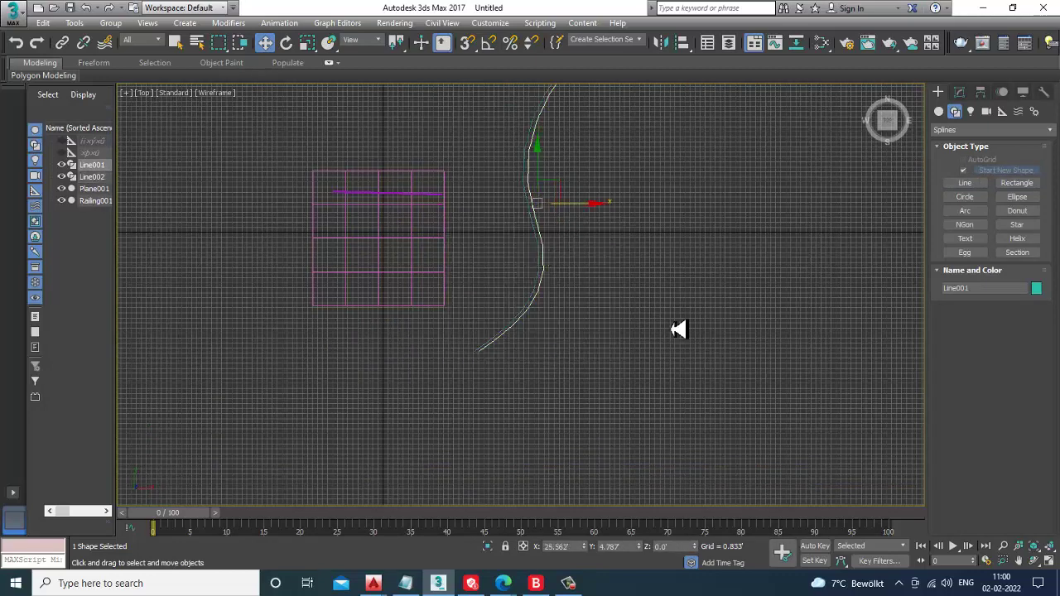
{"action": "key", "text": "alt+w"}
{"action": "right_click", "coordinate": [761, 373]}
{"action": "key", "text": "alt+w"}
{"action": "middle_click_drag", "start_coordinate": [757, 372], "coordinate": [714, 313], "text": "alt"}
{"action": "left_click", "coordinate": [959, 91]}
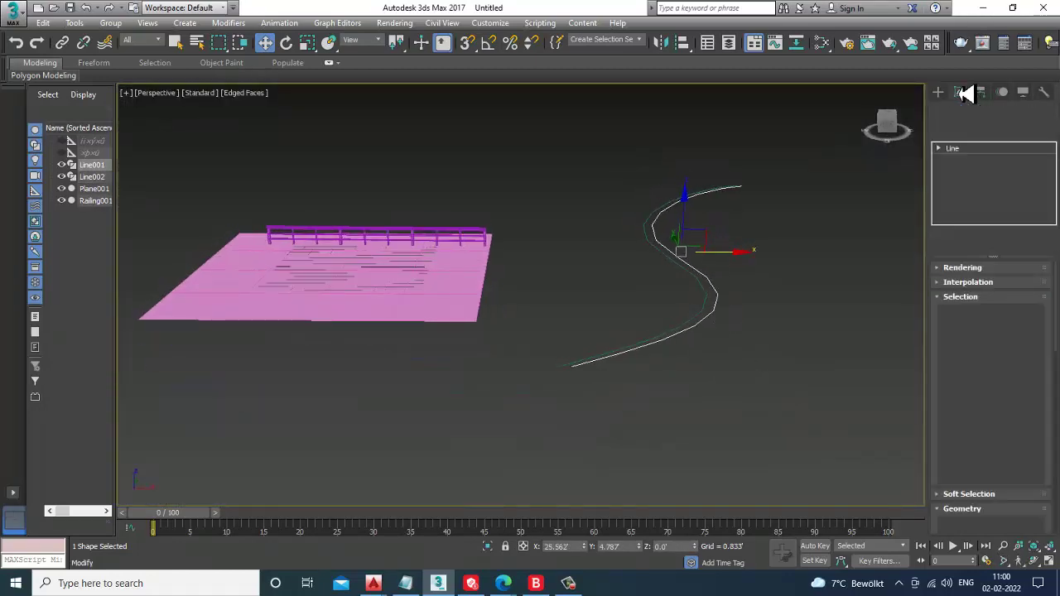
{"action": "left_click", "coordinate": [959, 268]}
{"action": "left_click", "coordinate": [969, 292]}
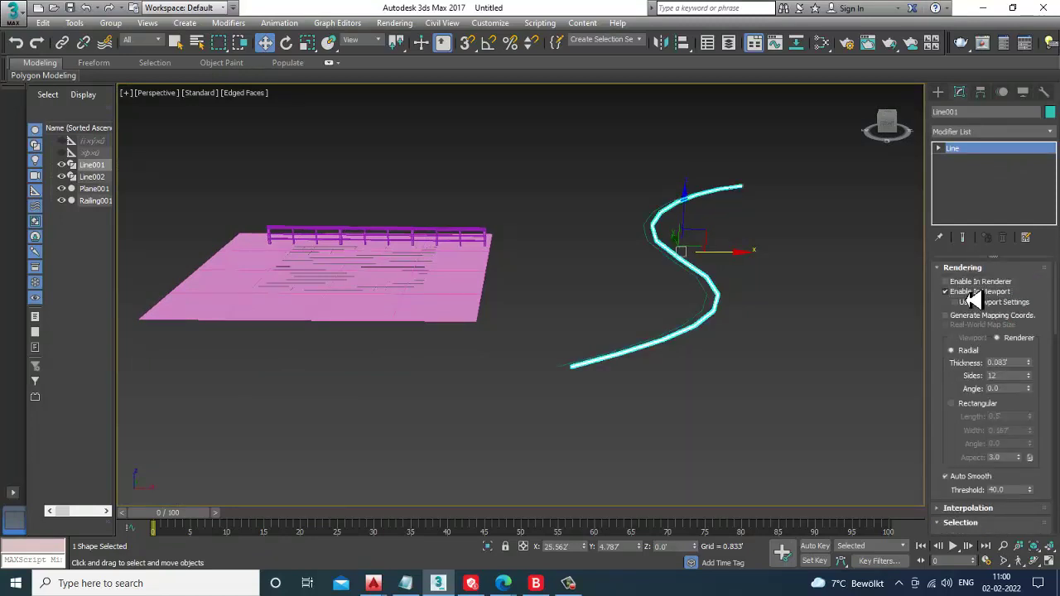
{"action": "left_click", "coordinate": [966, 411]}
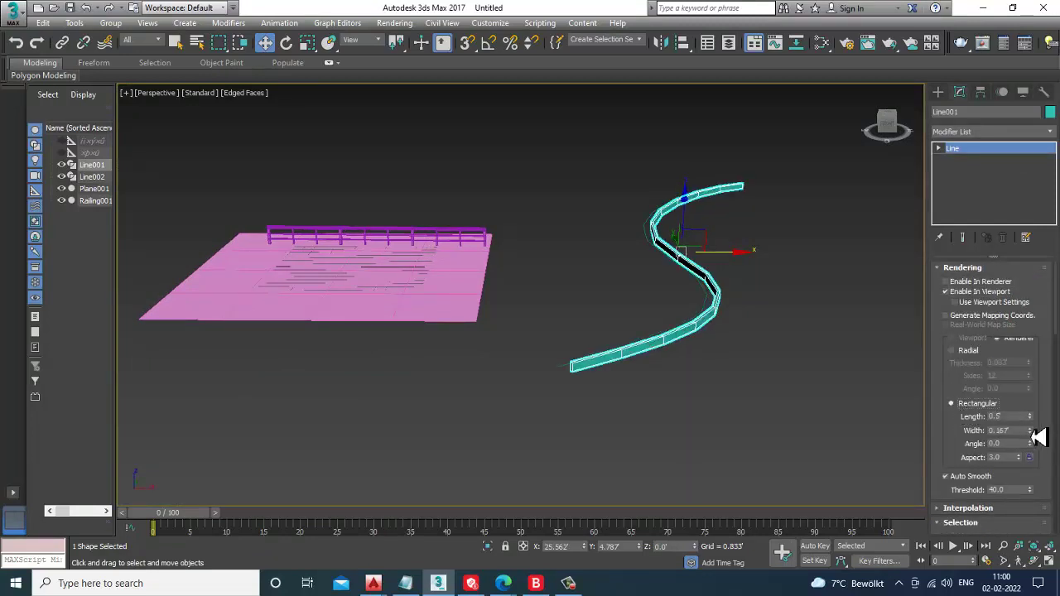
- Set the rectangular section's width to 9.405' and length to 0.09' to form a thin, wide path
{"action": "left_click_drag", "start_coordinate": [1032, 432], "coordinate": [752, 520]}
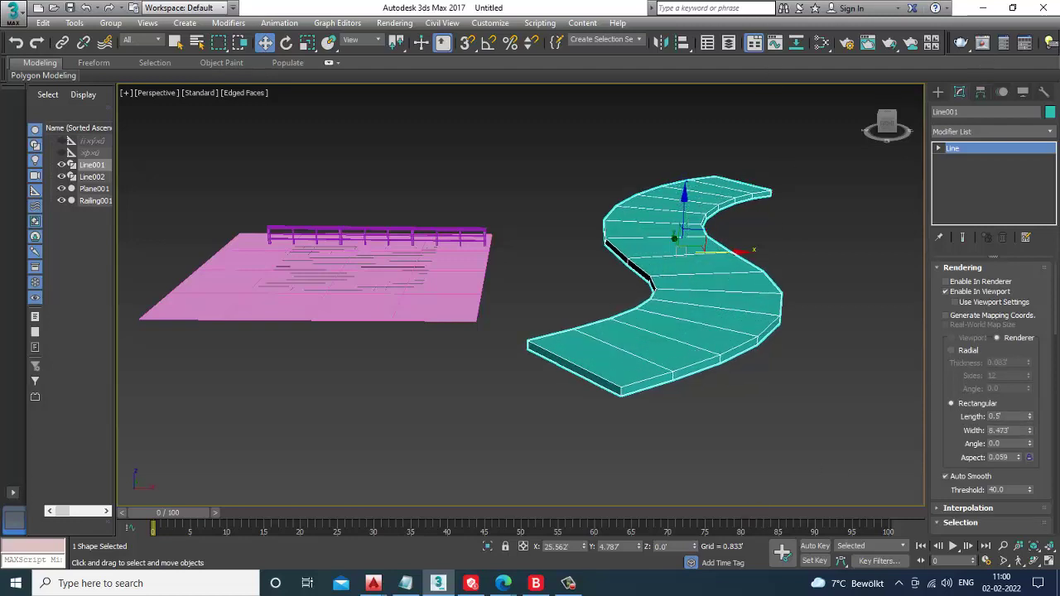
{"action": "left_click_drag", "start_coordinate": [1030, 418], "coordinate": [1045, 480]}
{"action": "mouse_move", "coordinate": [1040, 443]}
{"action": "left_mouse_down"}
{"action": "mouse_move", "coordinate": [1036, 417]}
{"action": "mouse_move", "coordinate": [1036, 433]}
{"action": "left_mouse_up"}
- Try moving the cloned line to the path's edge nearest the plane, and delete the clone
{"action": "left_click", "coordinate": [674, 319]}
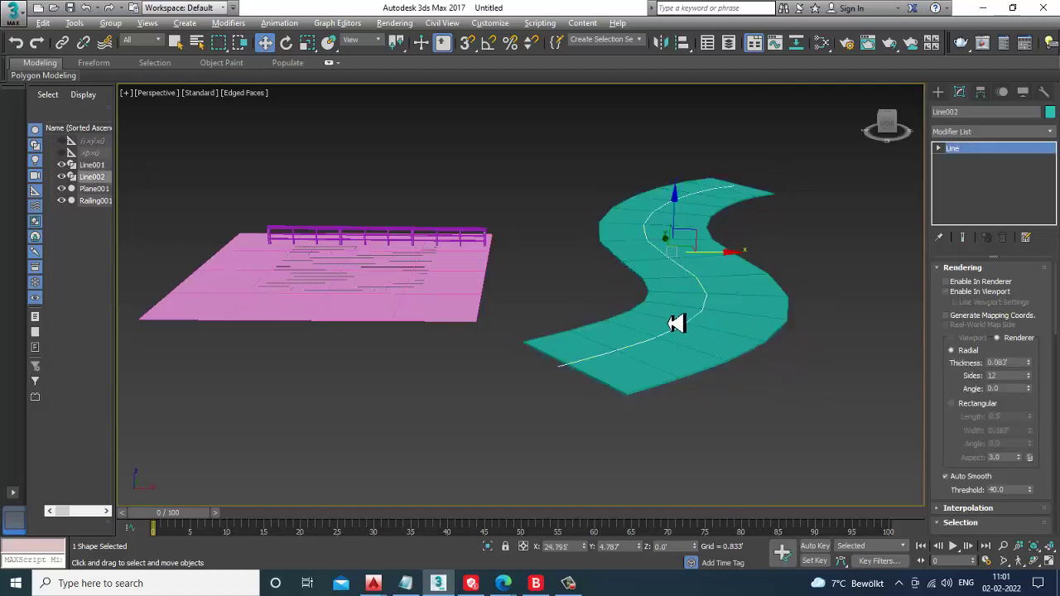
{"action": "key", "text": "z"}
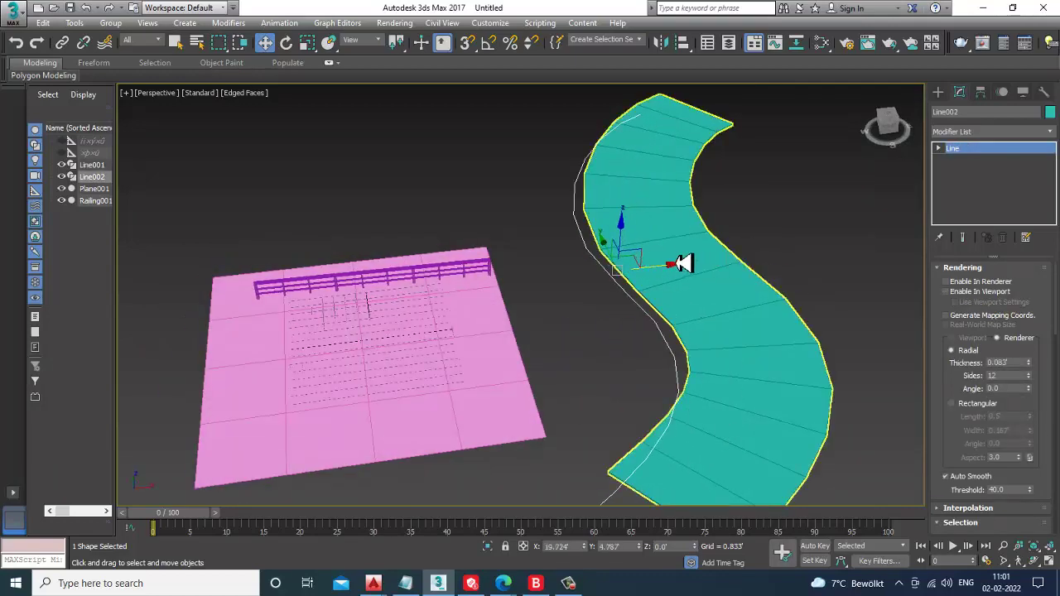
{"action": "middle_click_drag", "start_coordinate": [679, 268], "coordinate": [592, 274], "text": "alt"}
{"action": "left_click_drag", "start_coordinate": [592, 273], "coordinate": [620, 246]}
{"action": "key", "text": "alt+w"}
{"action": "middle_click", "coordinate": [298, 218]}
{"action": "key", "text": "alt+w"}
{"action": "middle_click_drag", "start_coordinate": [400, 167], "coordinate": [387, 262]}
{"action": "middle_click_drag", "start_coordinate": [471, 268], "coordinate": [467, 273]}
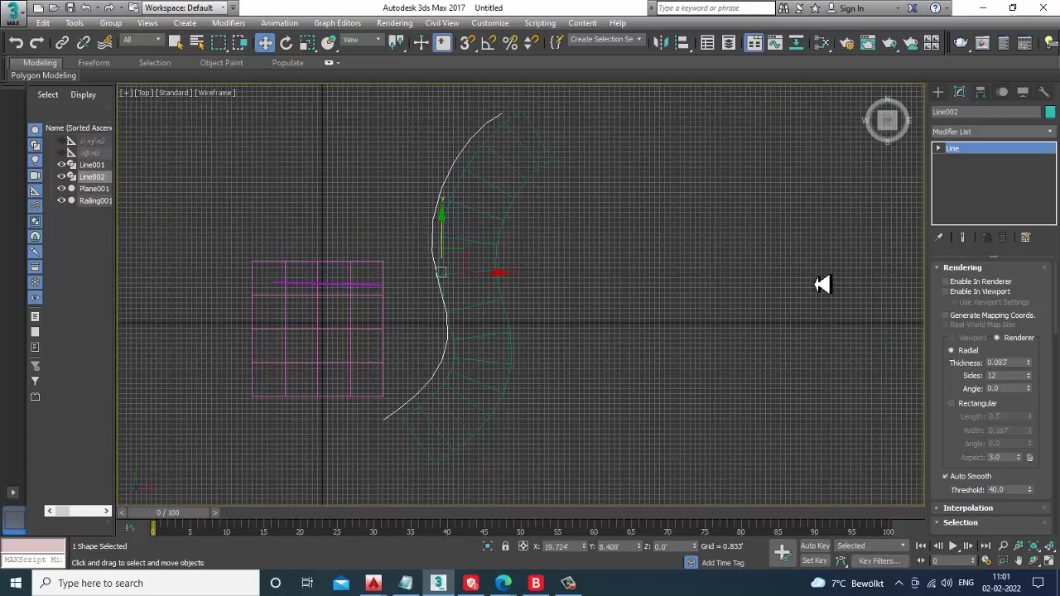
{"action": "key", "text": "Delete"}
- Draw a new curved line in the Top view along the path's edge nearest the plane
{"action": "left_click", "coordinate": [940, 93]}
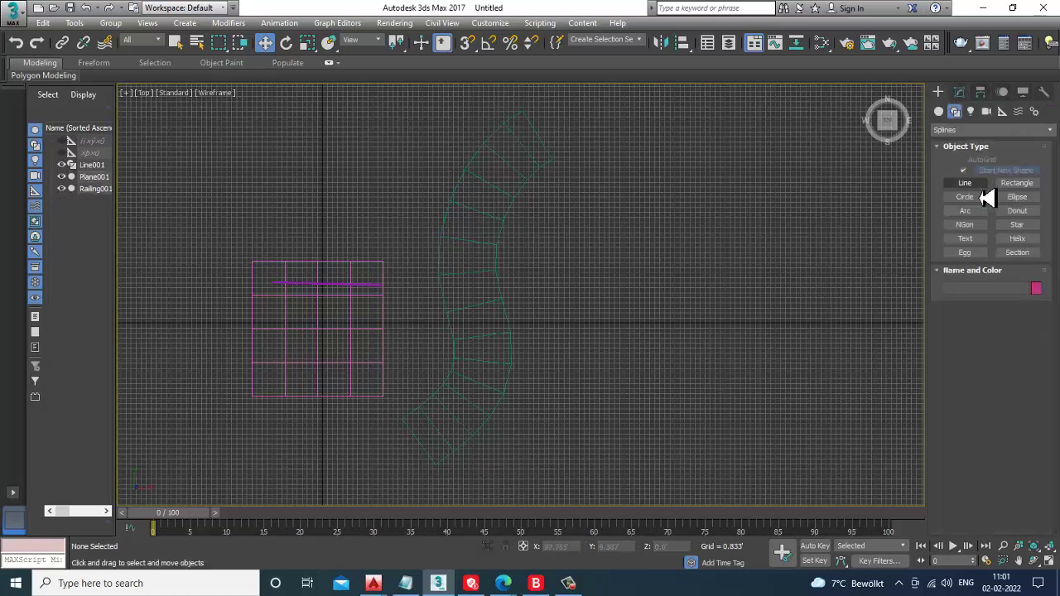
{"action": "left_click", "coordinate": [965, 183]}
{"action": "left_click", "coordinate": [401, 421]}
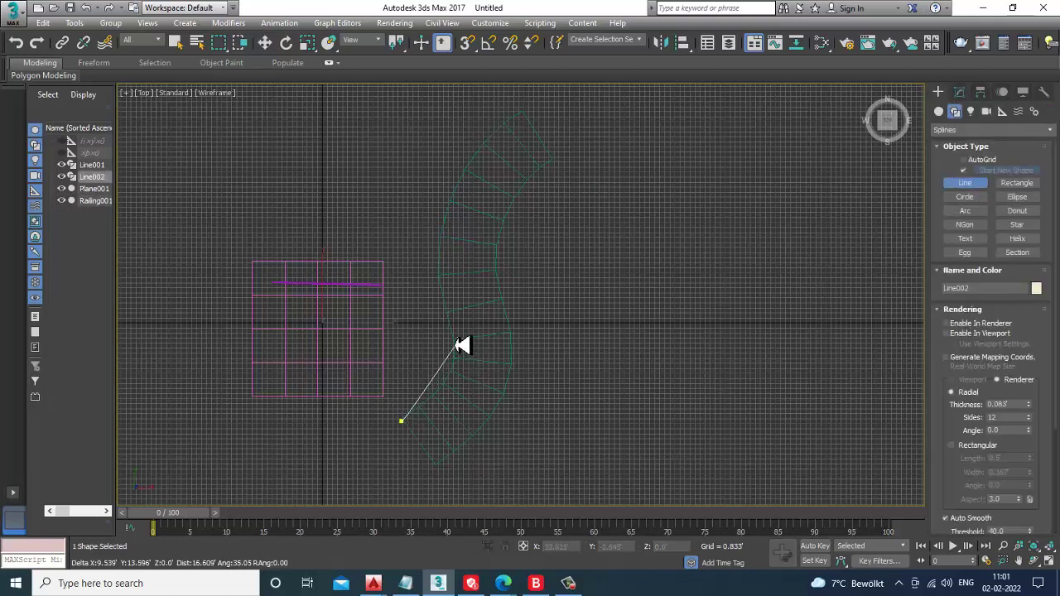
{"action": "left_click", "coordinate": [452, 327]}
{"action": "left_click_drag", "start_coordinate": [467, 159], "coordinate": [494, 158]}
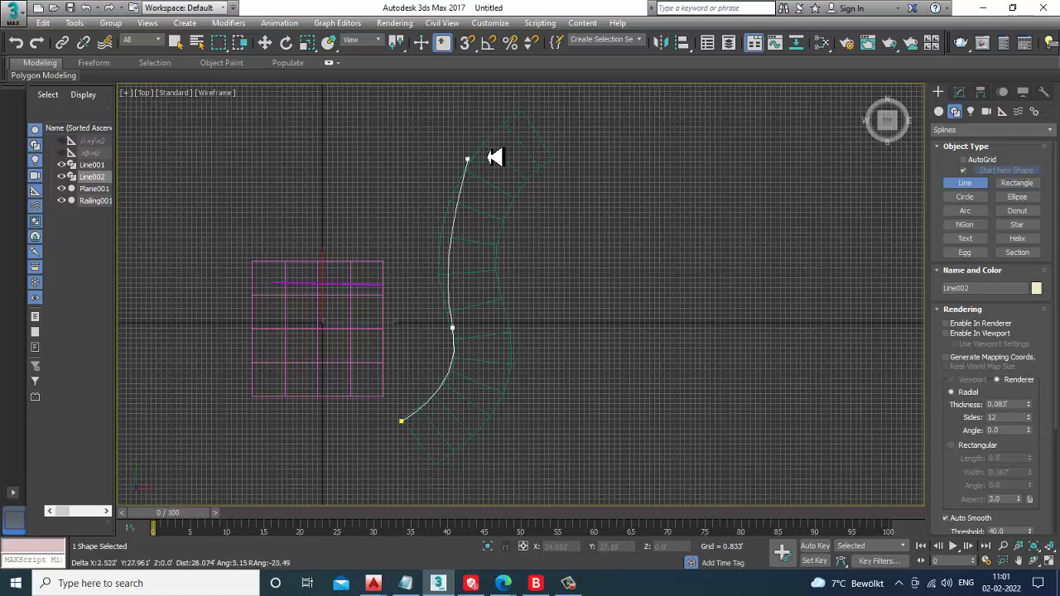
{"action": "left_click", "coordinate": [521, 116]}
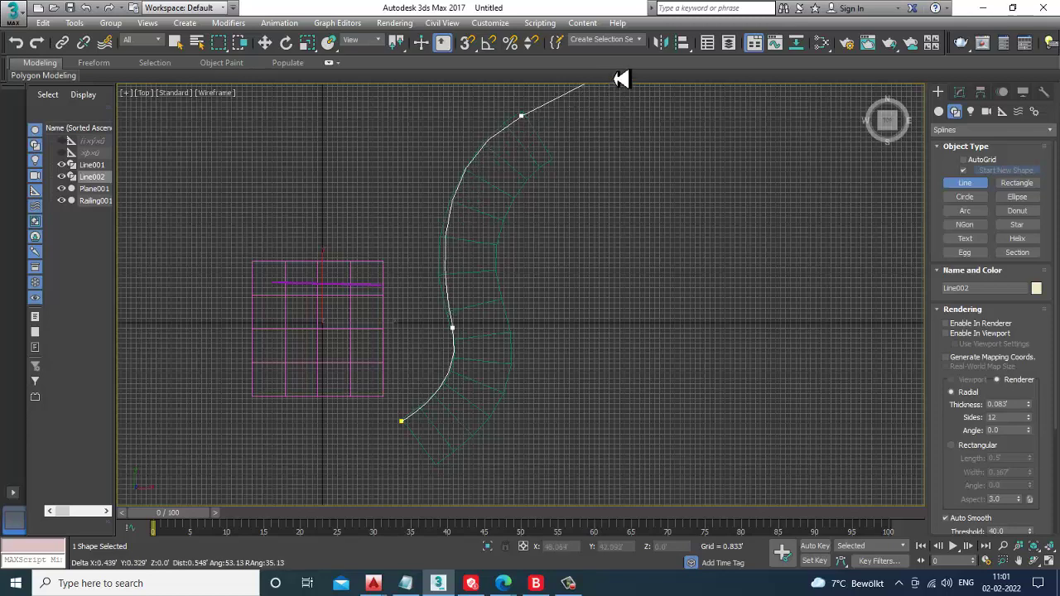
{"action": "right_click", "coordinate": [627, 56]}
{"action": "right_click", "coordinate": [629, 131]}
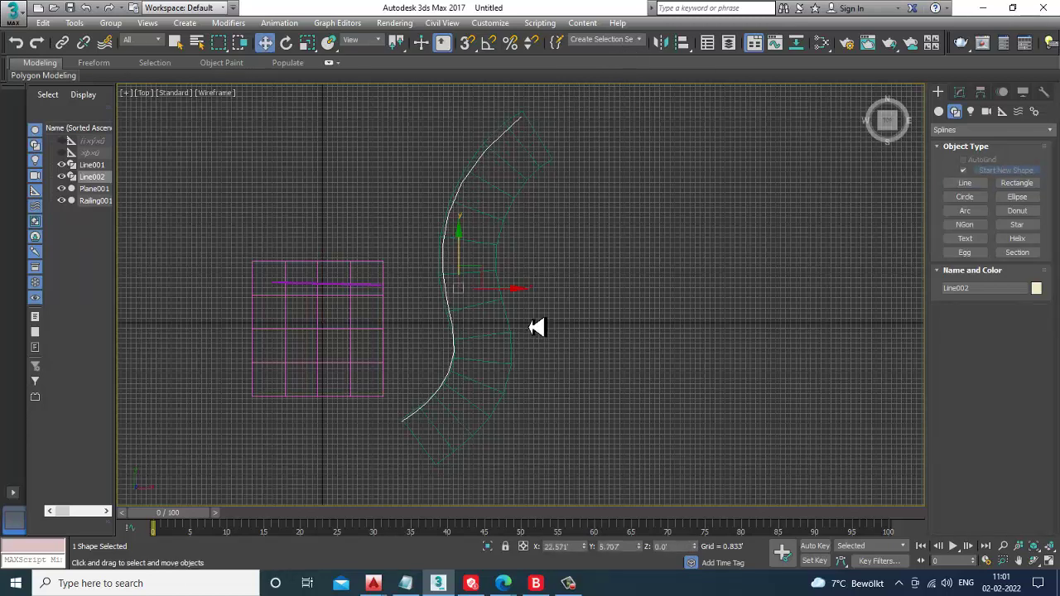
- Adjust the Bezier handles of the new line's middle vertex to bring the curve closer to the path's edge
{"action": "scroll", "coordinate": [515, 290], "scroll_direction": "up", "scroll_amount": 2}
{"action": "middle_click_drag", "start_coordinate": [515, 290], "coordinate": [533, 348]}
{"action": "key", "text": "1"}
{"action": "middle_click_drag", "start_coordinate": [503, 310], "coordinate": [508, 336]}
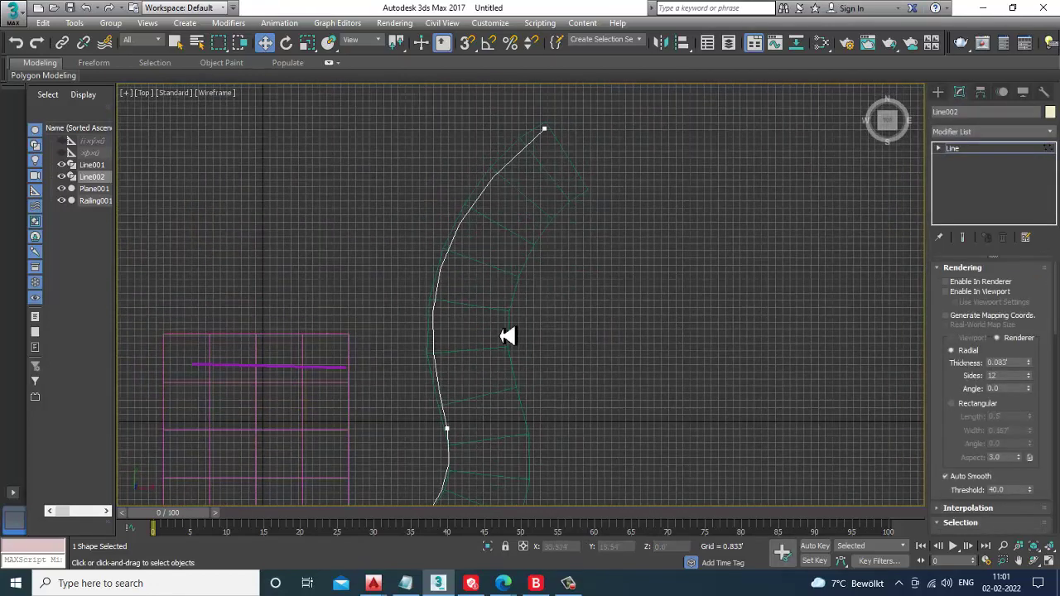
{"action": "left_click_drag", "start_coordinate": [425, 399], "coordinate": [485, 432]}
{"action": "middle_click_drag", "start_coordinate": [495, 333], "coordinate": [535, 232]}
{"action": "left_click_drag", "start_coordinate": [505, 413], "coordinate": [510, 413]}
{"action": "left_click_drag", "start_coordinate": [511, 313], "coordinate": [519, 326]}
{"action": "middle_click_drag", "start_coordinate": [564, 253], "coordinate": [558, 297]}
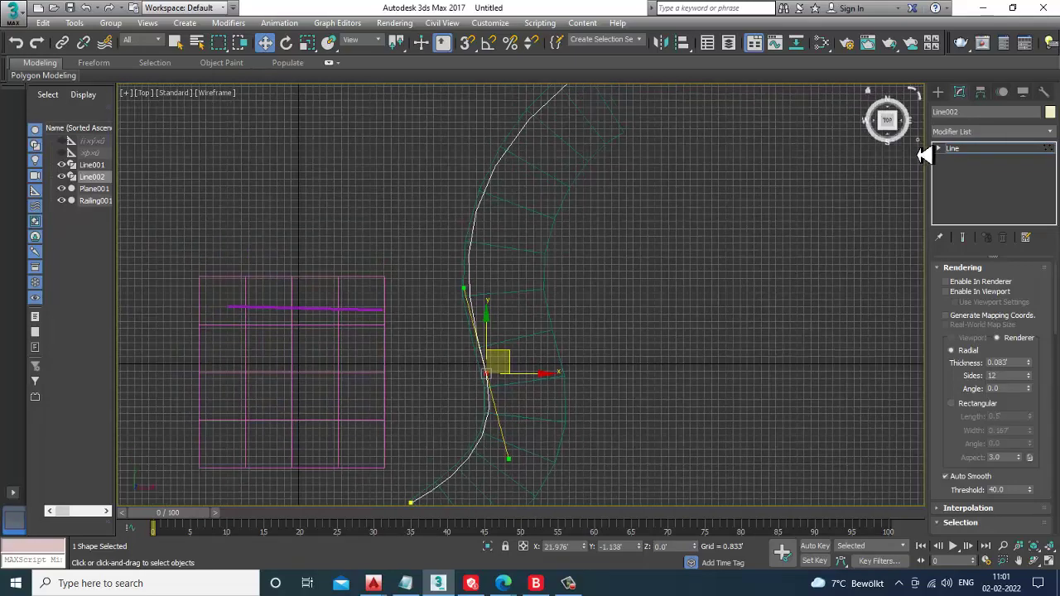
- Nudge the new line's far end vertex at the upper end of the path and leave vertex editing
{"action": "left_click", "coordinate": [983, 150]}
{"action": "scroll", "coordinate": [696, 260], "scroll_direction": "down", "scroll_amount": 2}
{"action": "scroll", "coordinate": [646, 185], "scroll_direction": "up", "scroll_amount": 2}
{"action": "middle_click_drag", "start_coordinate": [644, 184], "coordinate": [650, 267]}
{"action": "key", "text": "1"}
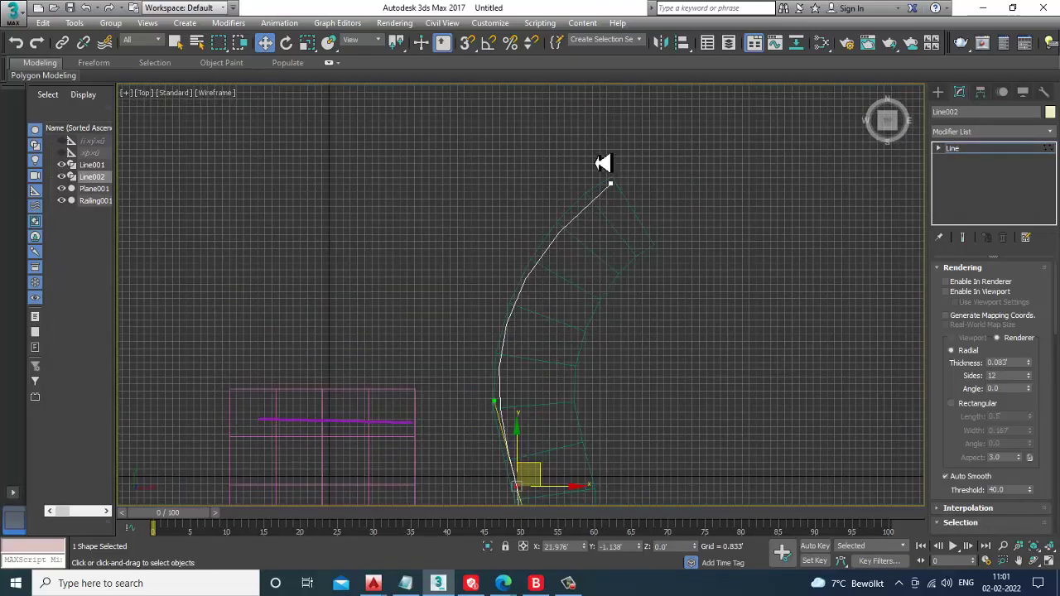
{"action": "left_click_drag", "start_coordinate": [602, 163], "coordinate": [652, 236]}
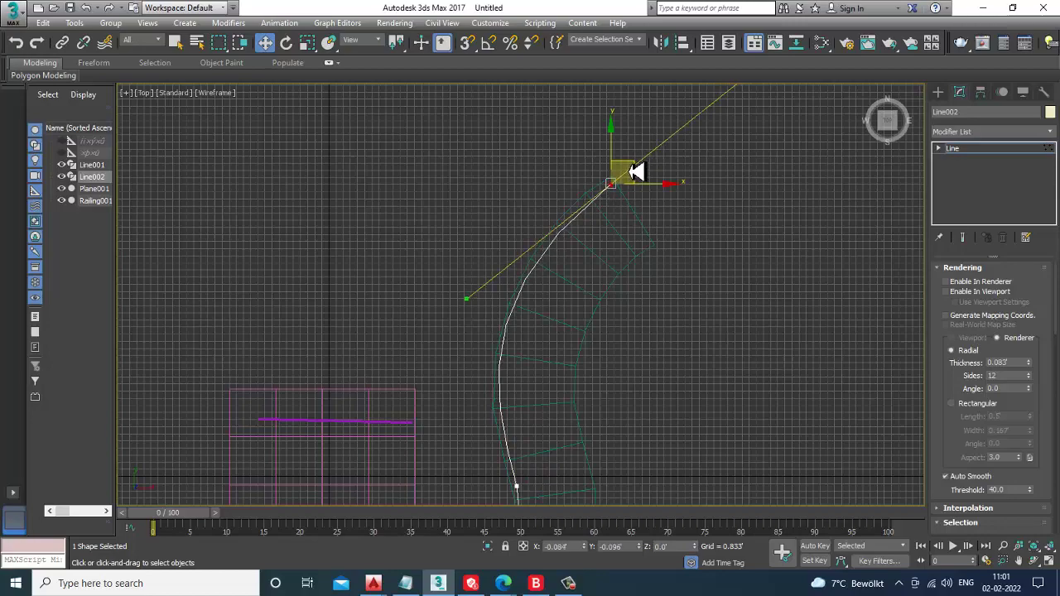
{"action": "scroll", "coordinate": [635, 173], "scroll_direction": "down", "scroll_amount": 2}
{"action": "middle_click_drag", "start_coordinate": [657, 268], "coordinate": [648, 204]}
{"action": "left_click", "coordinate": [986, 151]}
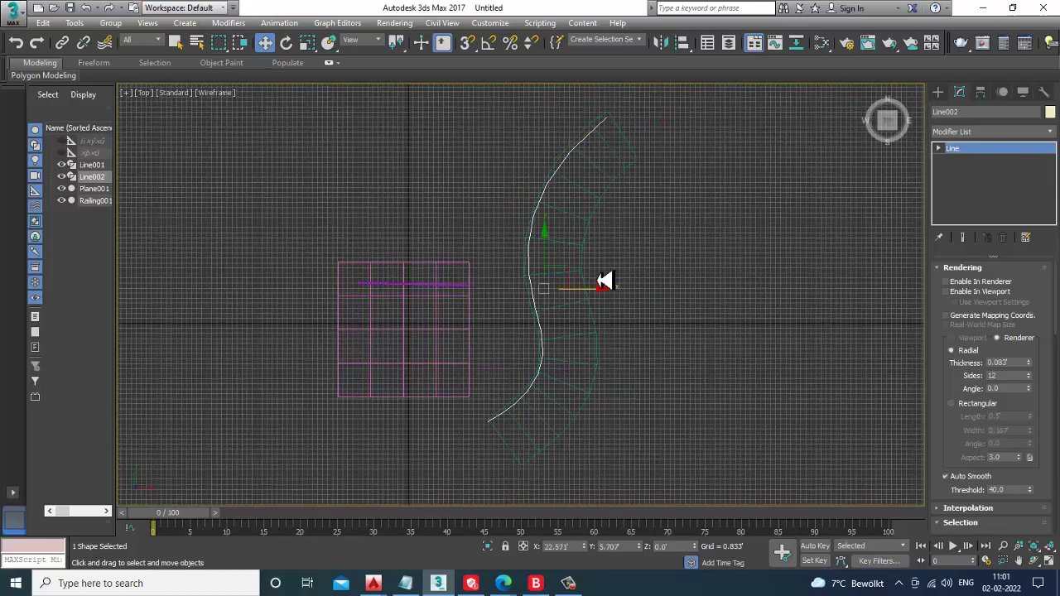
- Refine the line's lower bend with the middle vertex's lower Bezier handle so it follows the path's edge
{"action": "middle_click_drag", "start_coordinate": [578, 292], "coordinate": [593, 303]}
{"action": "middle_click_drag", "start_coordinate": [560, 259], "coordinate": [566, 253]}
{"action": "scroll", "coordinate": [561, 391], "scroll_direction": "up", "scroll_amount": 3}
{"action": "middle_click_drag", "start_coordinate": [561, 391], "coordinate": [561, 344]}
{"action": "key", "text": "1"}
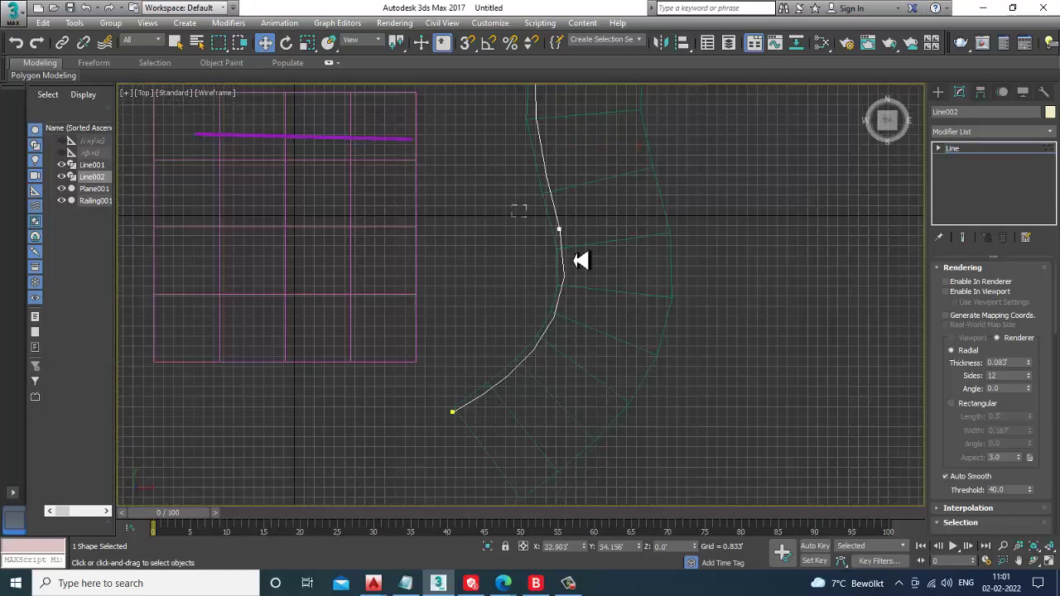
{"action": "left_click_drag", "start_coordinate": [574, 261], "coordinate": [599, 292]}
{"action": "left_click_drag", "start_coordinate": [600, 360], "coordinate": [607, 360]}
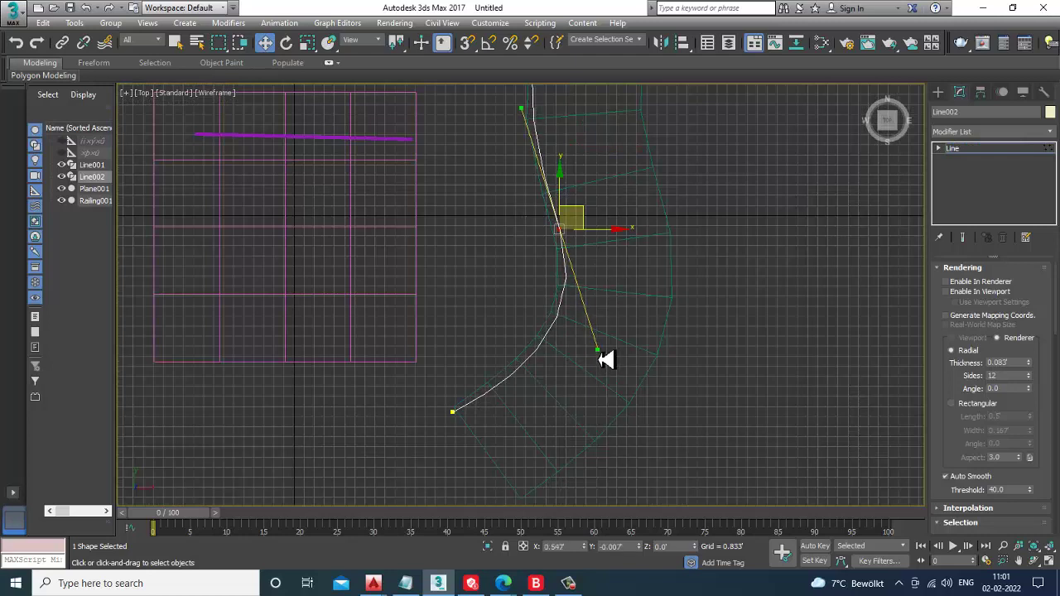
- Try adjusting the Bezier handle of the line's lower end vertex and undo the change
{"action": "left_click", "coordinate": [452, 411]}
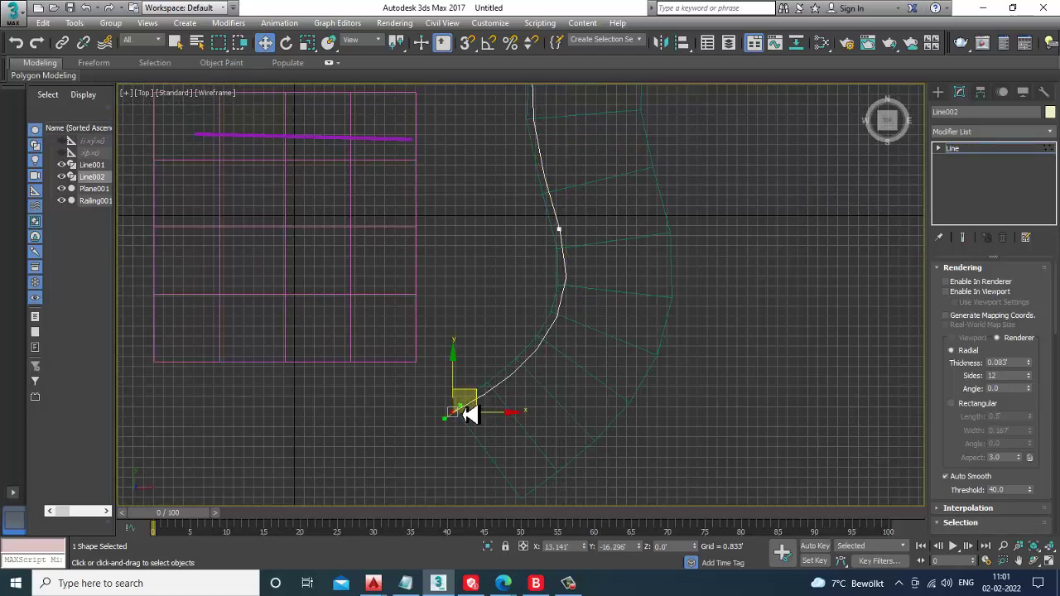
{"action": "mouse_move", "coordinate": [462, 406]}
{"action": "left_mouse_down"}
{"action": "mouse_move", "coordinate": [476, 395]}
{"action": "mouse_move", "coordinate": [468, 401]}
{"action": "left_mouse_up"}
{"action": "key", "text": "ctrl+z"}
- Finish vertex editing of the line and switch to a maximized perspective view of the scene
{"action": "left_click", "coordinate": [994, 153]}
{"action": "scroll", "coordinate": [690, 310], "scroll_direction": "down", "scroll_amount": 2}
{"action": "key", "text": "alt+w"}
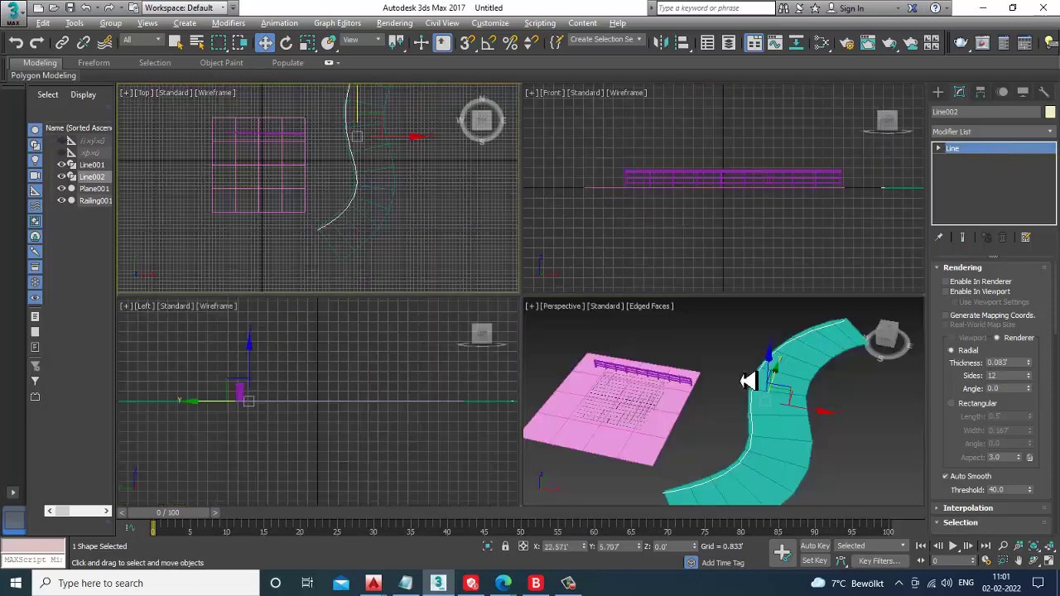
{"action": "middle_click", "coordinate": [746, 380]}
{"action": "key", "text": "alt+w"}
{"action": "middle_click_drag", "start_coordinate": [745, 379], "coordinate": [651, 300], "text": "alt"}
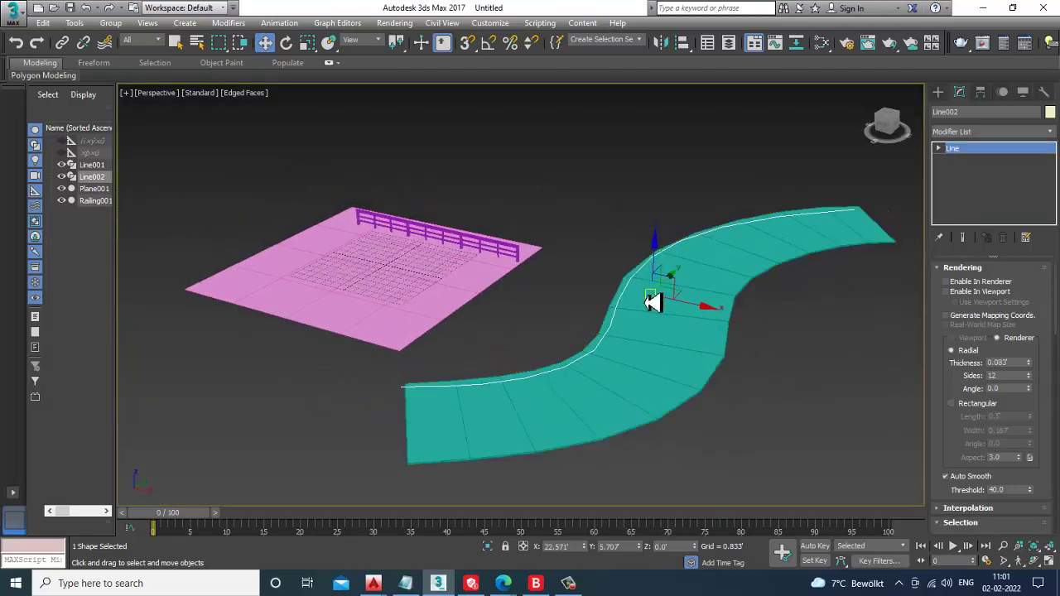
- Try using the wide S-shaped path as the railing's path with 112 segments
{"action": "left_click", "coordinate": [665, 339]}
{"action": "middle_click_drag", "start_coordinate": [665, 339], "coordinate": [622, 322], "text": "alt"}
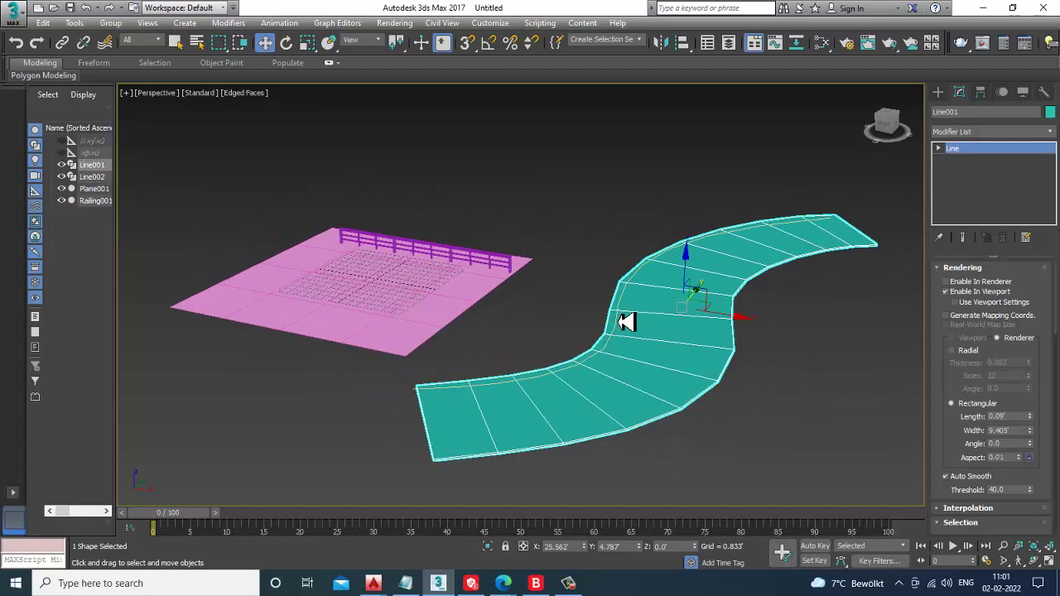
{"action": "left_click", "coordinate": [502, 263]}
{"action": "scroll", "coordinate": [549, 289], "scroll_direction": "up", "scroll_amount": 3}
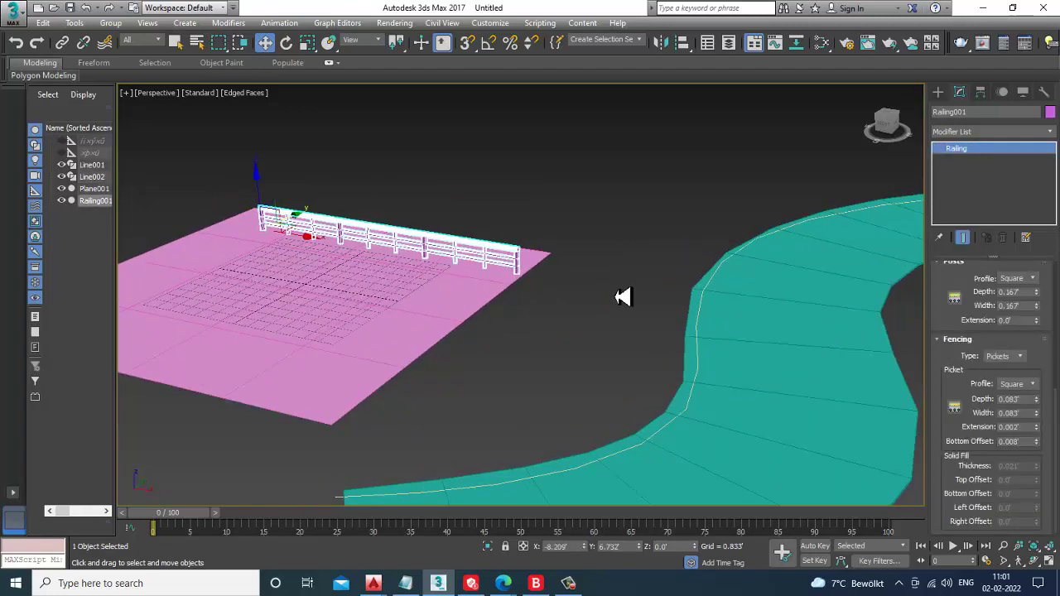
{"action": "left_click_drag", "start_coordinate": [981, 294], "coordinate": [989, 406]}
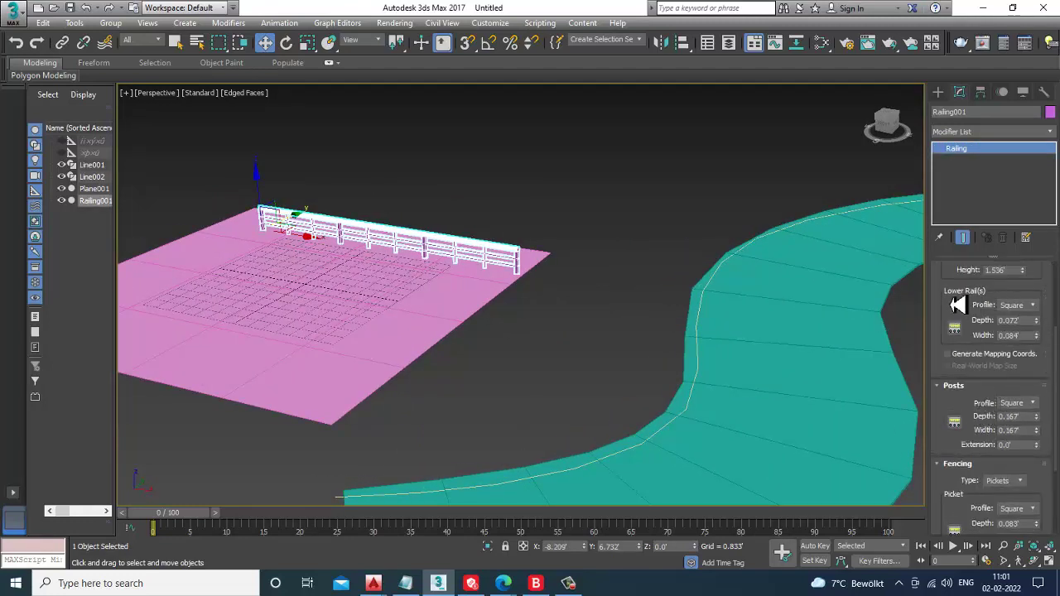
{"action": "left_click_drag", "start_coordinate": [956, 305], "coordinate": [961, 414]}
{"action": "left_click", "coordinate": [994, 282]}
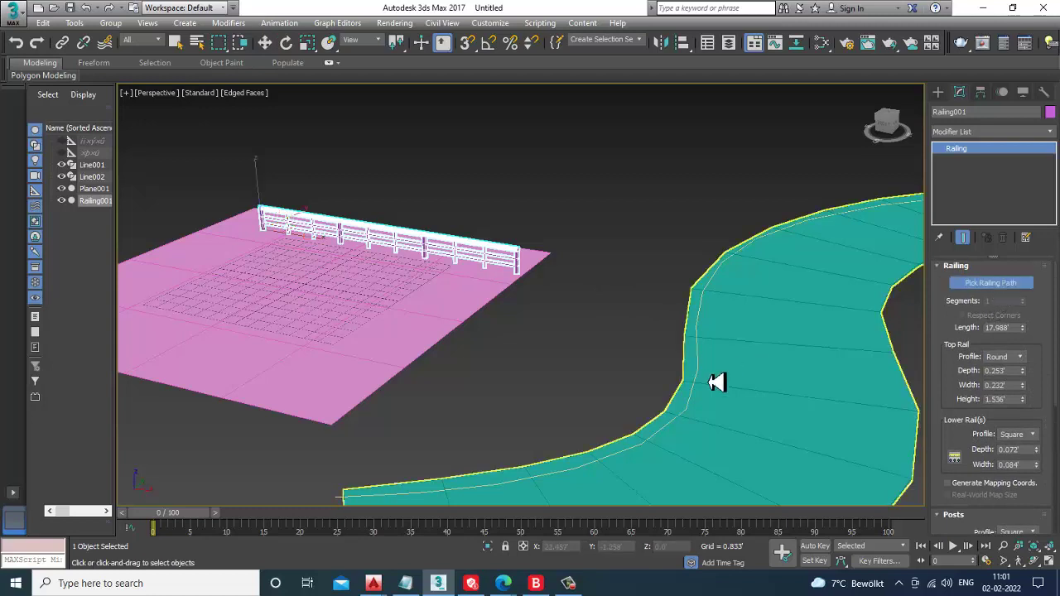
{"action": "left_click", "coordinate": [704, 374]}
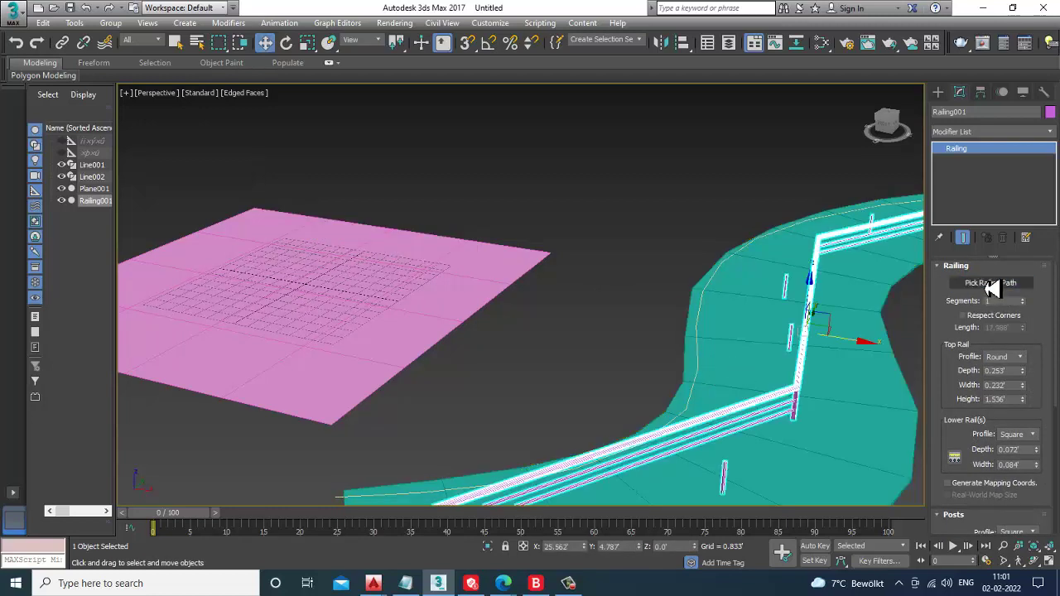
{"action": "left_click_drag", "start_coordinate": [1023, 302], "coordinate": [1024, 276]}
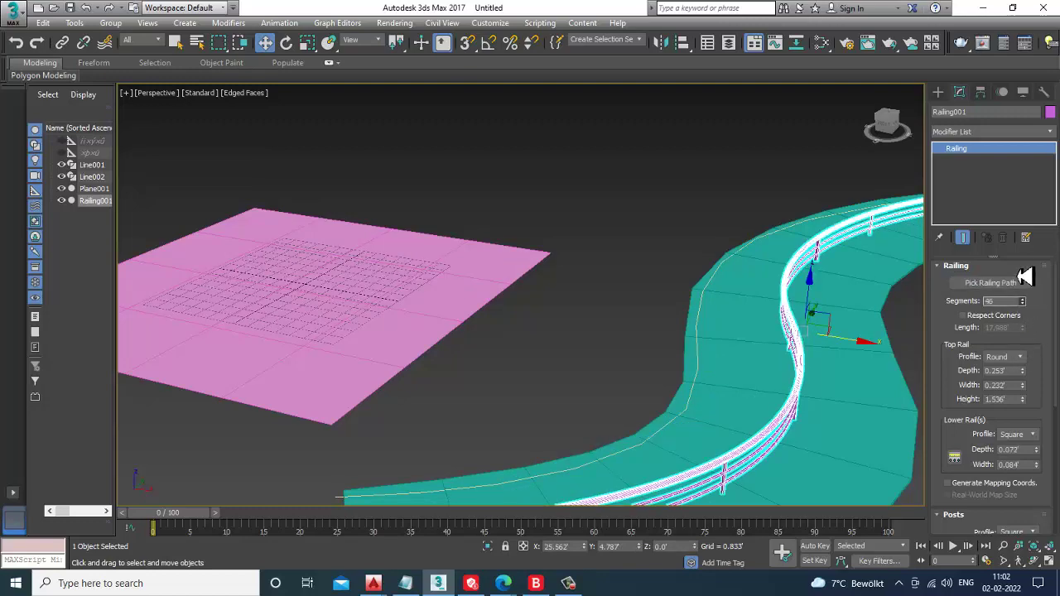
{"action": "middle_click_drag", "start_coordinate": [812, 306], "coordinate": [838, 298], "text": "alt"}
{"action": "scroll", "coordinate": [838, 298], "scroll_direction": "down", "scroll_amount": 3}
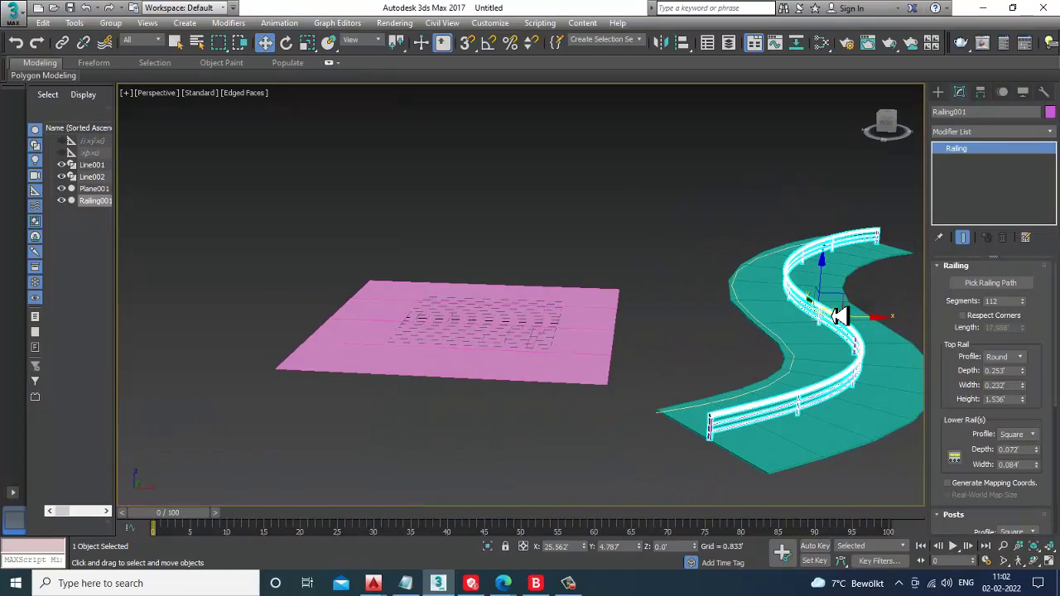
- Undo the railing's segment change and its assignment to the S-shaped path
{"action": "key", "text": "ctrl+z"}
{"action": "middle_click_drag", "start_coordinate": [813, 337], "coordinate": [704, 332]}
{"action": "key", "text": "ctrl+z"}
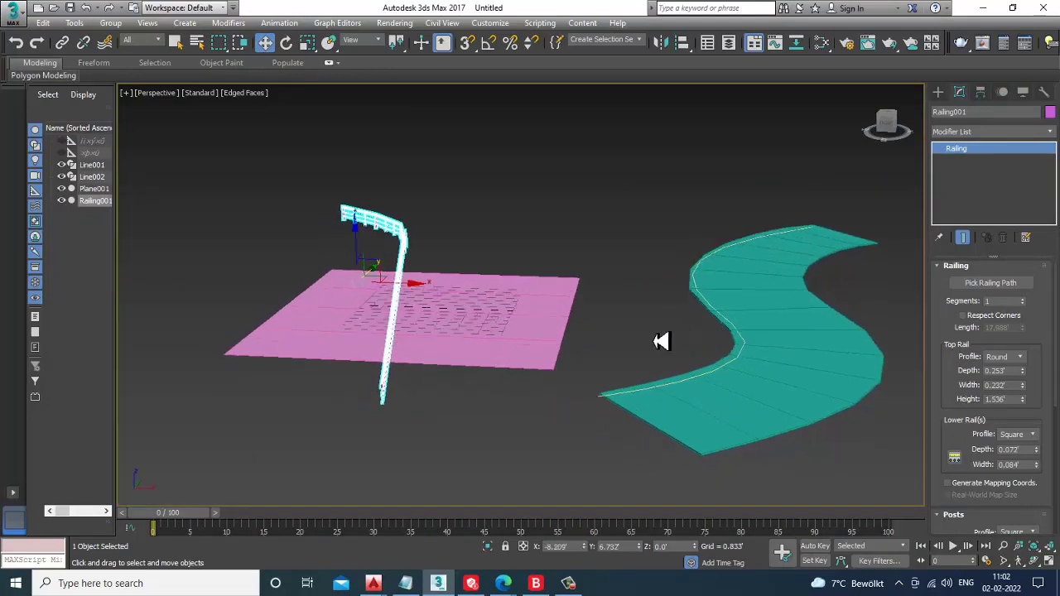
- Move the S-shaped path along X, clear of the thin line spline on its edge
{"action": "left_click", "coordinate": [771, 367]}
{"action": "middle_click_drag", "start_coordinate": [771, 367], "coordinate": [711, 346], "text": "alt"}
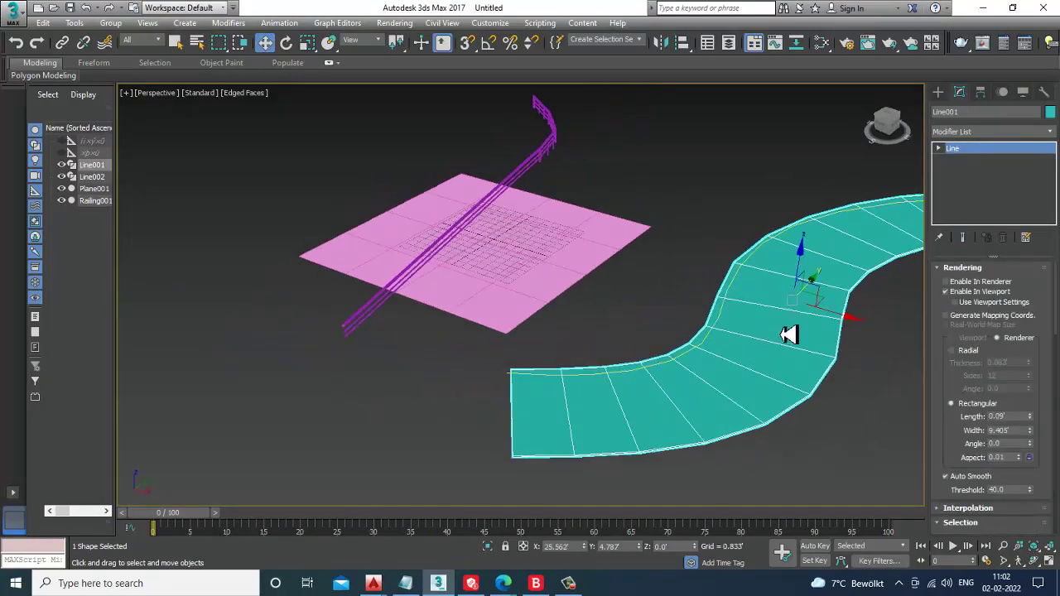
{"action": "left_click_drag", "start_coordinate": [846, 323], "coordinate": [906, 352]}
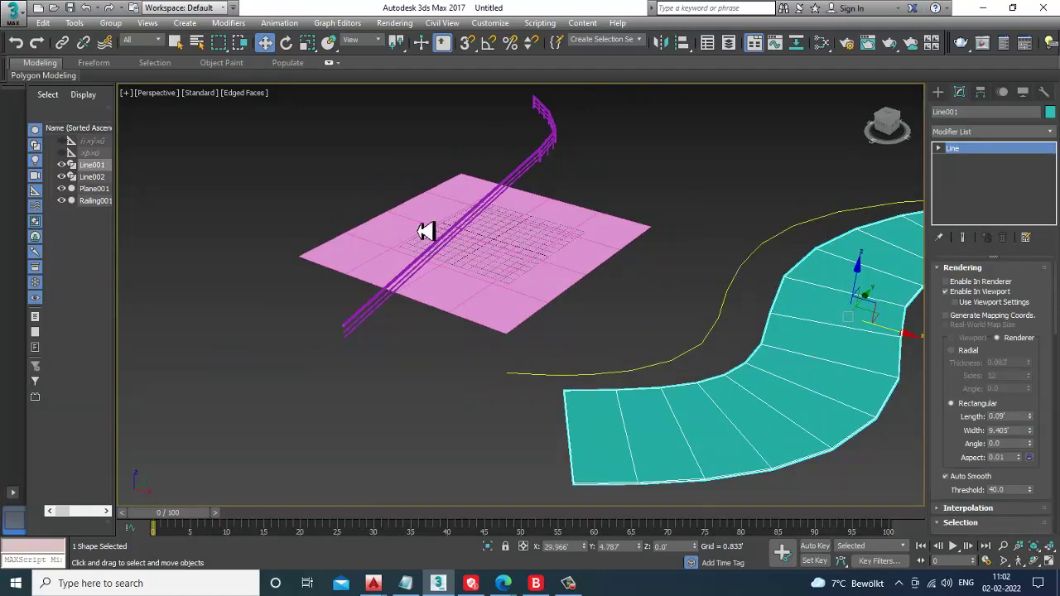
- Assign the thin line spline as the railing's path and raise the railing's segments to 67
{"action": "left_click", "coordinate": [501, 206]}
{"action": "middle_click_drag", "start_coordinate": [542, 231], "coordinate": [613, 187], "text": "alt"}
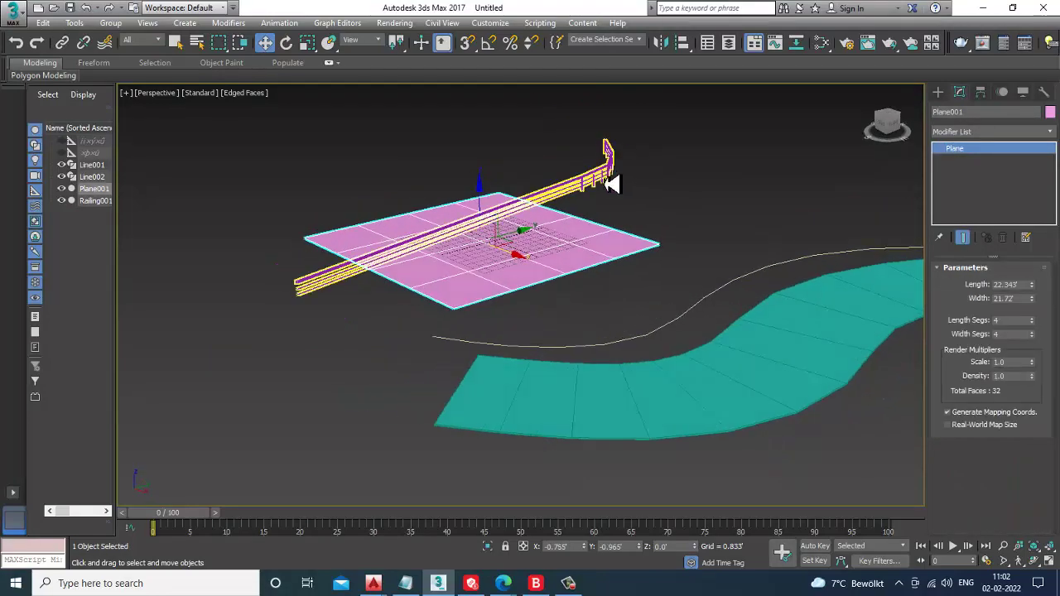
{"action": "left_click", "coordinate": [609, 182]}
{"action": "left_click", "coordinate": [1002, 285]}
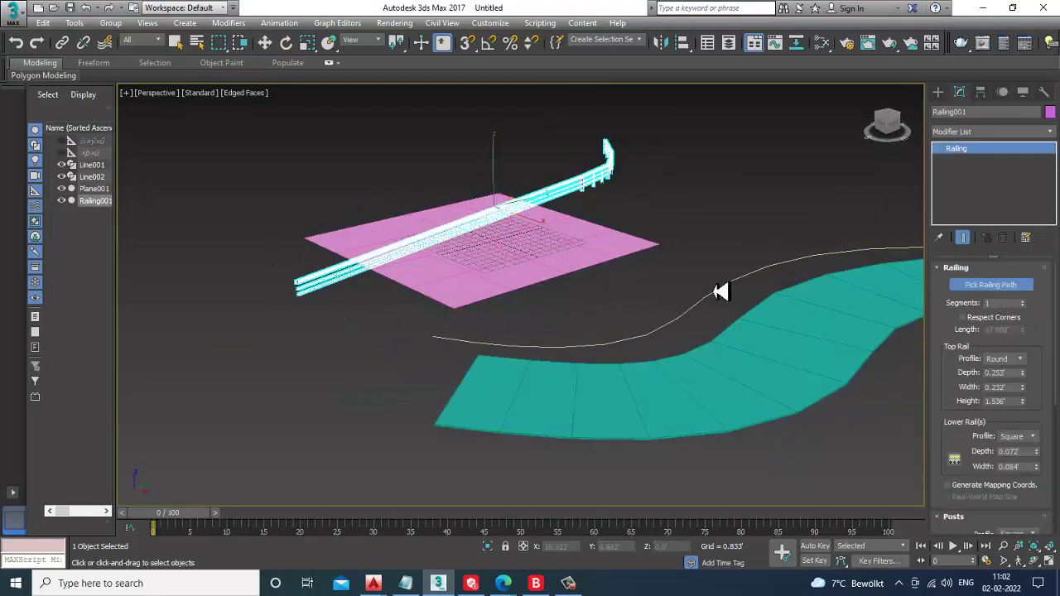
{"action": "left_click", "coordinate": [722, 300]}
{"action": "middle_click_drag", "start_coordinate": [720, 302], "coordinate": [641, 338], "text": "alt"}
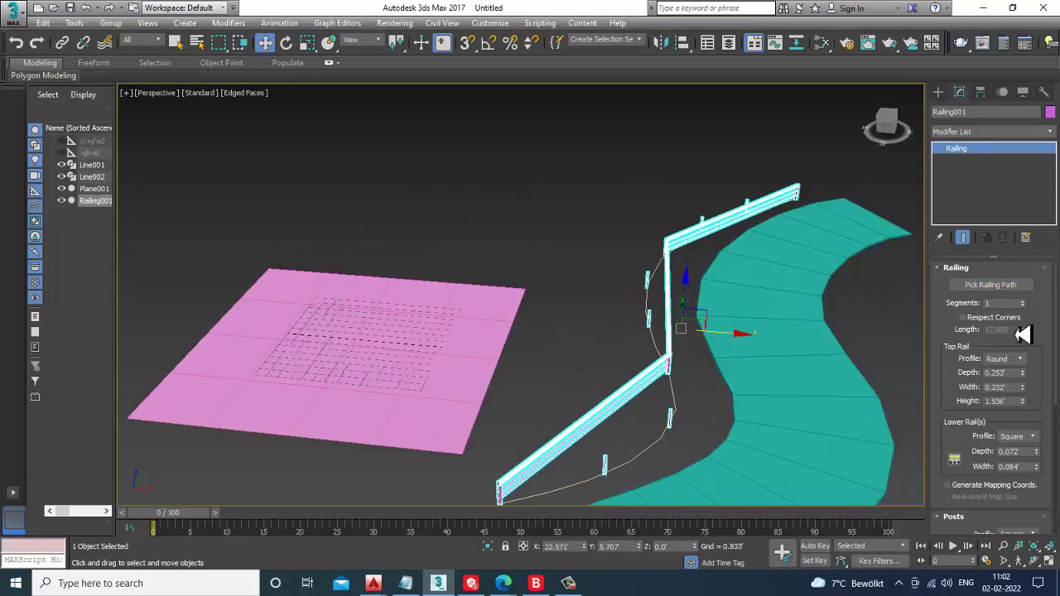
{"action": "left_click_drag", "start_coordinate": [1023, 304], "coordinate": [1025, 285]}
- Move the S-shaped path back along X so its edge meets the foot of the railing
{"action": "middle_click_drag", "start_coordinate": [750, 329], "coordinate": [663, 326], "text": "alt"}
{"action": "left_click", "coordinate": [745, 329]}
{"action": "scroll", "coordinate": [585, 329], "scroll_direction": "up", "scroll_amount": 4}
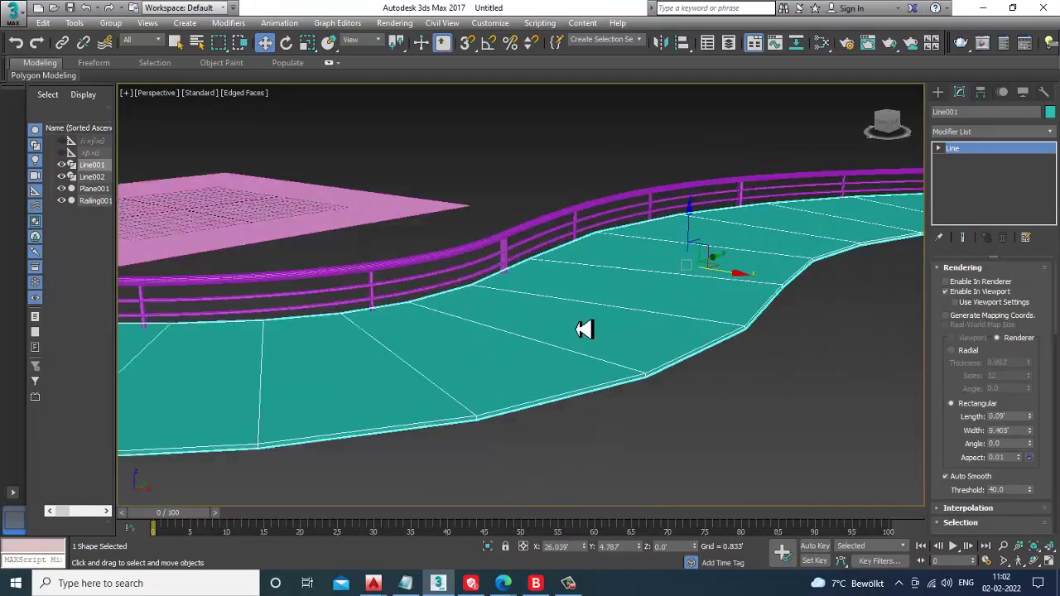
- Set the curved railing's segments to 40
{"action": "left_click", "coordinate": [434, 289]}
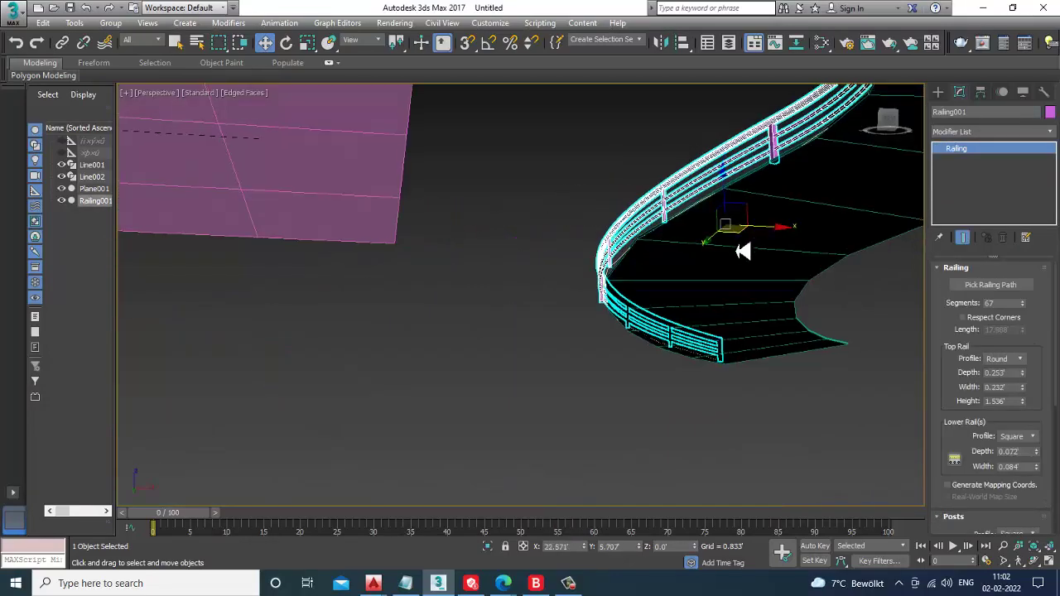
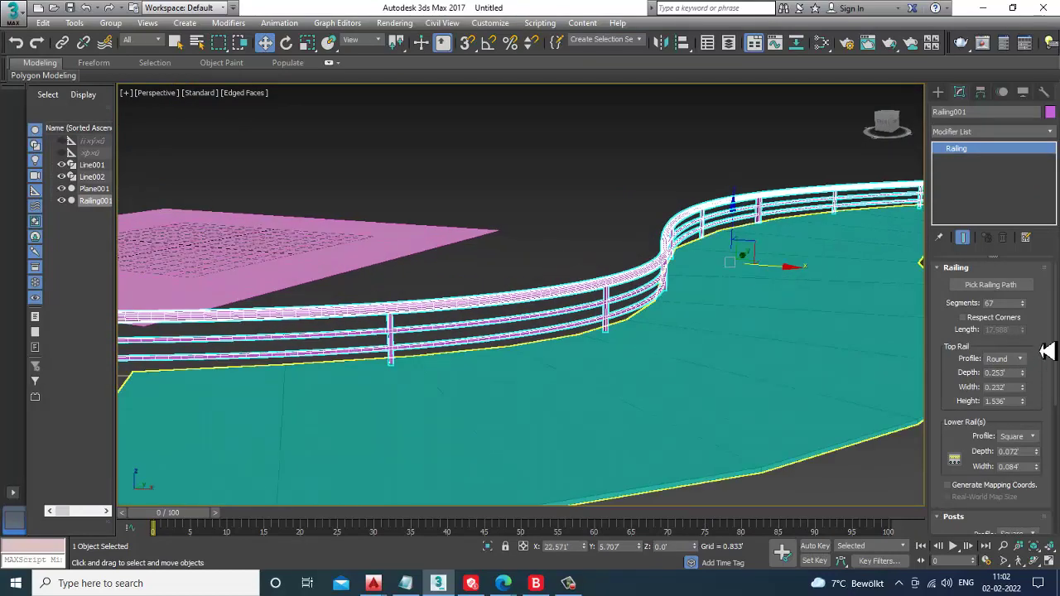
{"action": "left_click_drag", "start_coordinate": [1022, 305], "coordinate": [1027, 329]}
{"action": "type", "text": "40"}
{"action": "key", "text": "Return"}
- Set the railing's post spacing to a count of 10 posts
{"action": "scroll", "coordinate": [969, 472], "scroll_direction": "down", "scroll_amount": 5}
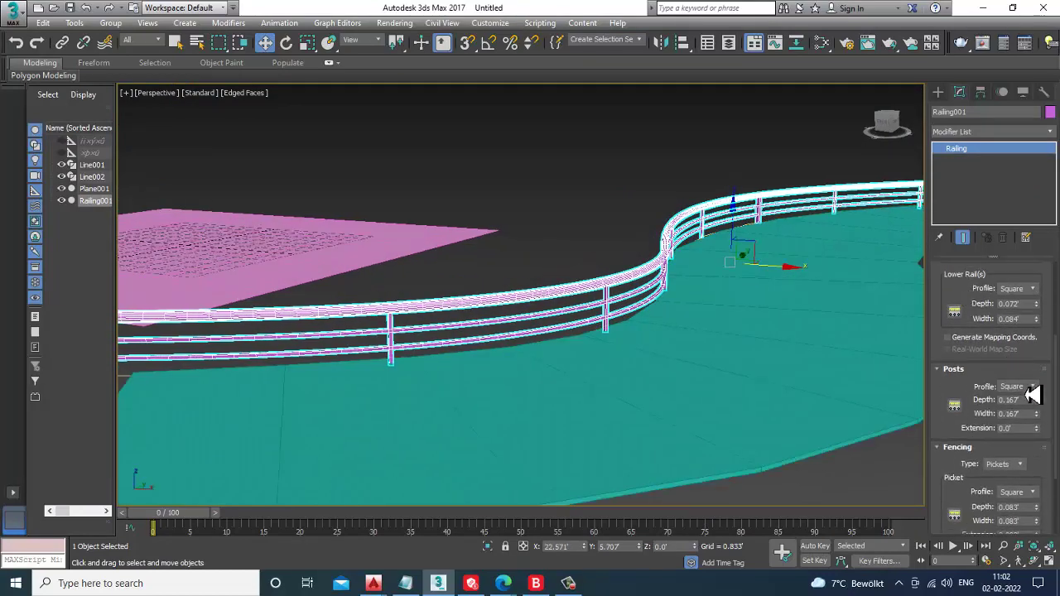
{"action": "left_click_drag", "start_coordinate": [1044, 406], "coordinate": [1045, 393]}
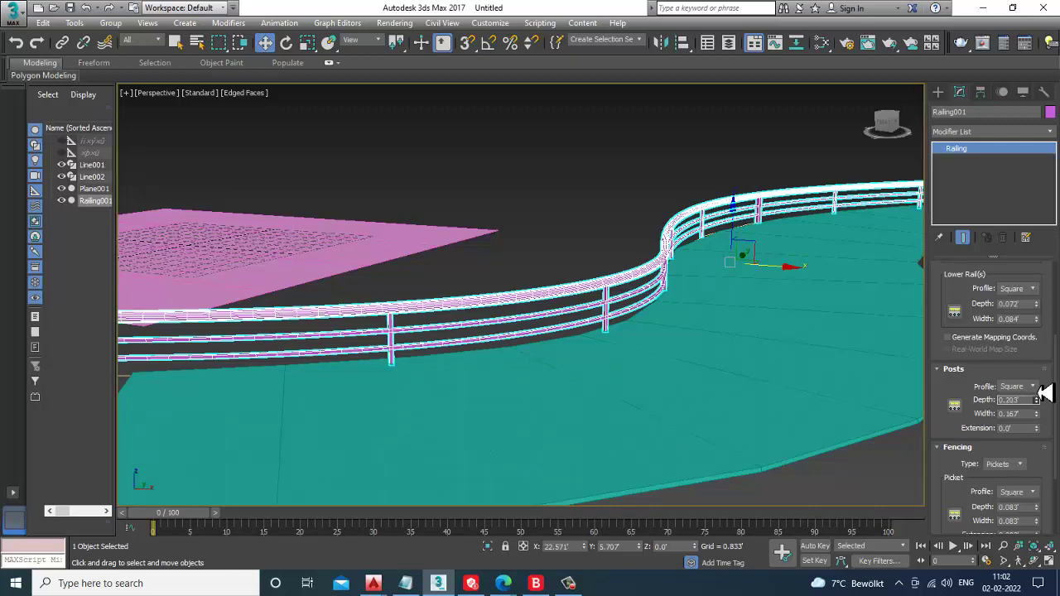
{"action": "left_click", "coordinate": [955, 407]}
{"action": "mouse_move", "coordinate": [142, 71]}
{"action": "left_mouse_down"}
{"action": "mouse_move", "coordinate": [142, 58]}
{"action": "mouse_move", "coordinate": [152, 64]}
{"action": "left_mouse_up"}
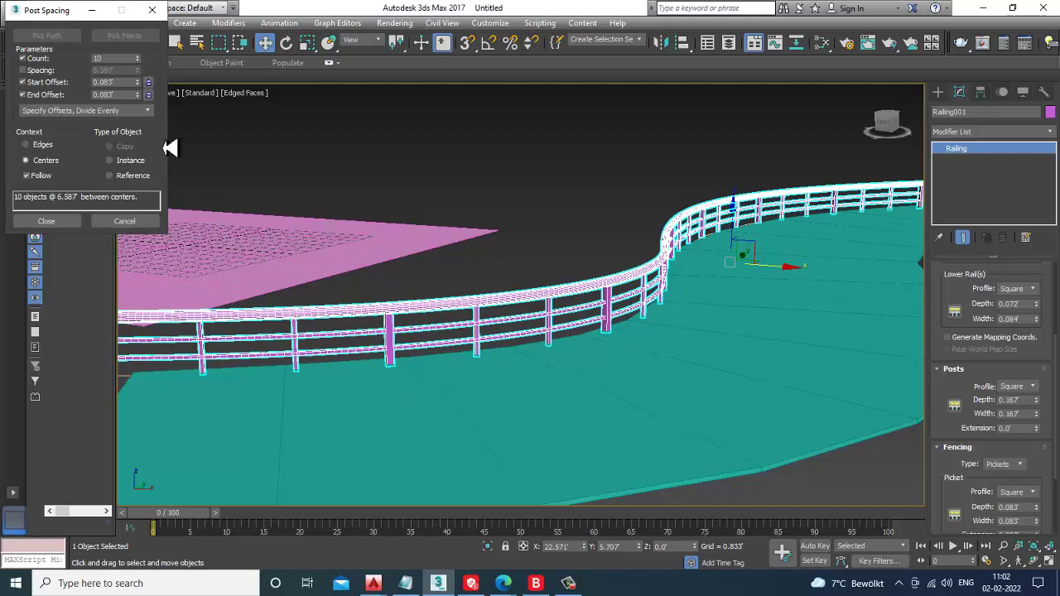
{"action": "left_click", "coordinate": [73, 221]}
- Draw a circle spline with a radius of about 6.171' beside the S-shaped path
{"action": "scroll", "coordinate": [703, 345], "scroll_direction": "down", "scroll_amount": 3}
{"action": "middle_click_drag", "start_coordinate": [703, 345], "coordinate": [713, 270], "text": "alt"}
{"action": "left_click", "coordinate": [939, 92]}
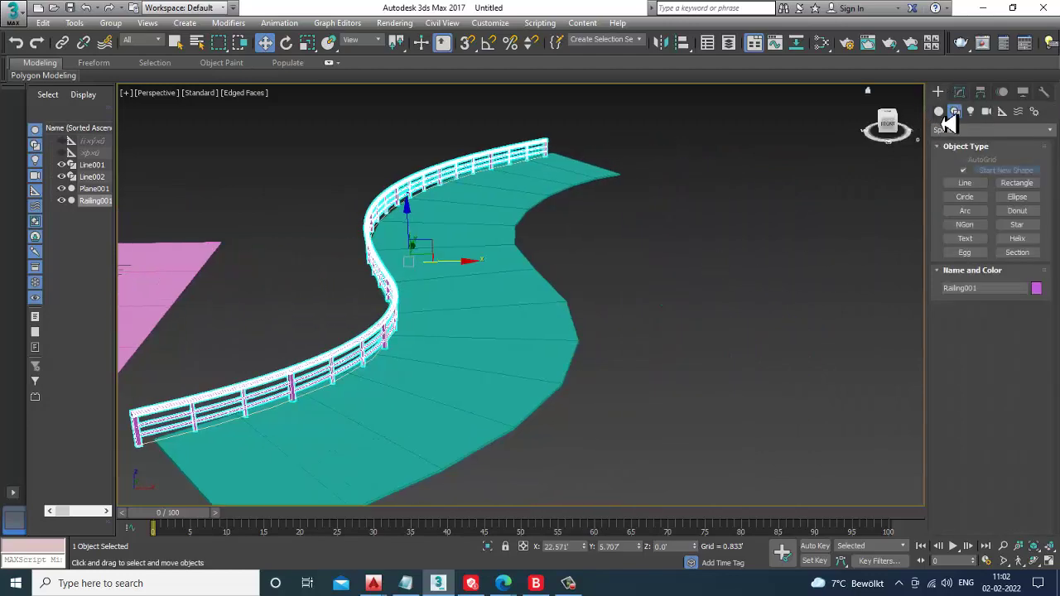
{"action": "left_click", "coordinate": [939, 111]}
{"action": "left_click_drag", "start_coordinate": [761, 259], "coordinate": [795, 258], "text": "alt"}
{"action": "left_click", "coordinate": [1025, 176]}
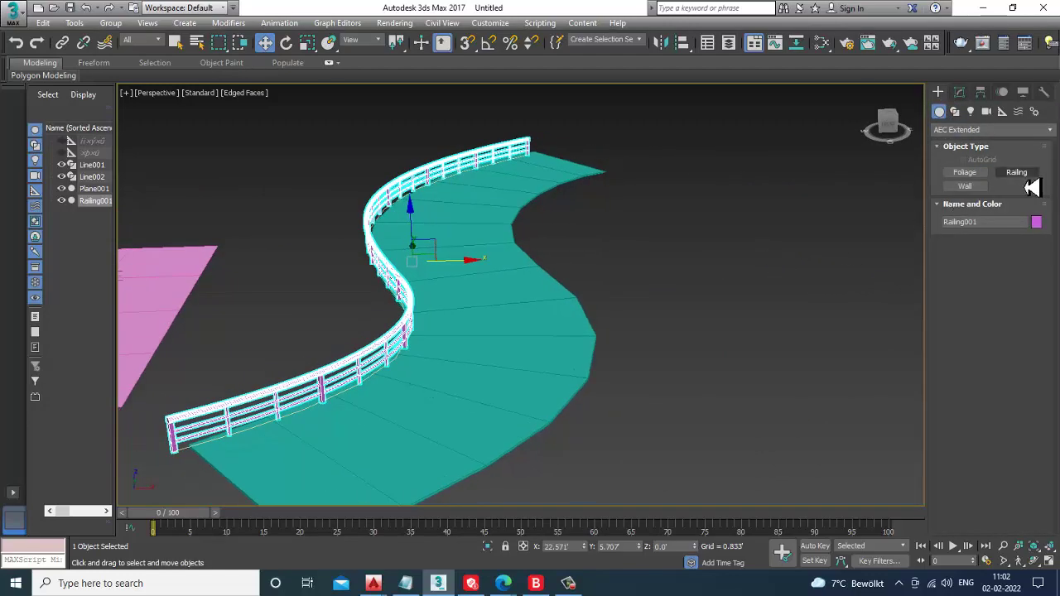
{"action": "left_click", "coordinate": [956, 113]}
{"action": "left_click", "coordinate": [965, 197]}
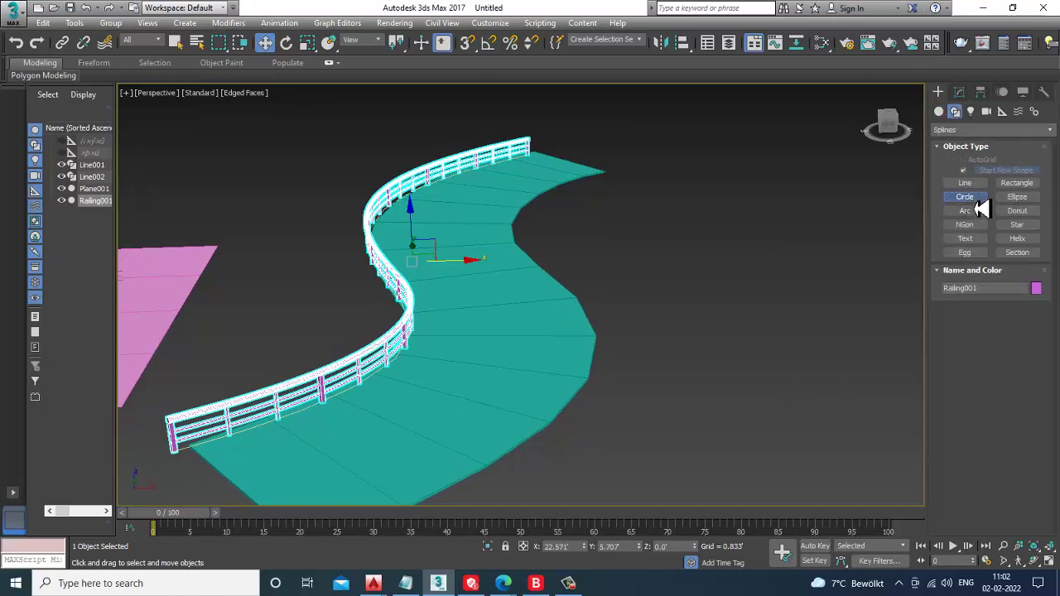
{"action": "left_click_drag", "start_coordinate": [770, 343], "coordinate": [834, 397]}
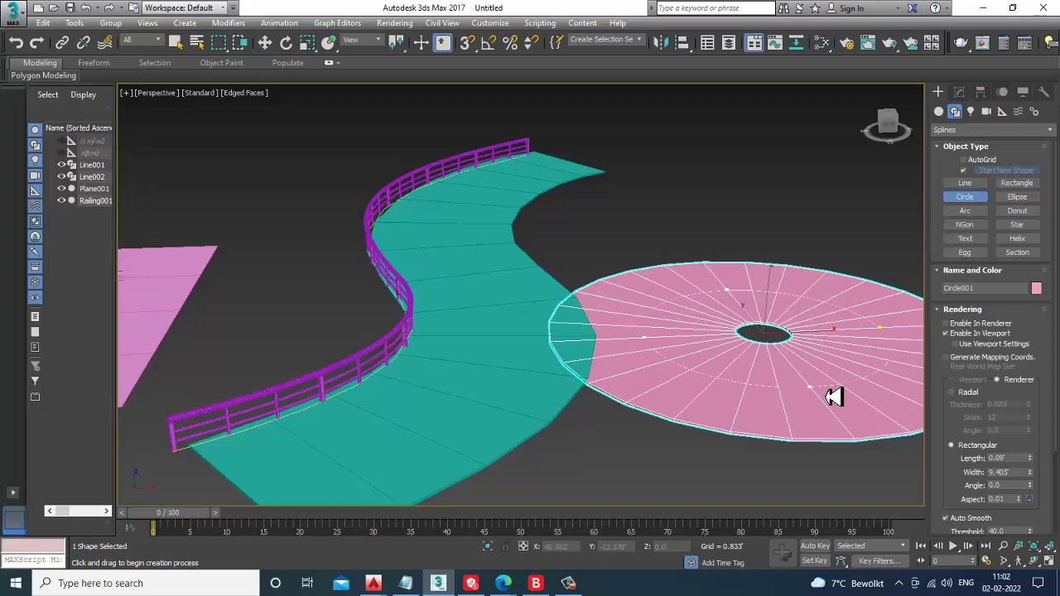
- Turn off Enable In Viewport for the circle so it displays as a plain spline
{"action": "key", "text": "w"}
{"action": "left_click", "coordinate": [959, 91]}
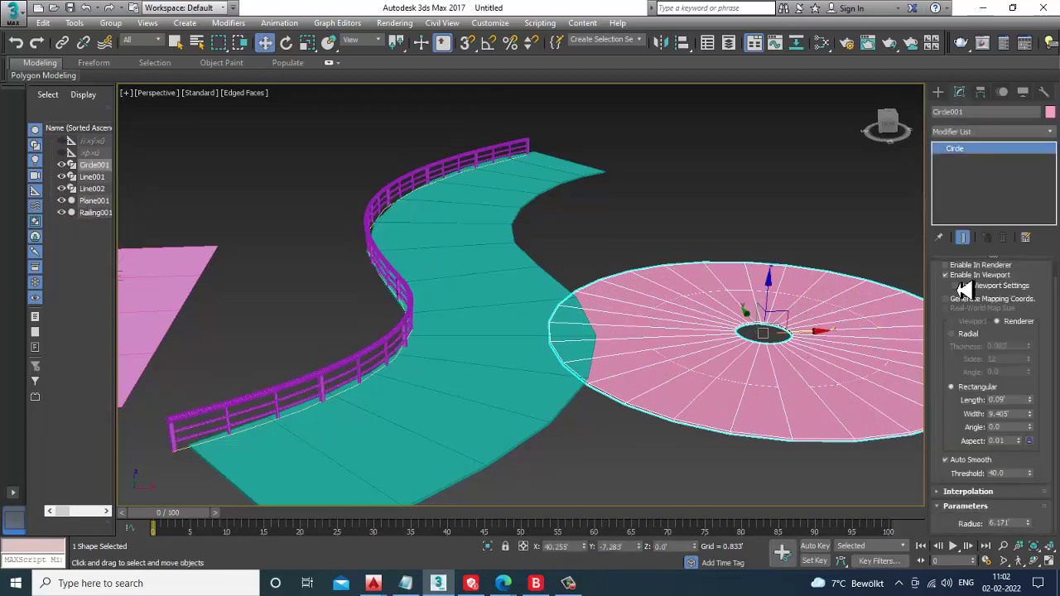
{"action": "left_click", "coordinate": [955, 277]}
- Scale the circle up uniformly and move it along X away from the S-shaped path
{"action": "middle_click_drag", "start_coordinate": [780, 357], "coordinate": [740, 362], "text": "alt"}
{"action": "key", "text": "r"}
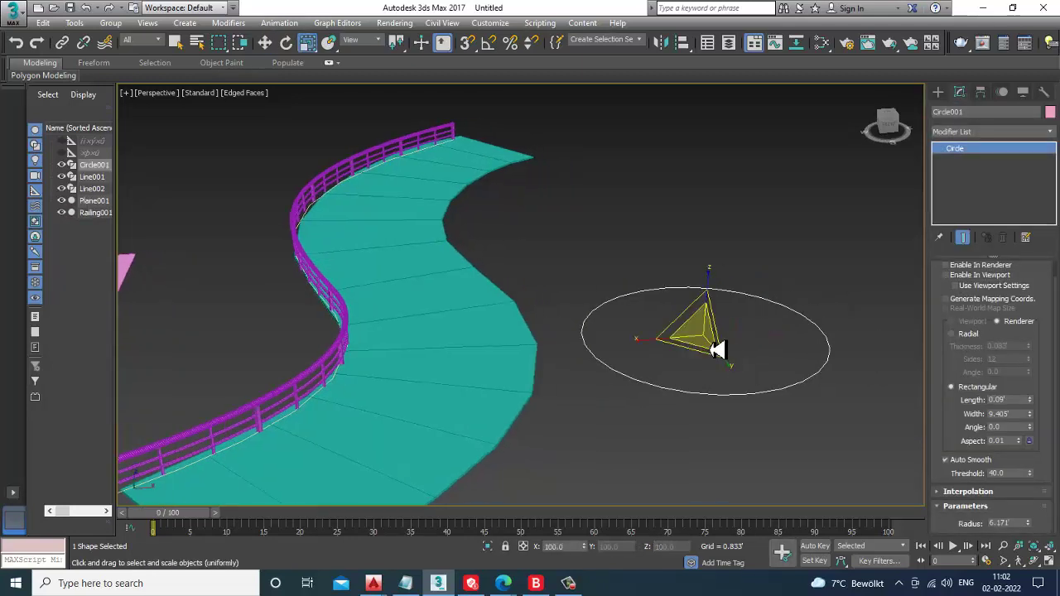
{"action": "left_click_drag", "start_coordinate": [717, 350], "coordinate": [743, 353]}
{"action": "key", "text": "w"}
{"action": "middle_click_drag", "start_coordinate": [746, 344], "coordinate": [704, 355], "text": "alt"}
- Clone the curved railing as one copy, placed between the S-shaped path and the circle
{"action": "left_click", "coordinate": [938, 95]}
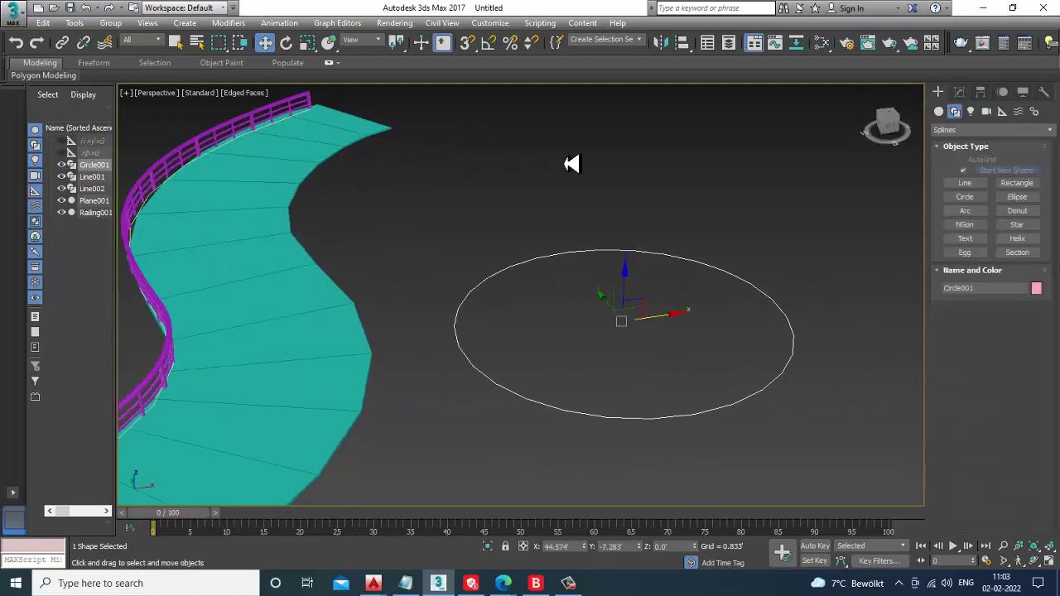
{"action": "middle_click_drag", "start_coordinate": [212, 232], "coordinate": [300, 244]}
{"action": "left_click", "coordinate": [226, 201]}
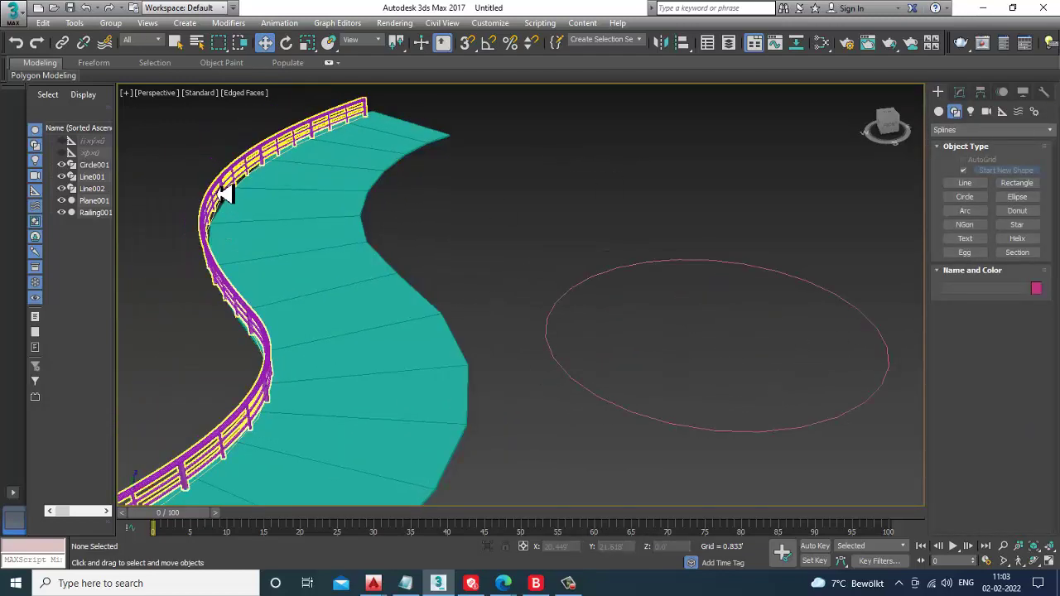
{"action": "mouse_move", "coordinate": [317, 280]}
{"action": "left_mouse_down", "text": "shift"}
{"action": "mouse_move", "coordinate": [558, 255]}
{"action": "mouse_move", "coordinate": [575, 267]}
{"action": "left_mouse_up", "text": "shift"}
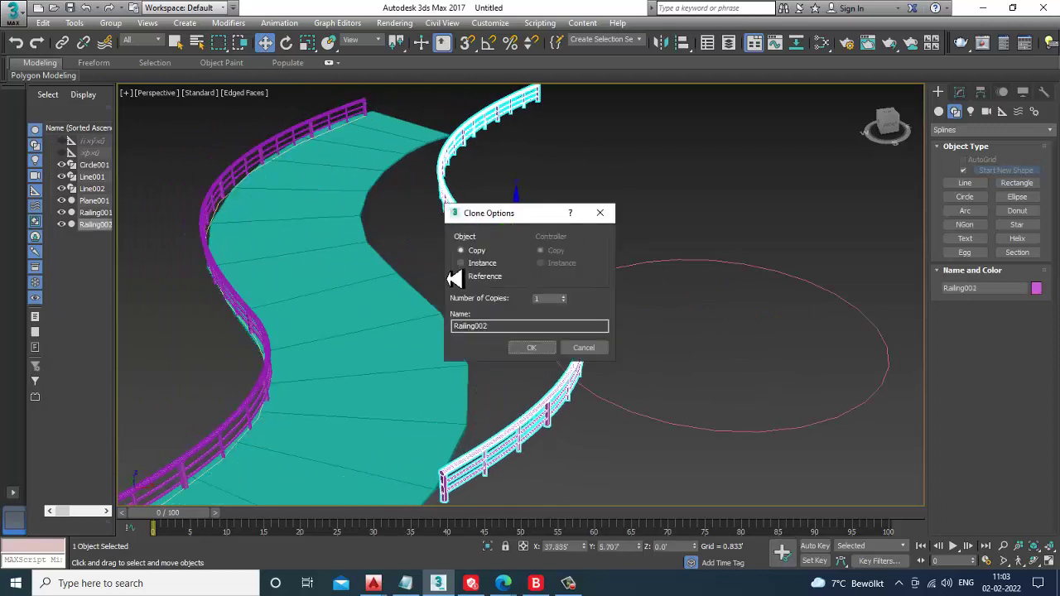
{"action": "left_click", "coordinate": [540, 349]}
- Assign the circle as the copied railing's path
{"action": "left_click", "coordinate": [960, 92]}
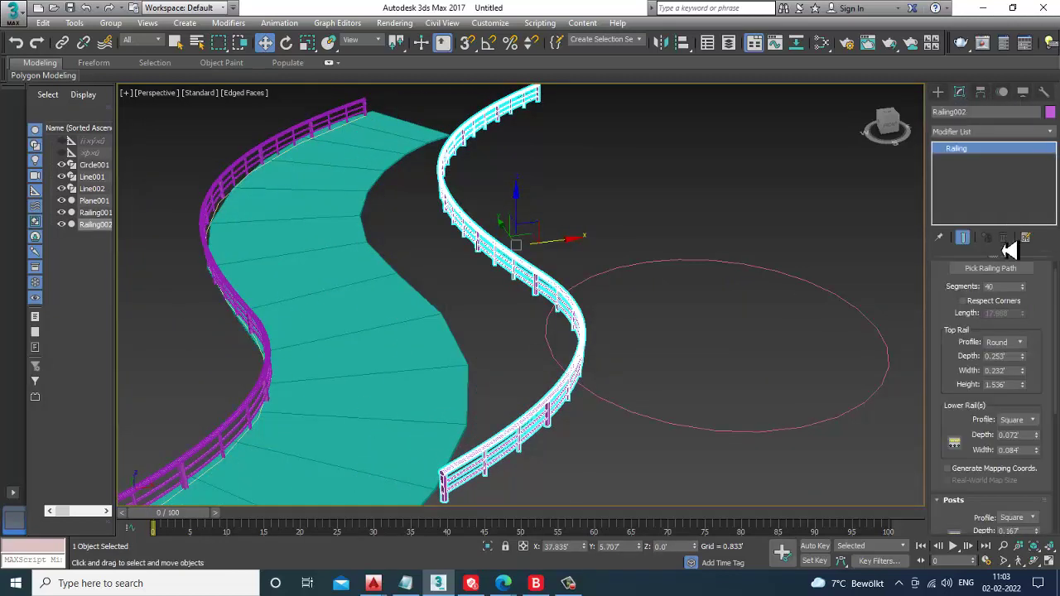
{"action": "left_click", "coordinate": [804, 433]}
{"action": "middle_click_drag", "start_coordinate": [816, 392], "coordinate": [623, 299], "text": "alt"}
{"action": "scroll", "coordinate": [778, 338], "scroll_direction": "up", "scroll_amount": 4}
{"action": "scroll", "coordinate": [620, 274], "scroll_direction": "down", "scroll_amount": 5}
{"action": "scroll", "coordinate": [659, 298], "scroll_direction": "down", "scroll_amount": 1}
{"action": "scroll", "coordinate": [624, 299], "scroll_direction": "up", "scroll_amount": 1}
{"action": "middle_click_drag", "start_coordinate": [654, 304], "coordinate": [826, 362], "text": "alt"}
{"action": "left_click", "coordinate": [938, 92]}
{"action": "left_click", "coordinate": [767, 370]}
{"action": "left_click", "coordinate": [959, 92]}
{"action": "middle_click_drag", "start_coordinate": [842, 300], "coordinate": [226, 431], "text": "alt"}
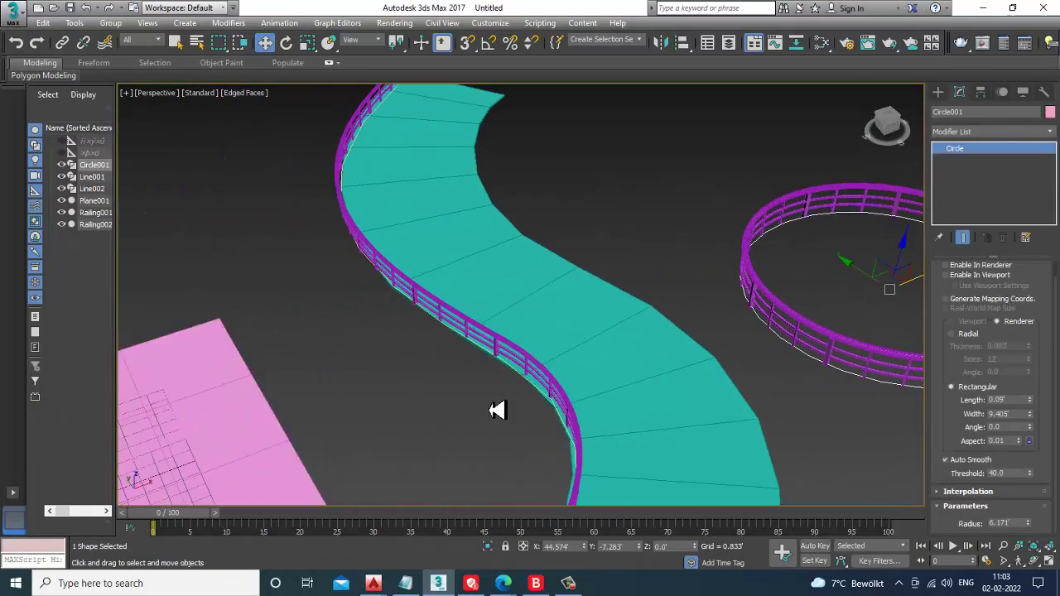
- Move the middle vertex of the line spline under the first railing to reshape the railing's bend along the S-shaped path
{"action": "left_click", "coordinate": [526, 386]}
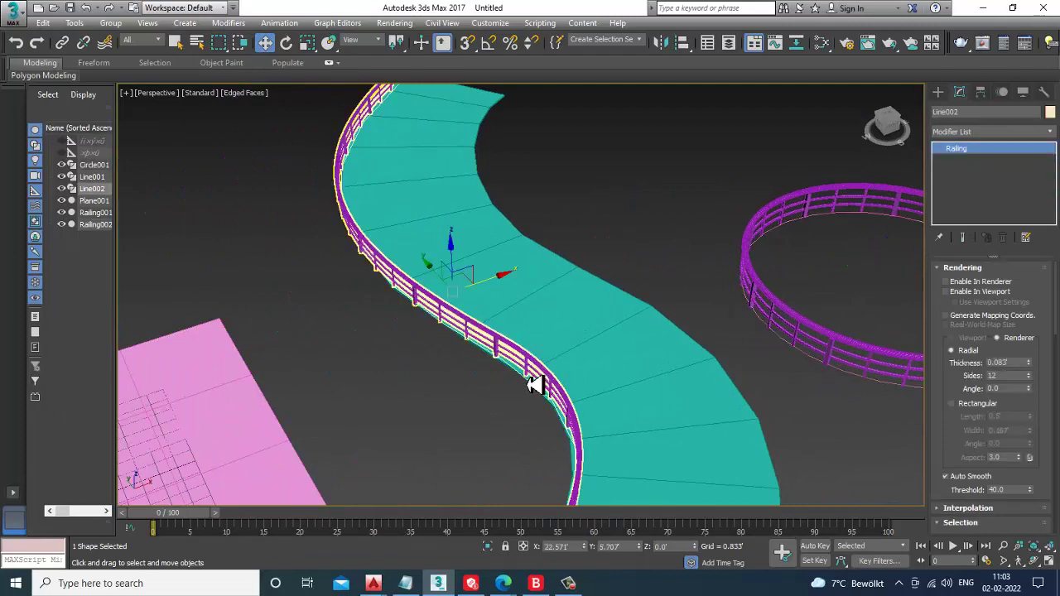
{"action": "left_click", "coordinate": [528, 388]}
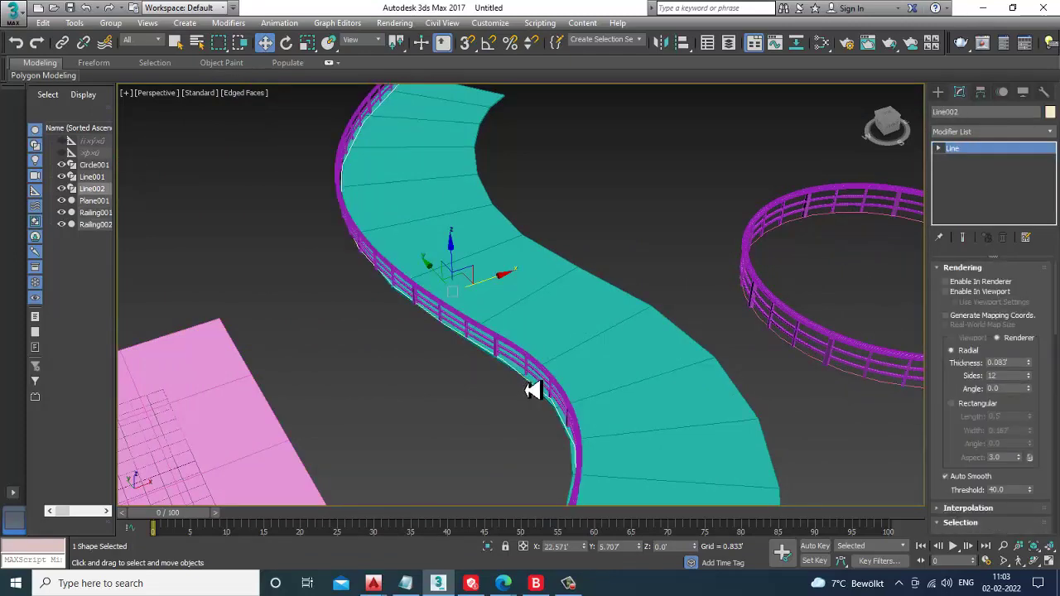
{"action": "key", "text": "1"}
{"action": "left_click", "coordinate": [501, 358]}
{"action": "left_click_drag", "start_coordinate": [554, 354], "coordinate": [561, 426]}
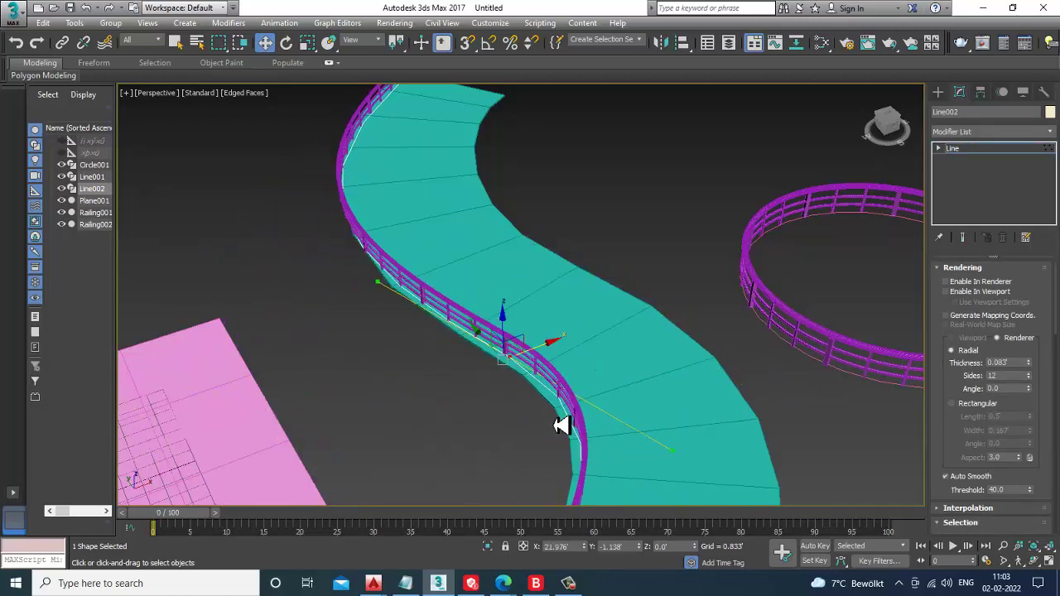
- Select the circle together with its railing and move both along Y toward the far end of the S-shaped path
{"action": "middle_click_drag", "start_coordinate": [563, 426], "coordinate": [679, 331], "text": "alt"}
{"action": "scroll", "coordinate": [591, 367], "scroll_direction": "down", "scroll_amount": 6}
{"action": "left_click", "coordinate": [714, 393]}
{"action": "left_click", "coordinate": [725, 396]}
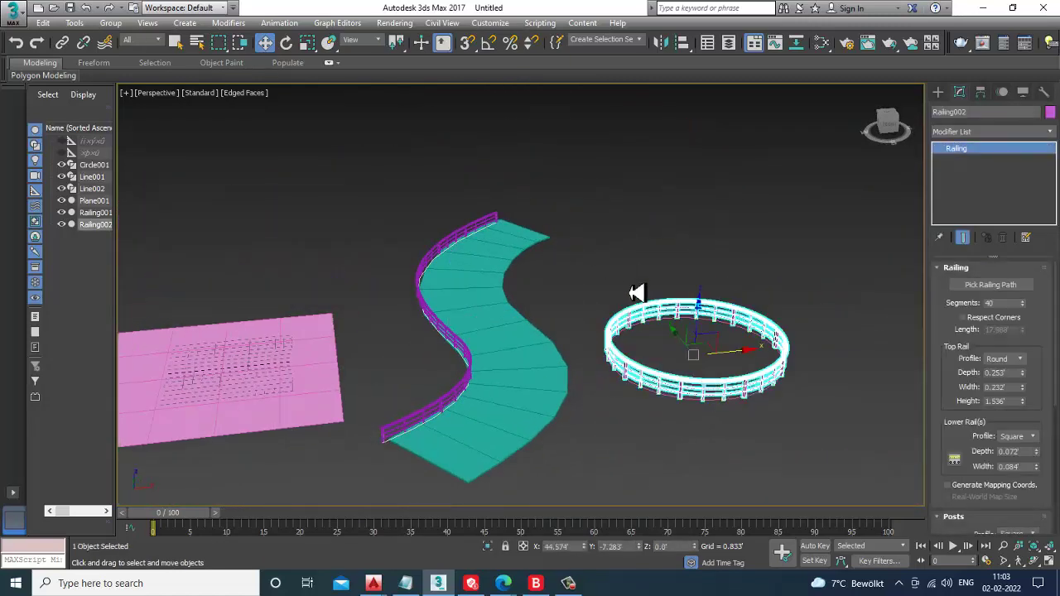
{"action": "left_click_drag", "start_coordinate": [607, 268], "coordinate": [849, 483]}
{"action": "middle_click_drag", "start_coordinate": [781, 428], "coordinate": [718, 356], "text": "alt"}
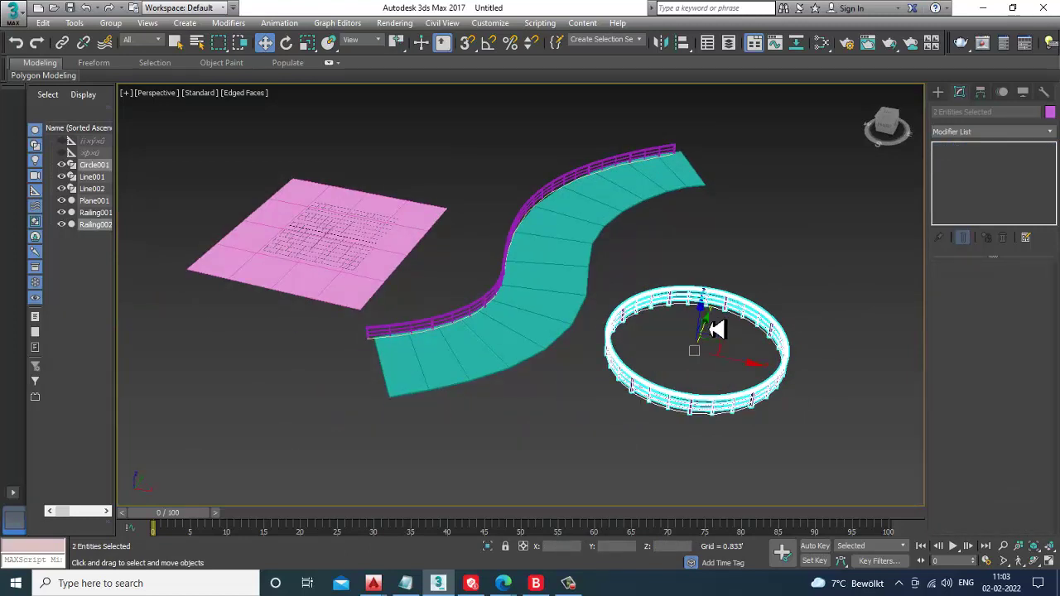
{"action": "left_click_drag", "start_coordinate": [712, 332], "coordinate": [787, 243]}
- Create a Straight Stair over the pink plane, about 16.2' long and 18.5' wide with an overall rise of about 10.3'
{"action": "left_click", "coordinate": [940, 94]}
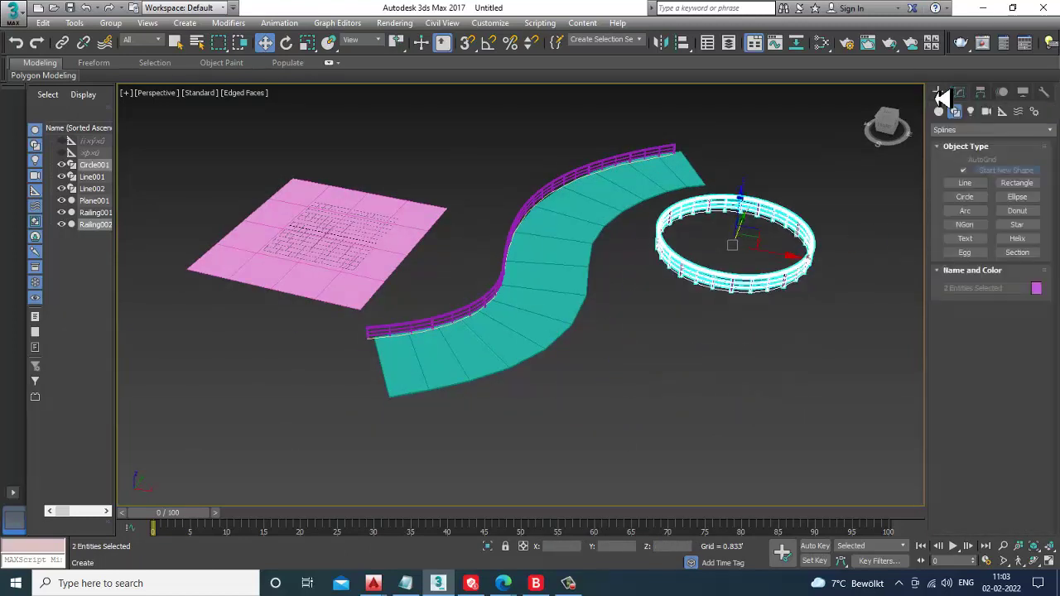
{"action": "left_click", "coordinate": [939, 111]}
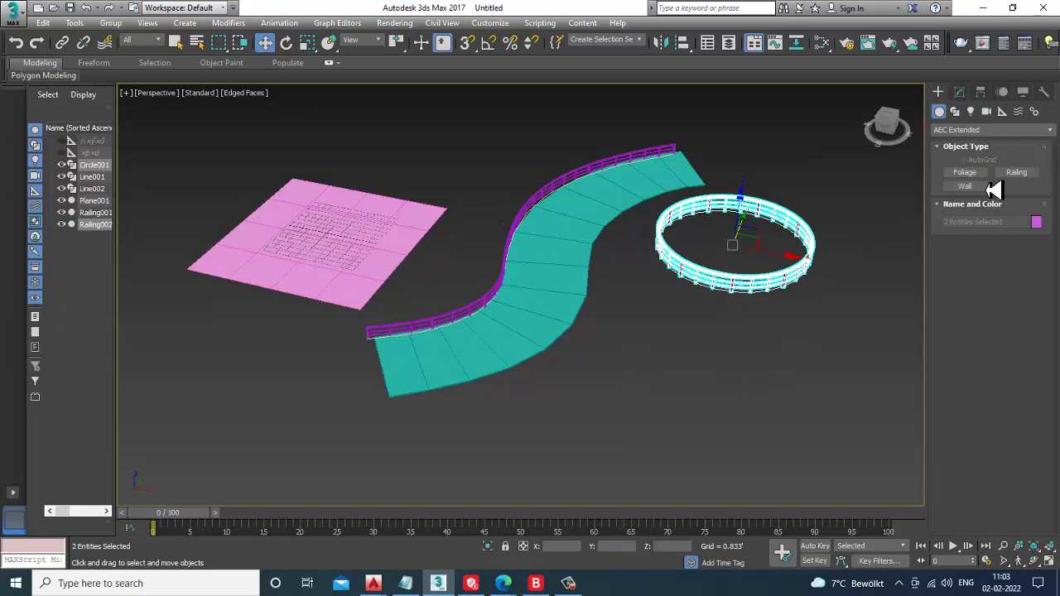
{"action": "left_click", "coordinate": [982, 130]}
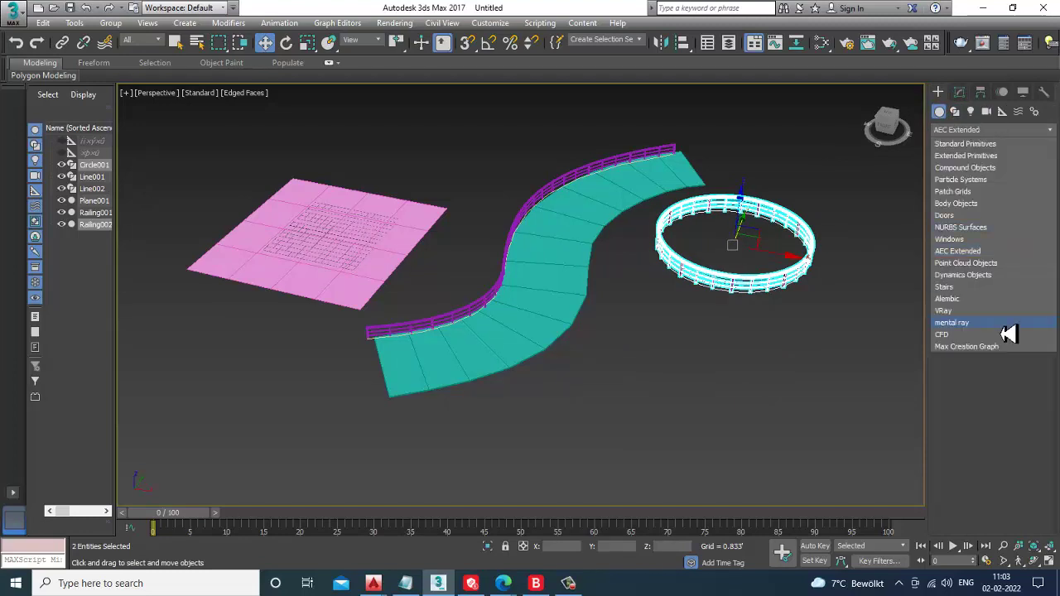
{"action": "left_click", "coordinate": [960, 288]}
{"action": "middle_click_drag", "start_coordinate": [650, 310], "coordinate": [719, 273], "text": "alt"}
{"action": "left_click", "coordinate": [964, 172]}
{"action": "mouse_move", "coordinate": [466, 381]}
{"action": "left_mouse_down"}
{"action": "mouse_move", "coordinate": [627, 358]}
{"action": "mouse_move", "coordinate": [634, 326]}
{"action": "mouse_move", "coordinate": [620, 331]}
{"action": "left_mouse_up"}
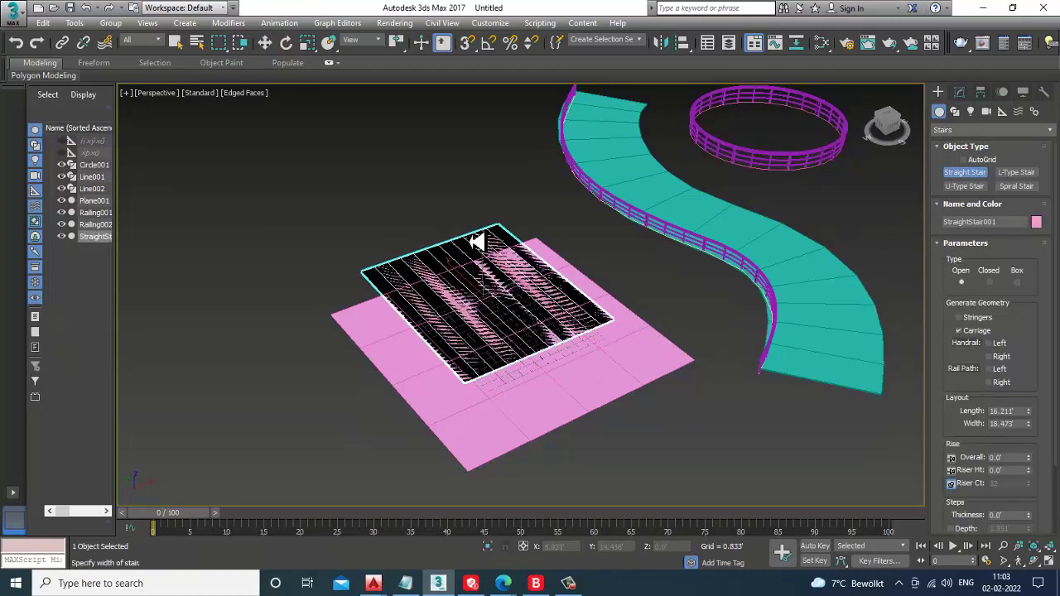
{"action": "left_click", "coordinate": [476, 245]}
{"action": "left_click", "coordinate": [447, 142]}
{"action": "right_click", "coordinate": [621, 385]}
- Try the Closed and Open types on the straight stair and set its type to Box
{"action": "middle_click_drag", "start_coordinate": [620, 386], "coordinate": [617, 371], "text": "alt"}
{"action": "scroll", "coordinate": [609, 335], "scroll_direction": "up", "scroll_amount": 3}
{"action": "middle_click_drag", "start_coordinate": [487, 320], "coordinate": [553, 342]}
{"action": "middle_click_drag", "start_coordinate": [609, 311], "coordinate": [615, 334]}
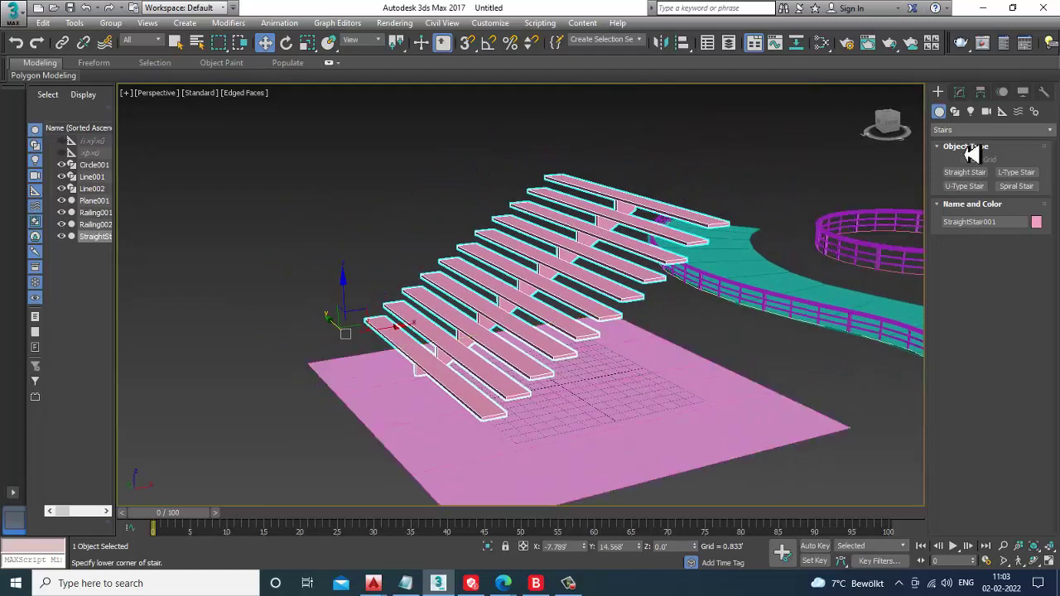
{"action": "left_click", "coordinate": [959, 92]}
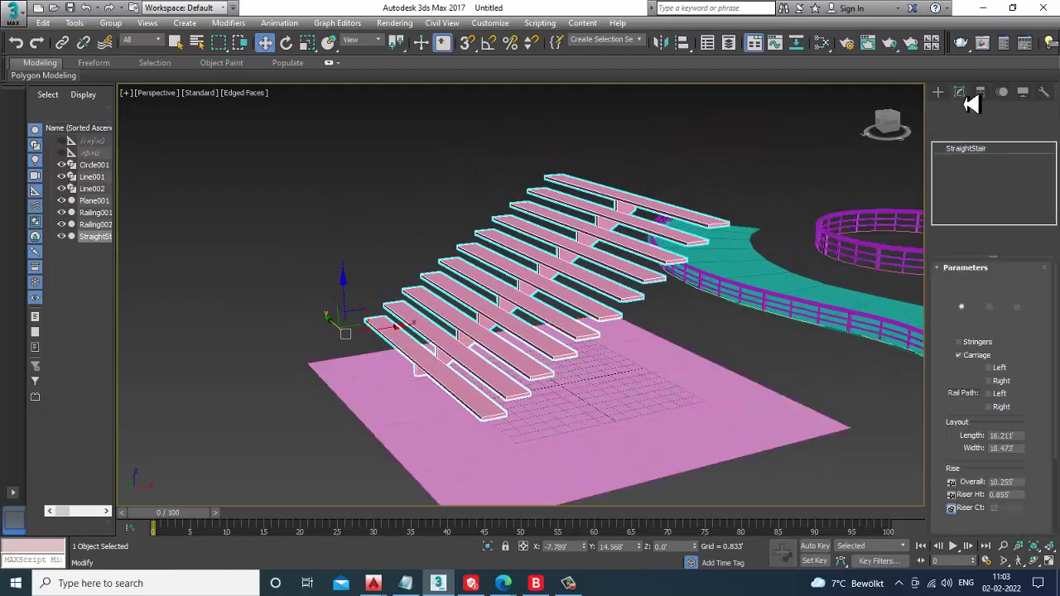
{"action": "left_click", "coordinate": [990, 308]}
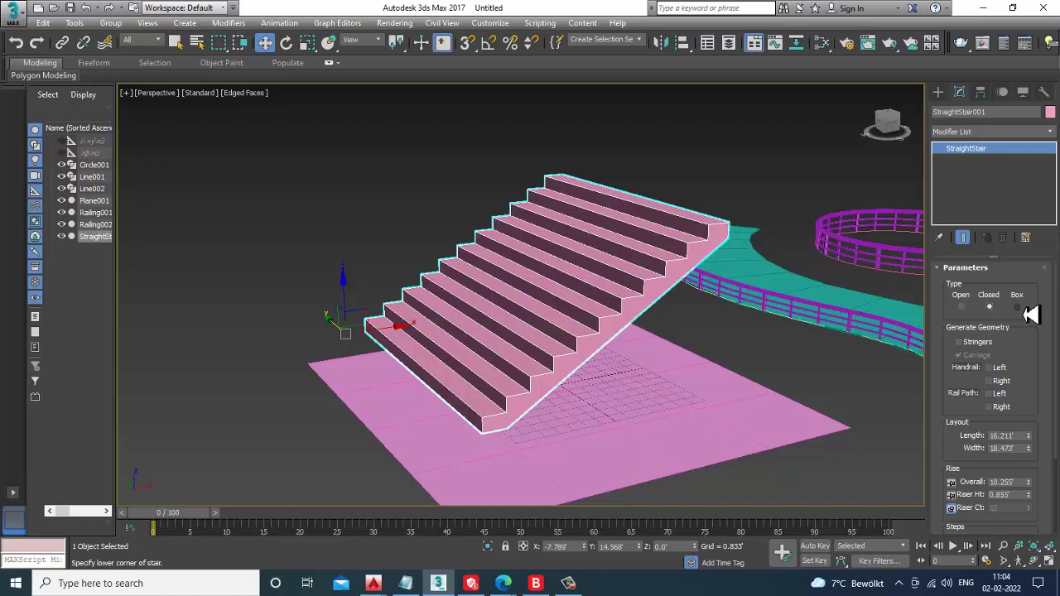
{"action": "left_click", "coordinate": [962, 308]}
{"action": "left_click", "coordinate": [1018, 308]}
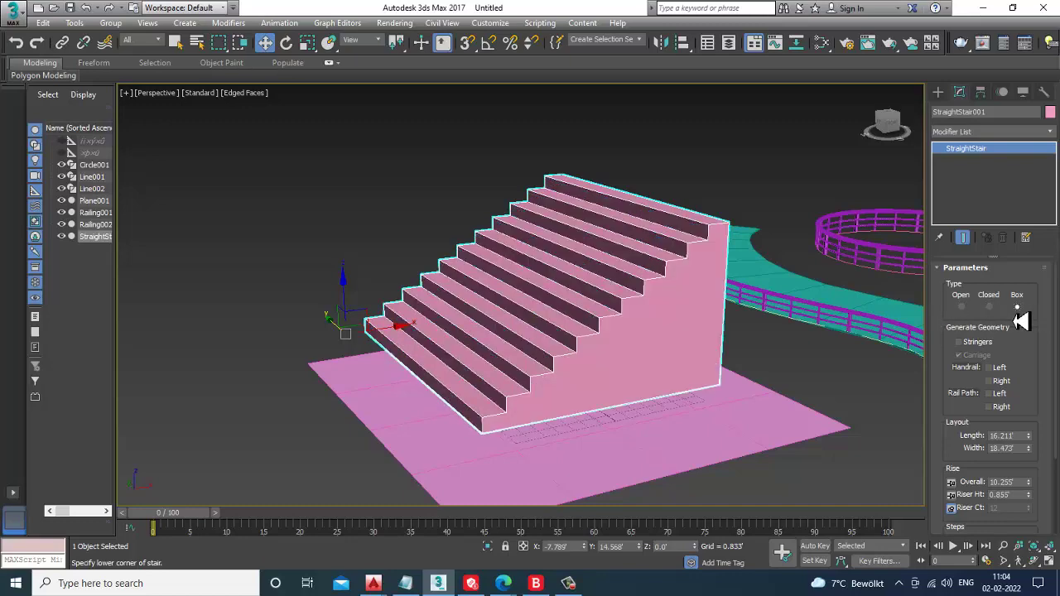
- Create a long, narrow box in the empty area beside the plane, about 18.5' long, 1.4' wide and 0.9' high
{"action": "middle_click_drag", "start_coordinate": [754, 341], "coordinate": [927, 400], "text": "alt"}
{"action": "middle_click_drag", "start_coordinate": [776, 401], "coordinate": [739, 383]}
{"action": "left_click", "coordinate": [943, 95]}
{"action": "middle_click_drag", "start_coordinate": [428, 412], "coordinate": [911, 259], "text": "alt"}
{"action": "left_click", "coordinate": [971, 130]}
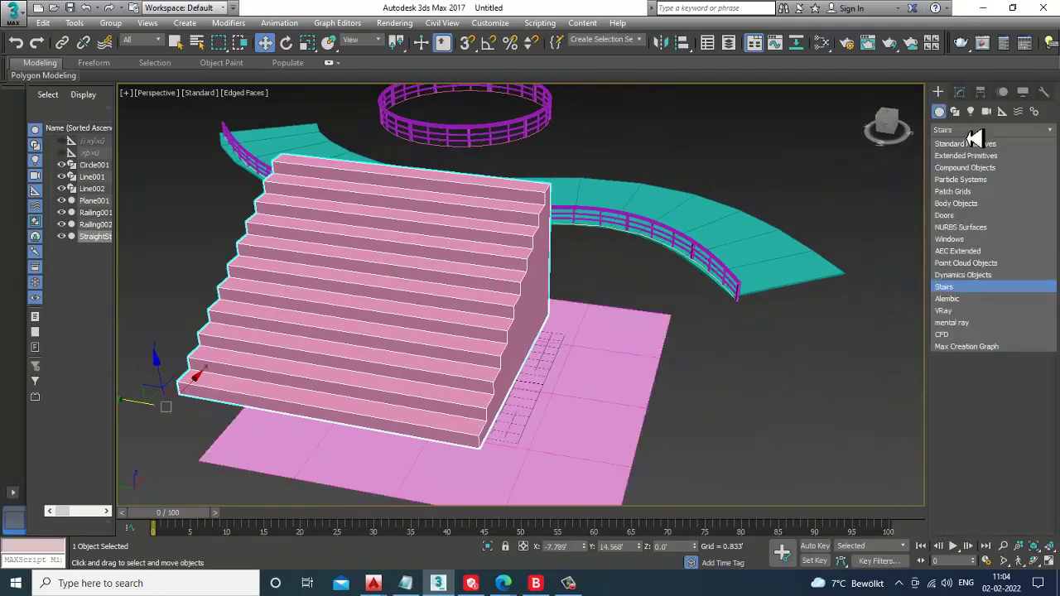
{"action": "left_click", "coordinate": [978, 143]}
{"action": "left_click", "coordinate": [965, 176]}
{"action": "middle_click_drag", "start_coordinate": [890, 411], "coordinate": [475, 365]}
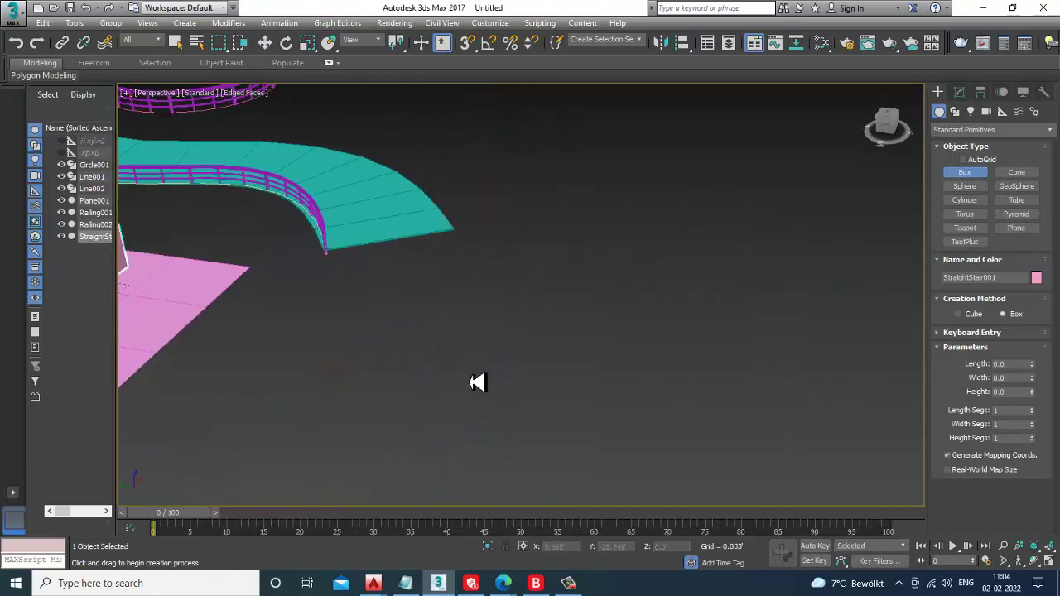
{"action": "left_click_drag", "start_coordinate": [303, 400], "coordinate": [644, 472]}
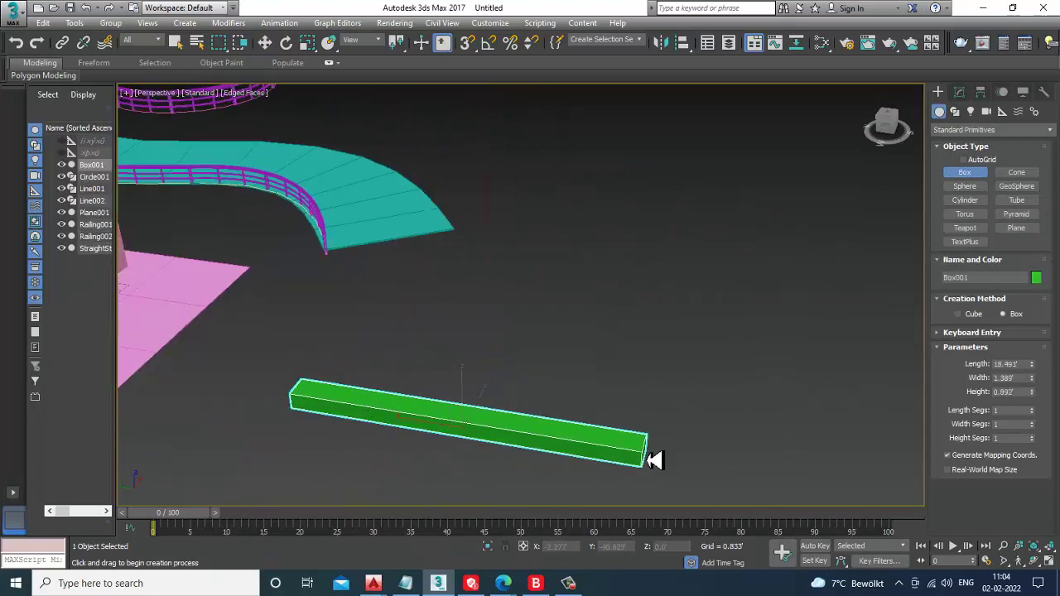
{"action": "left_click", "coordinate": [650, 455]}
{"action": "right_click", "coordinate": [653, 453]}
- Preview a 10-instance array of the green box with move increments of 1.417' in X and 0.75' in Z
{"action": "key", "text": "alt+w"}
{"action": "key", "text": "alt+w"}
{"action": "middle_click_drag", "start_coordinate": [713, 414], "coordinate": [547, 309], "text": "alt"}
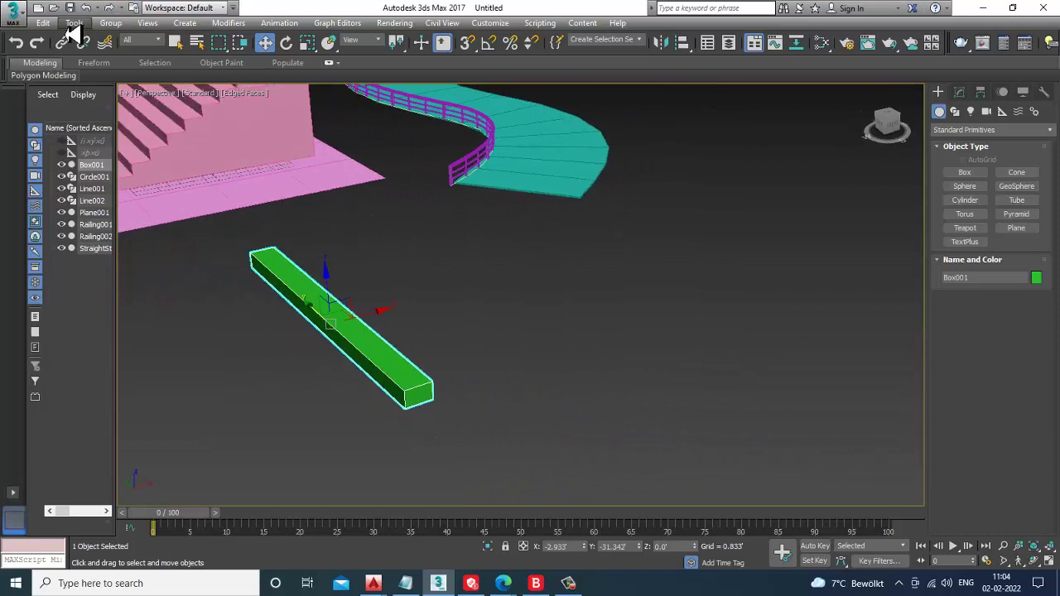
{"action": "left_click", "coordinate": [74, 23]}
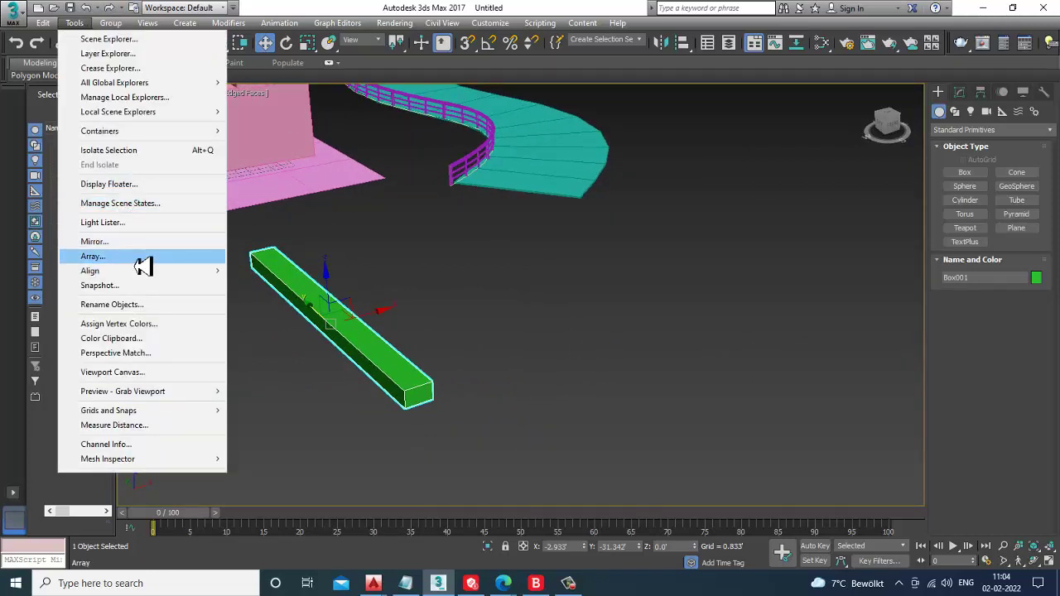
{"action": "left_click", "coordinate": [93, 257]}
{"action": "left_click_drag", "start_coordinate": [451, 194], "coordinate": [698, 94]}
{"action": "middle_click_drag", "start_coordinate": [450, 351], "coordinate": [523, 412], "text": "alt"}
{"action": "middle_click_drag", "start_coordinate": [548, 331], "coordinate": [626, 149], "text": "alt"}
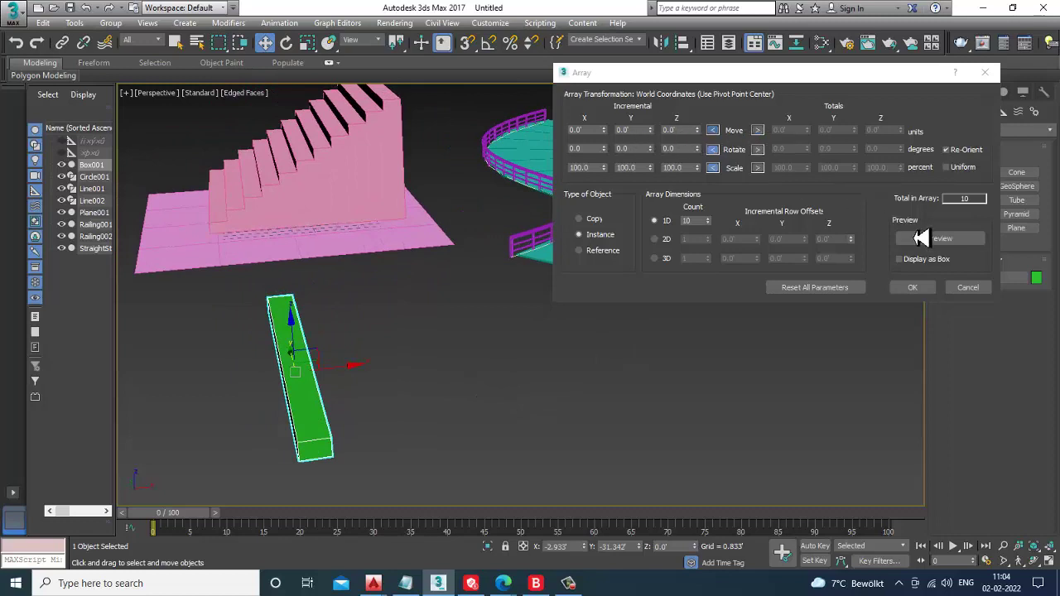
{"action": "left_click", "coordinate": [983, 206]}
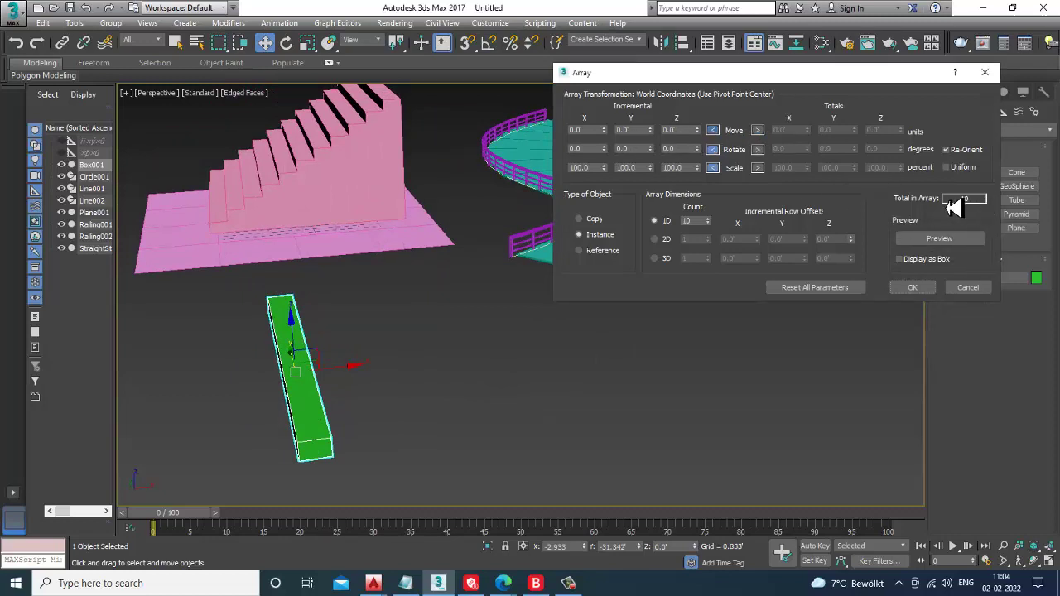
{"action": "left_click", "coordinate": [939, 239]}
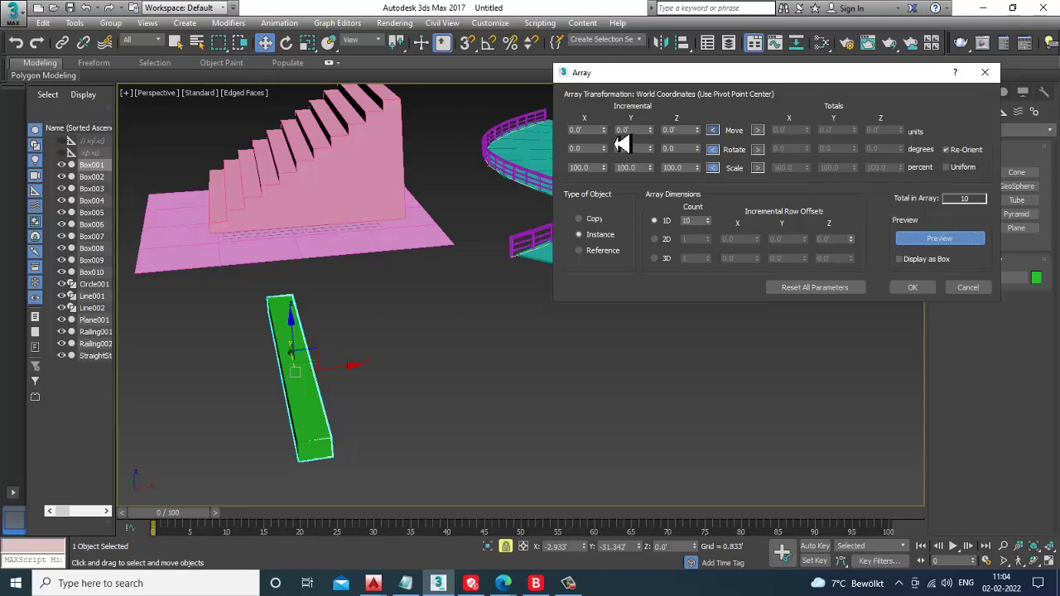
{"action": "mouse_move", "coordinate": [612, 141]}
{"action": "left_mouse_down"}
{"action": "mouse_move", "coordinate": [613, 124]}
{"action": "mouse_move", "coordinate": [626, 128]}
{"action": "left_mouse_up"}
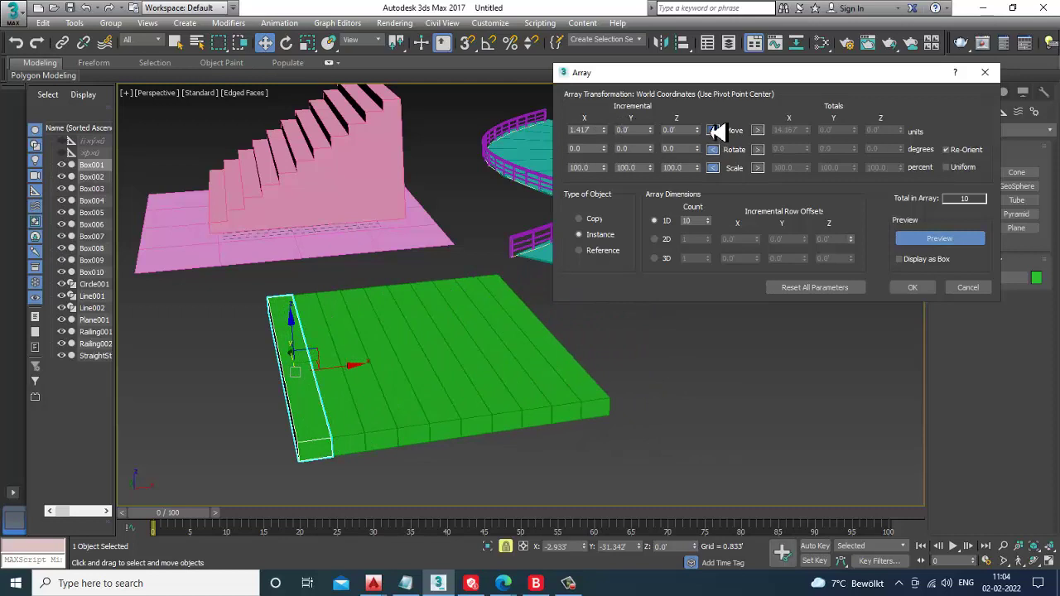
{"action": "left_click_drag", "start_coordinate": [703, 136], "coordinate": [699, 132]}
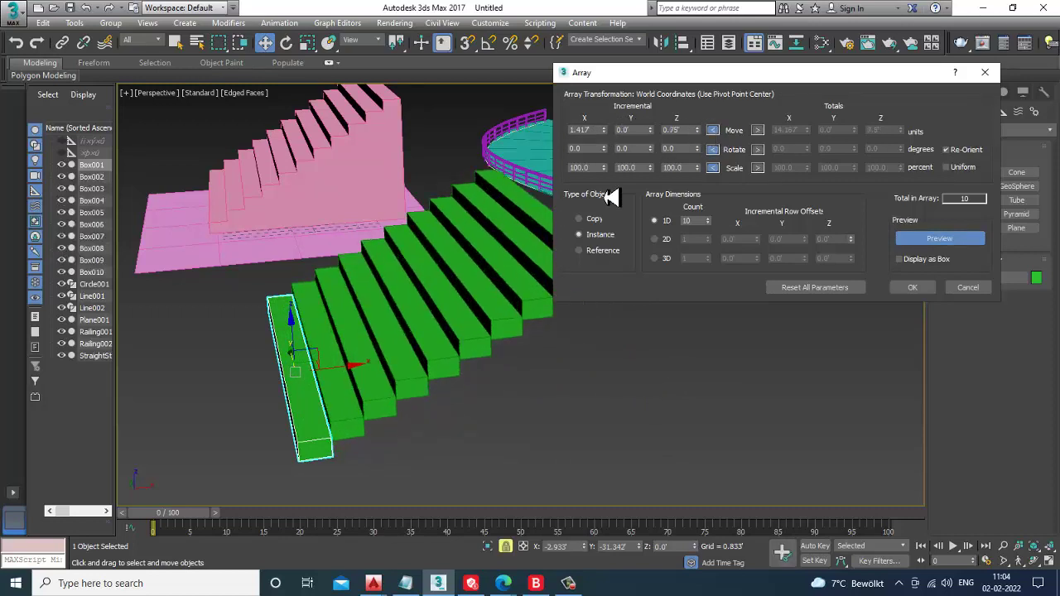
- Set the array count to 20 and the X move increment to 1.5', and preview the longer staircase
{"action": "middle_click_drag", "start_coordinate": [403, 248], "coordinate": [467, 232], "text": "alt"}
{"action": "left_click", "coordinate": [980, 207]}
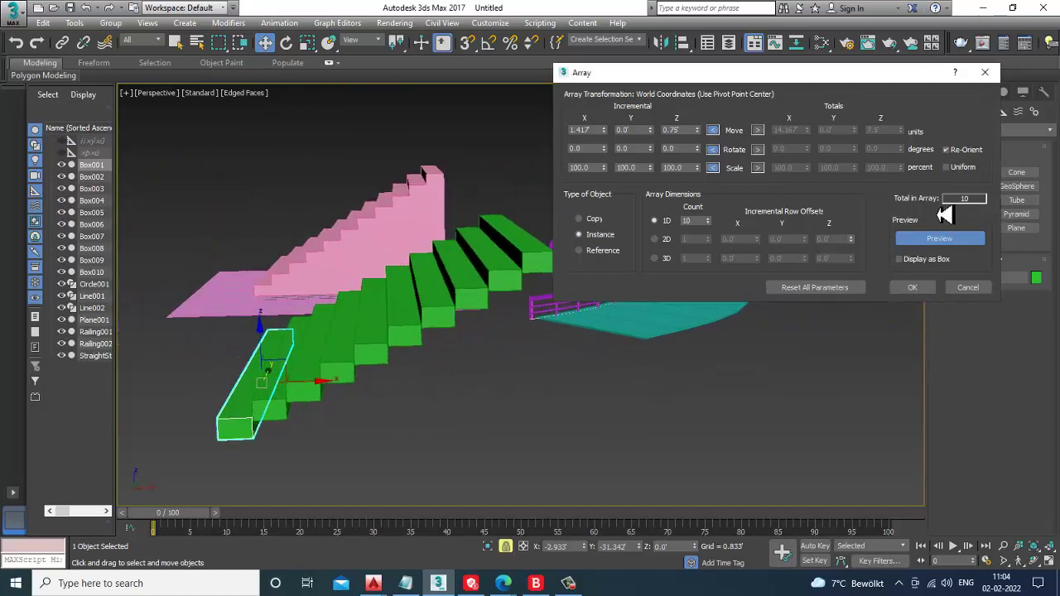
{"action": "left_click", "coordinate": [954, 238]}
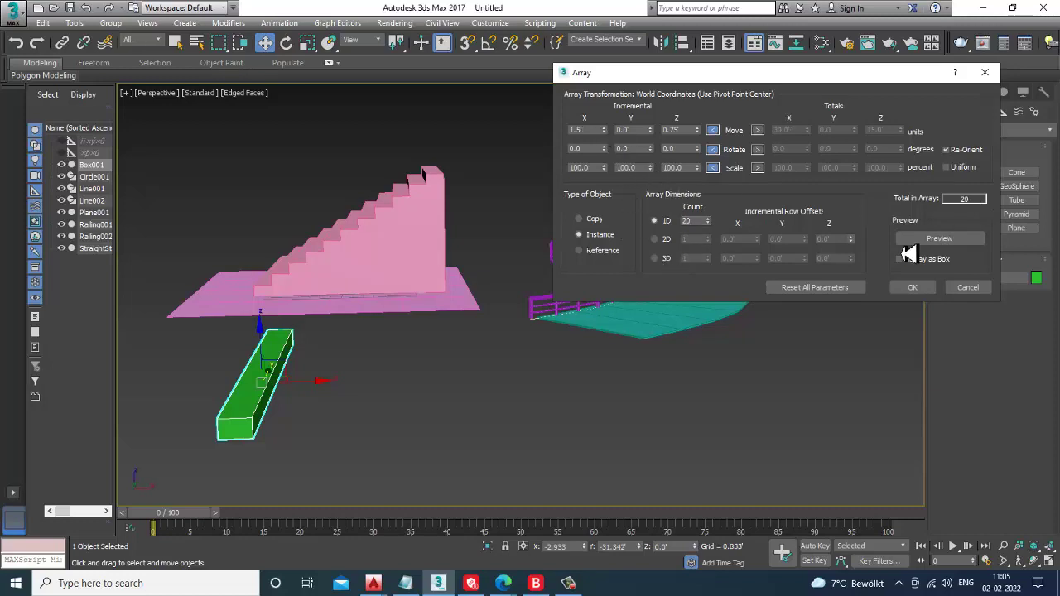
{"action": "left_click", "coordinate": [960, 238]}
{"action": "scroll", "coordinate": [414, 284], "scroll_direction": "down", "scroll_amount": 3}
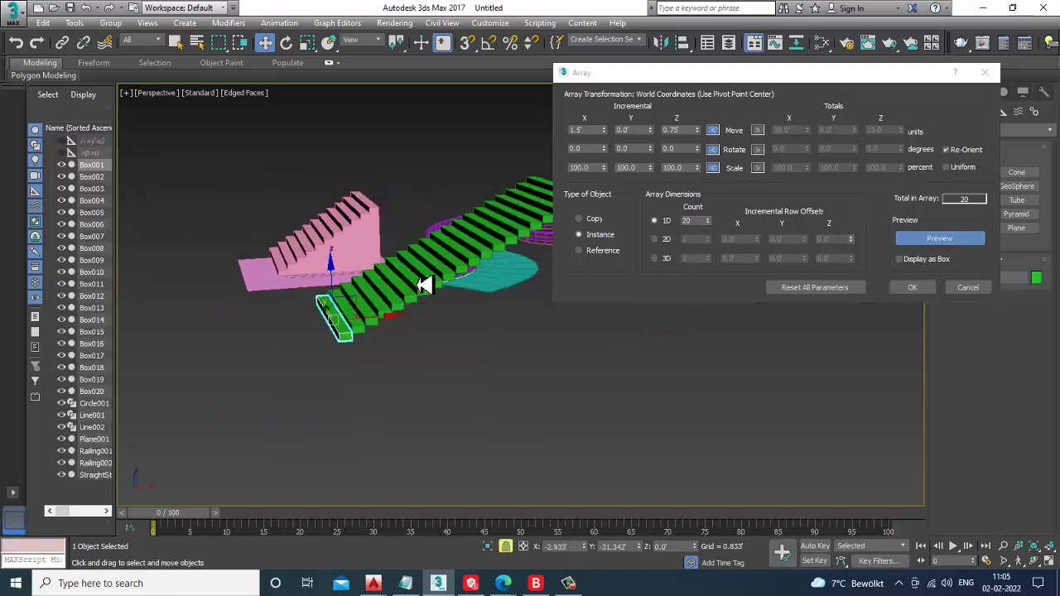
- Set the array's X move increment to 1.167' so the steps overlap, and create the array
{"action": "scroll", "coordinate": [414, 284], "scroll_direction": "up", "scroll_amount": 5}
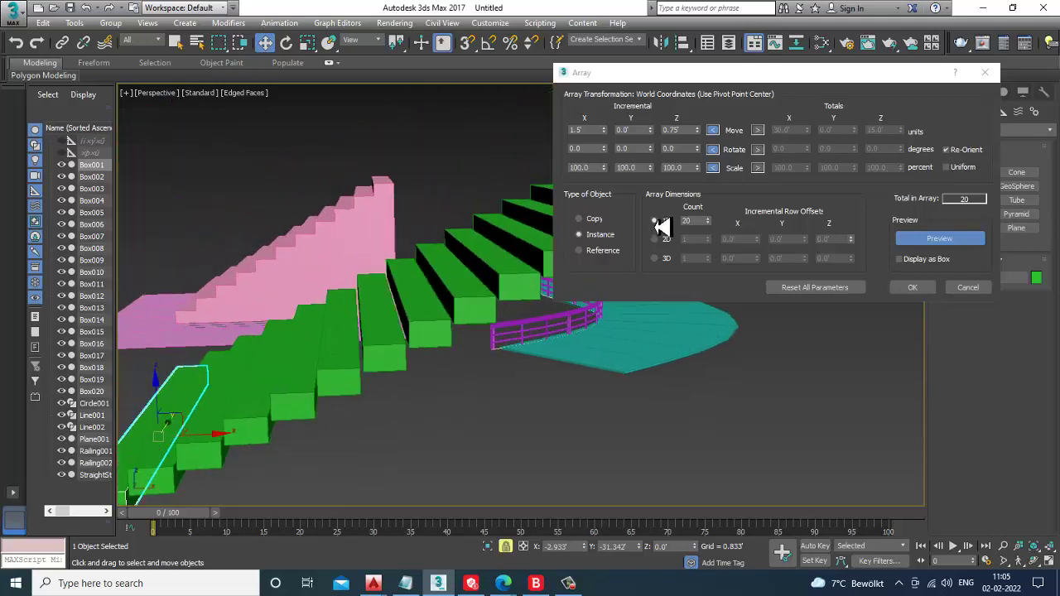
{"action": "left_click_drag", "start_coordinate": [609, 143], "coordinate": [614, 145]}
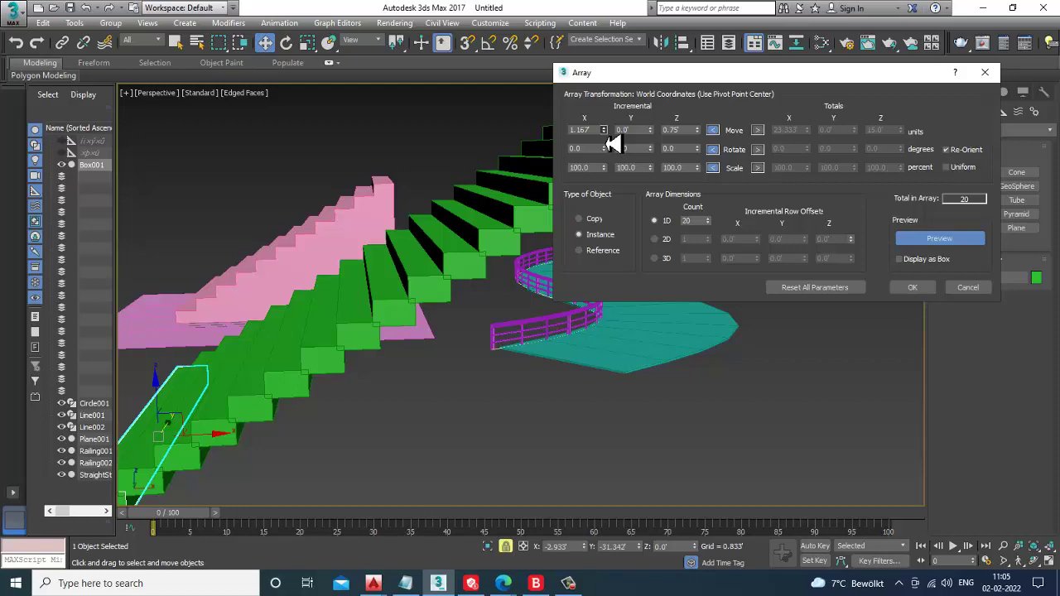
{"action": "left_click", "coordinate": [912, 286]}
{"action": "left_click", "coordinate": [864, 357]}
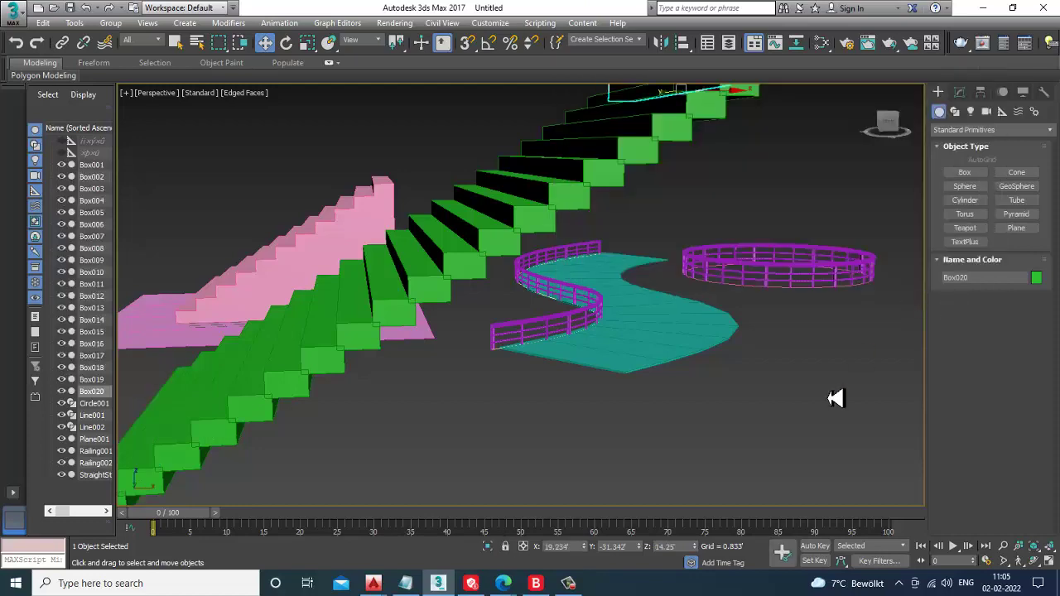
- Select all the boxes of the green arrayed staircase and delete them
{"action": "scroll", "coordinate": [694, 360], "scroll_direction": "down", "scroll_amount": 5}
{"action": "middle_click_drag", "start_coordinate": [694, 360], "coordinate": [919, 260], "text": "alt"}
{"action": "scroll", "coordinate": [685, 359], "scroll_direction": "down", "scroll_amount": 2}
{"action": "middle_click_drag", "start_coordinate": [950, 120], "coordinate": [601, 276], "text": "alt"}
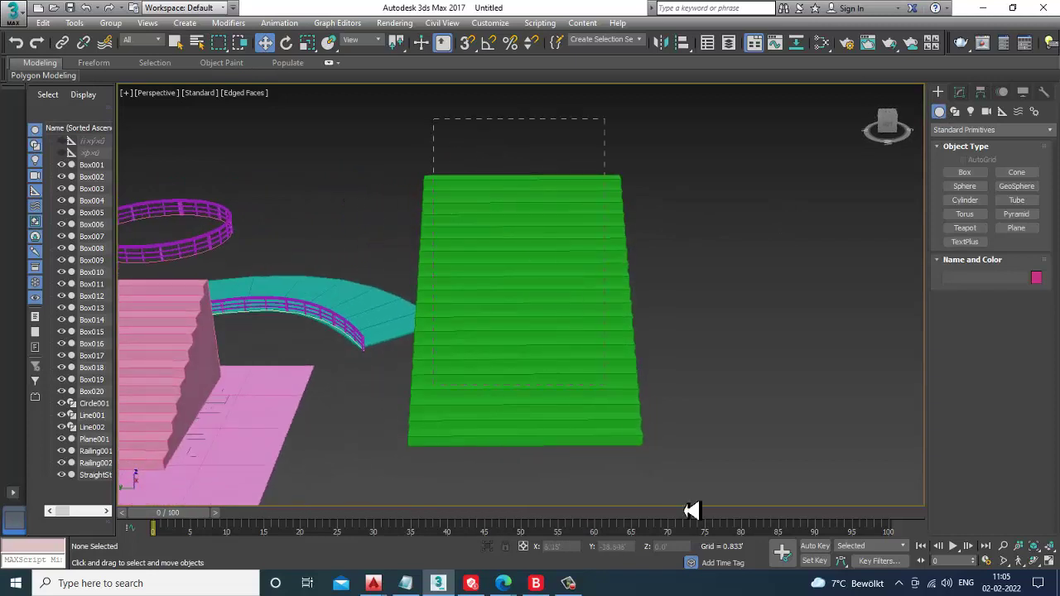
{"action": "left_click_drag", "start_coordinate": [652, 457], "coordinate": [677, 439]}
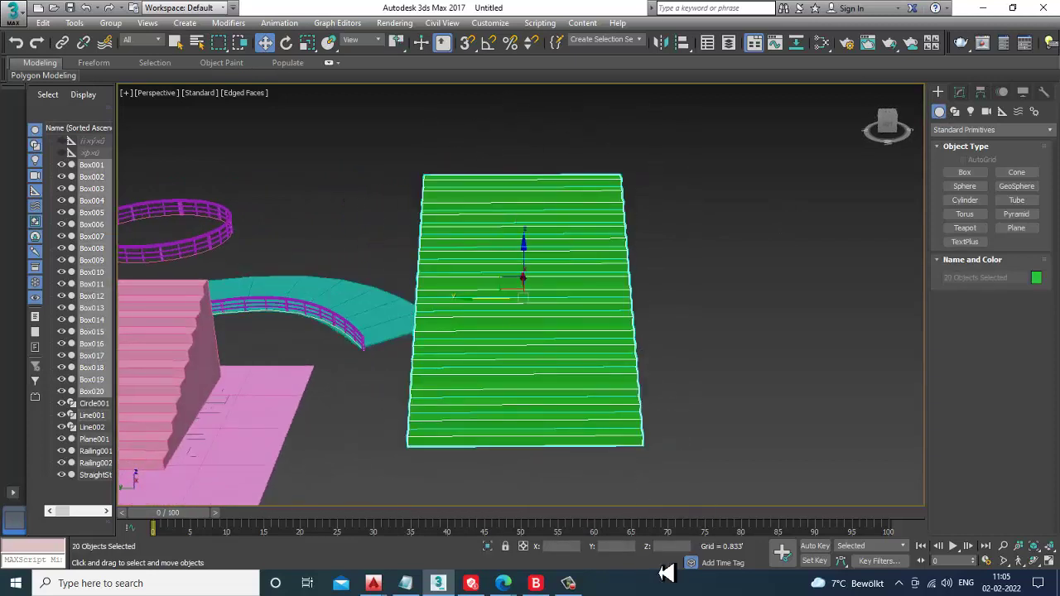
{"action": "key", "text": "Delete"}
- Create a small flat box in the empty area beside the plane, about 4.1' long, 2.7' wide and 0.44' high
{"action": "left_click", "coordinate": [962, 173]}
{"action": "middle_click_drag", "start_coordinate": [654, 365], "coordinate": [646, 352], "text": "alt"}
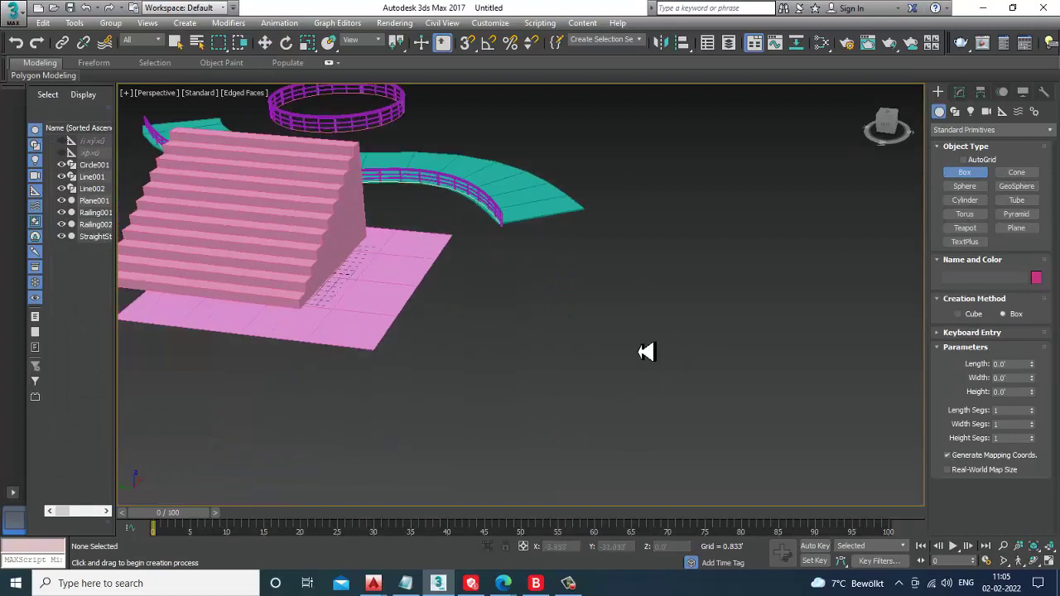
{"action": "left_click_drag", "start_coordinate": [484, 377], "coordinate": [524, 395]}
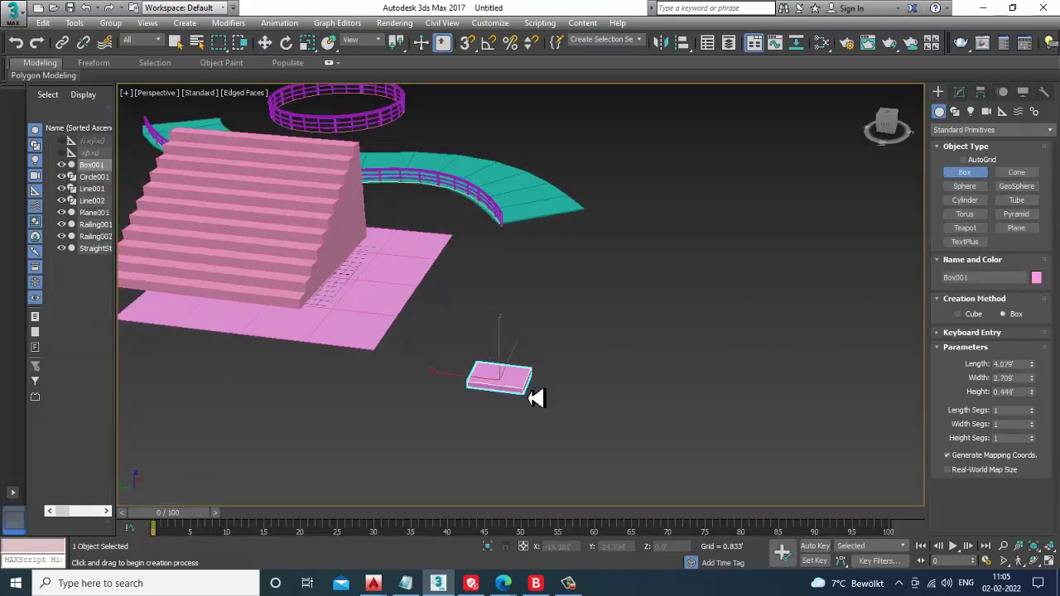
{"action": "key", "text": "w"}
- Open the Array settings for the new flat box and preview the 20-step staircase
{"action": "middle_click_drag", "start_coordinate": [533, 395], "coordinate": [549, 379], "text": "alt"}
{"action": "scroll", "coordinate": [591, 373], "scroll_direction": "up", "scroll_amount": 6}
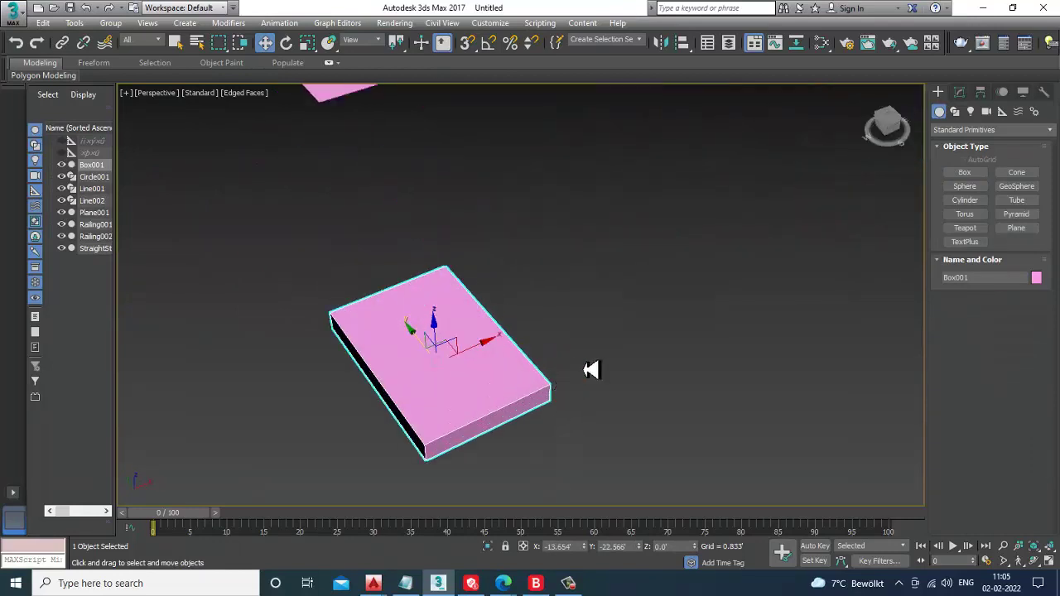
{"action": "scroll", "coordinate": [591, 370], "scroll_direction": "down", "scroll_amount": 1}
{"action": "scroll", "coordinate": [563, 297], "scroll_direction": "down", "scroll_amount": 4}
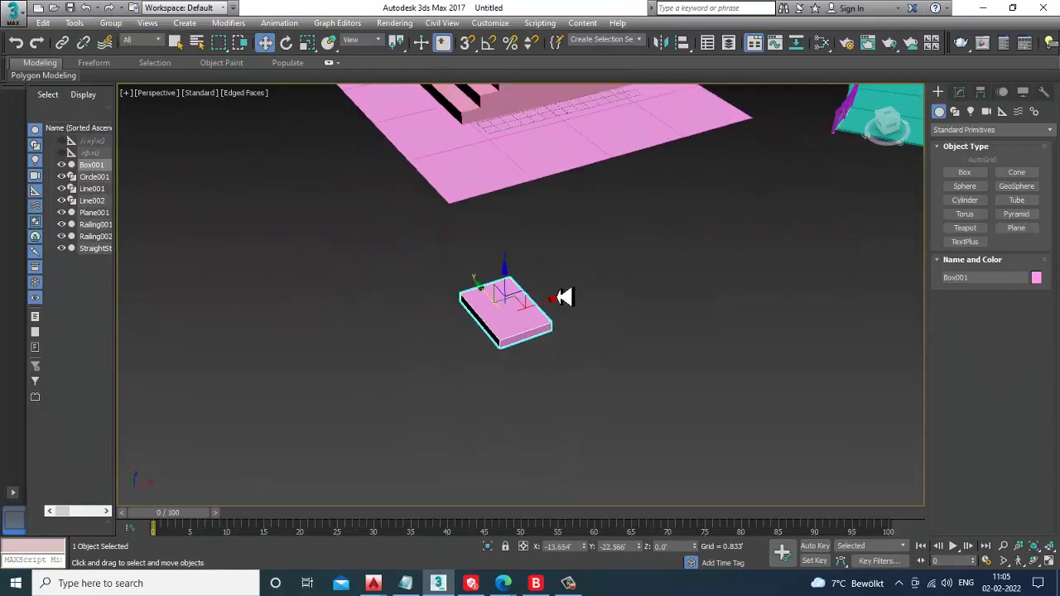
{"action": "left_click", "coordinate": [74, 23]}
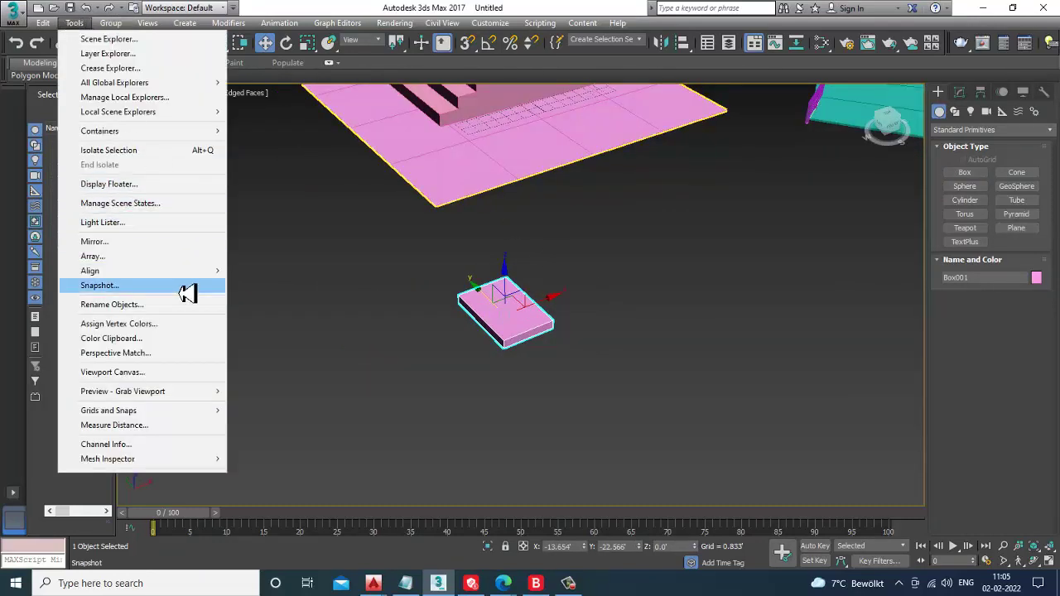
{"action": "left_click", "coordinate": [178, 257]}
{"action": "left_click_drag", "start_coordinate": [474, 182], "coordinate": [896, 131]}
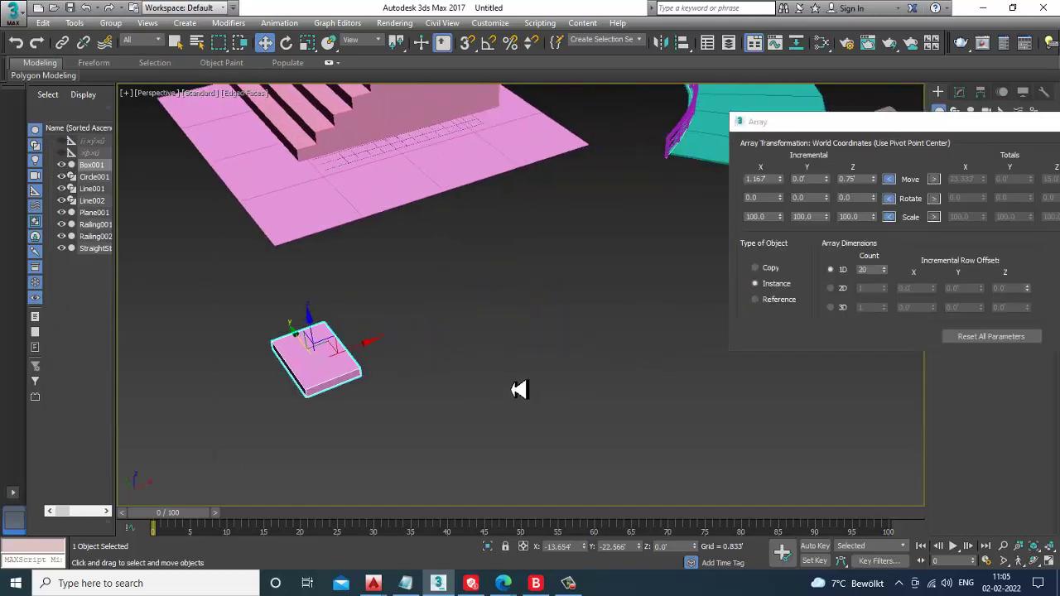
{"action": "left_click_drag", "start_coordinate": [857, 124], "coordinate": [698, 124]}
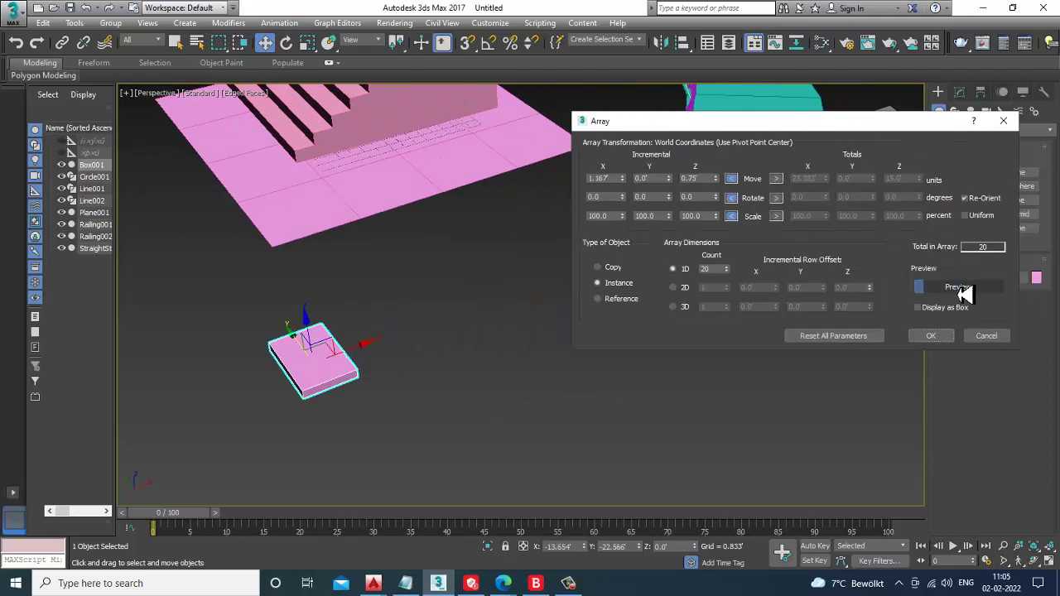
{"action": "left_click", "coordinate": [960, 290]}
{"action": "middle_click_drag", "start_coordinate": [556, 317], "coordinate": [504, 301], "text": "alt"}
{"action": "scroll", "coordinate": [496, 322], "scroll_direction": "down", "scroll_amount": 3}
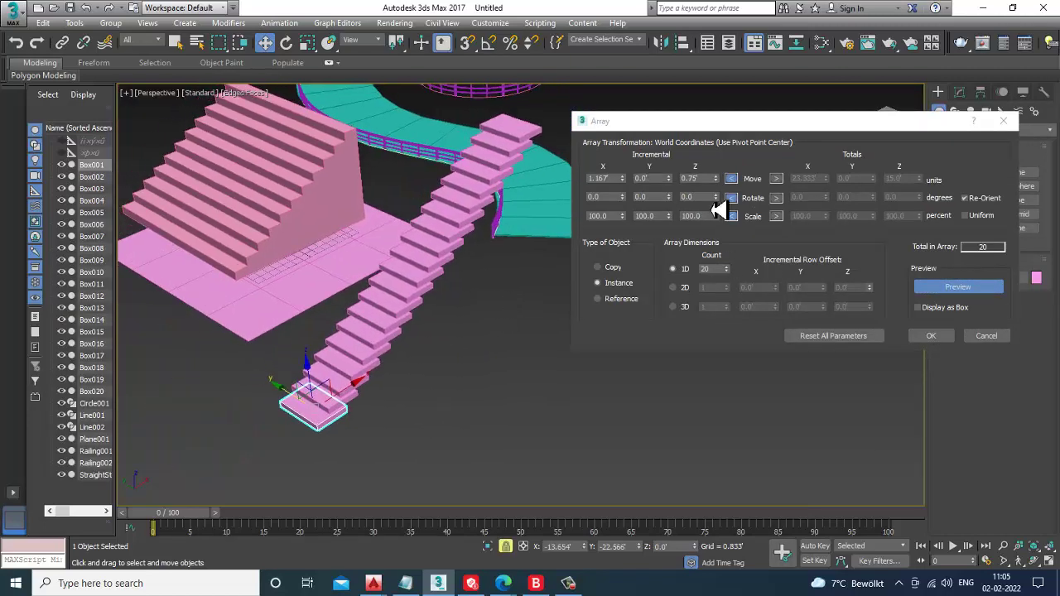
- Try a Y rotation increment of 4 degrees, reset it to 0, and set the Z rotation increment to 12 degrees
{"action": "left_click_drag", "start_coordinate": [674, 202], "coordinate": [673, 202]}
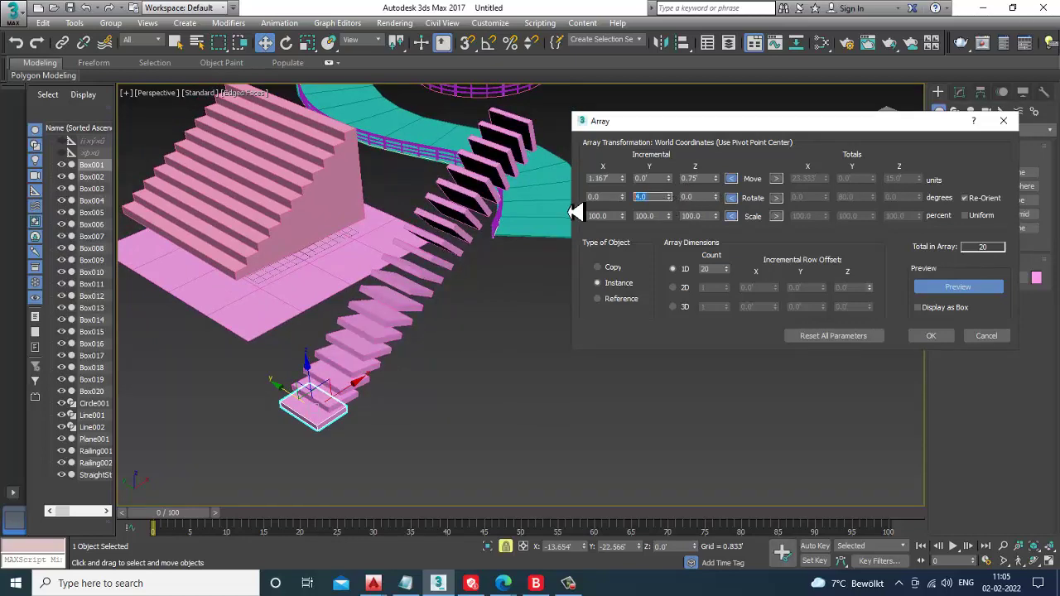
{"action": "type", "text": "0"}
{"action": "key", "text": "Tab"}
{"action": "left_click_drag", "start_coordinate": [717, 201], "coordinate": [720, 197]}
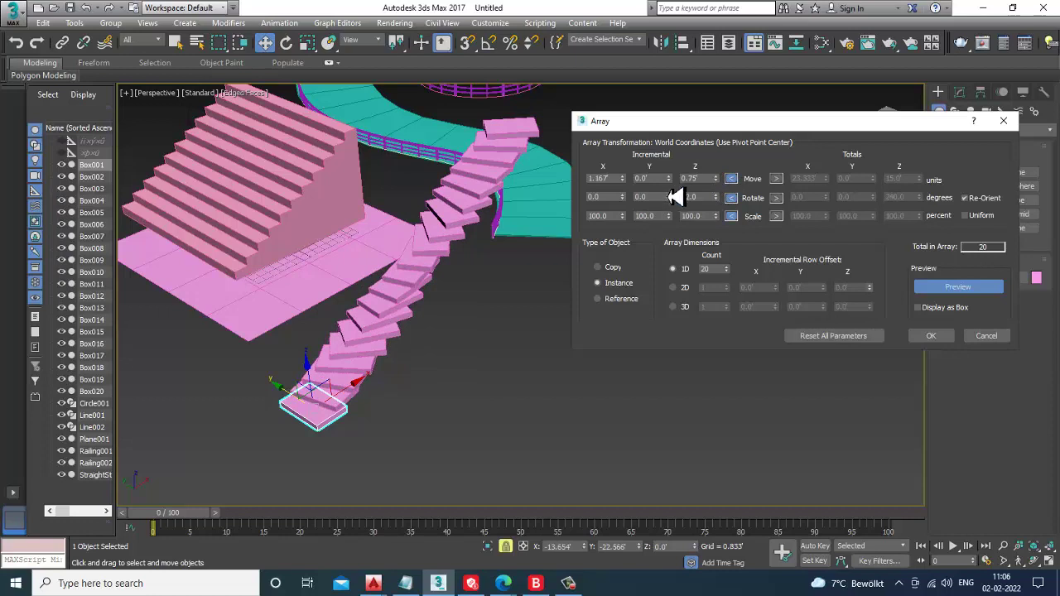
- Set the array's Y move increment to 0.25' and the Z rotation increment to 22 degrees for a spiralling staircase
{"action": "left_click_drag", "start_coordinate": [672, 187], "coordinate": [721, 201]}
{"action": "middle_click_drag", "start_coordinate": [466, 282], "coordinate": [475, 333], "text": "alt"}
{"action": "scroll", "coordinate": [408, 340], "scroll_direction": "up", "scroll_amount": 4}
{"action": "scroll", "coordinate": [408, 340], "scroll_direction": "down", "scroll_amount": 5}
{"action": "middle_click_drag", "start_coordinate": [469, 373], "coordinate": [676, 253], "text": "alt"}
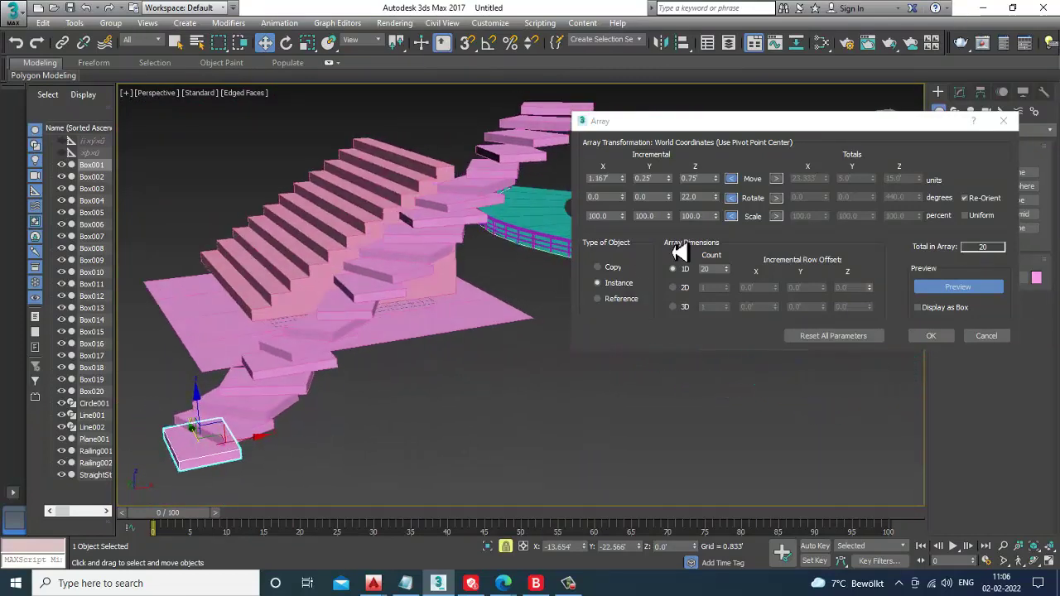
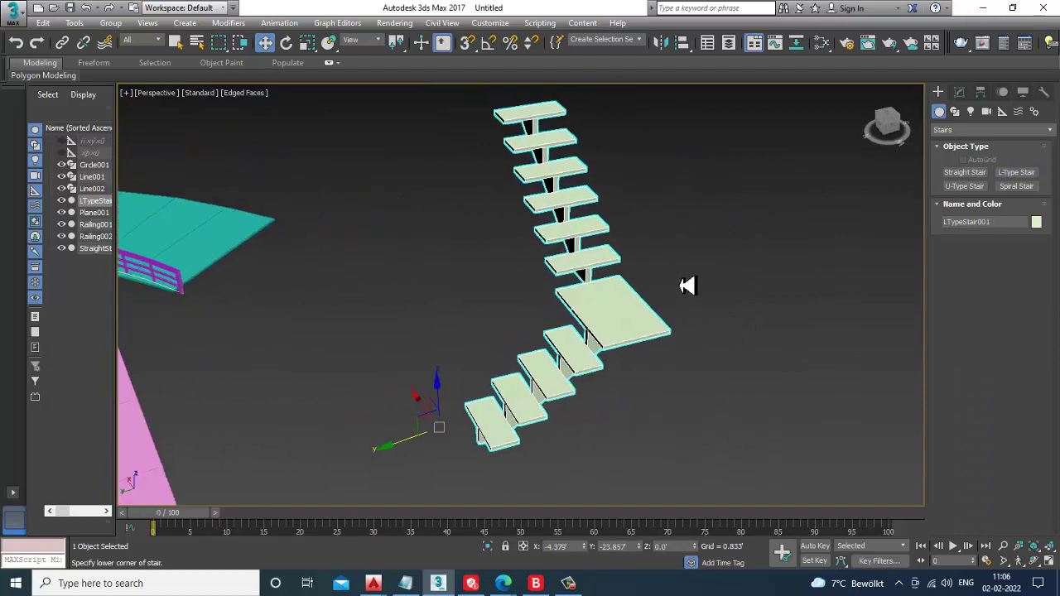
- Try the Closed and Box types on the L-type stair and return it to the Open type
{"action": "left_click", "coordinate": [959, 92]}
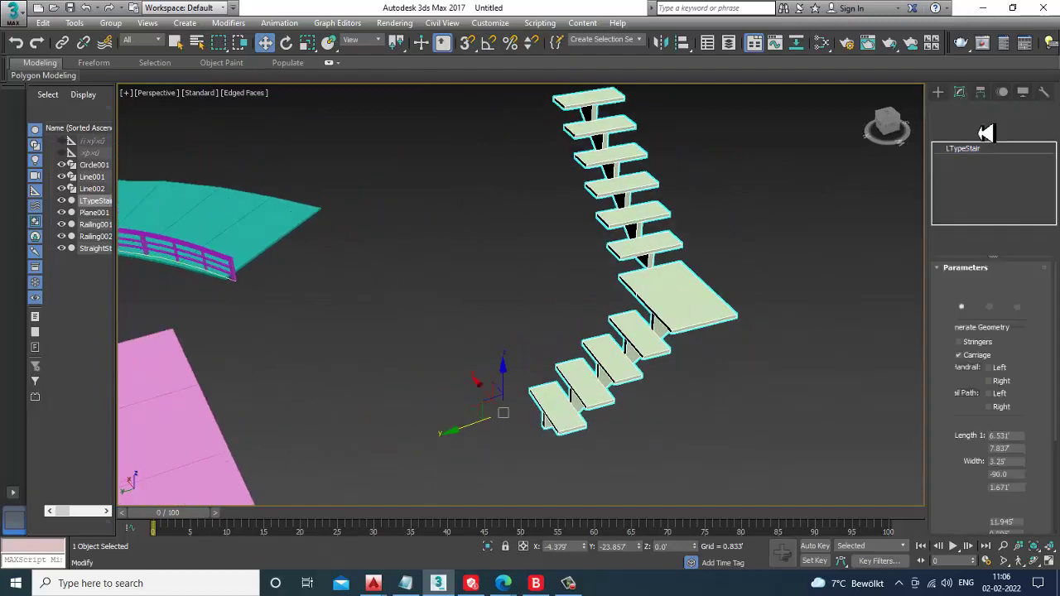
{"action": "left_click", "coordinate": [994, 308]}
{"action": "left_click", "coordinate": [1017, 307]}
{"action": "left_click", "coordinate": [962, 307]}
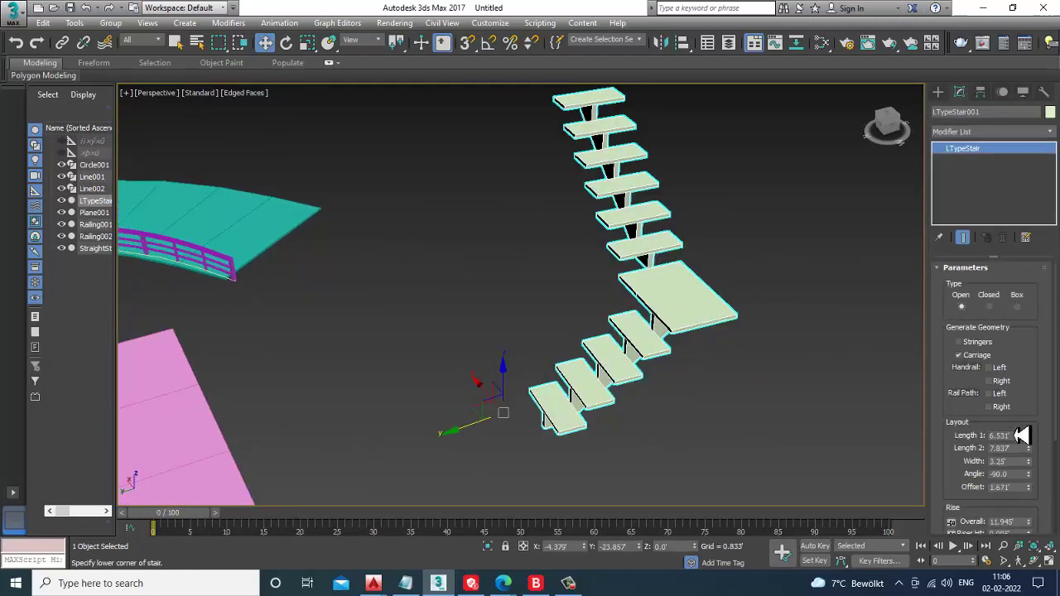
- Toggle the L-type stair's left handrail and left rail path on and off again
{"action": "left_click", "coordinate": [992, 368]}
{"action": "left_click", "coordinate": [992, 368]}
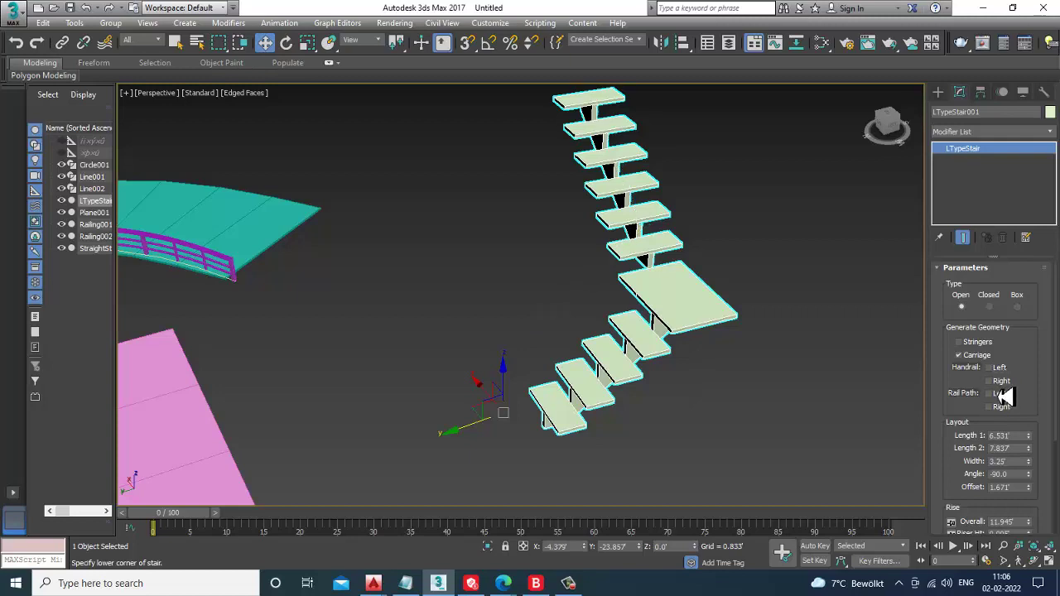
{"action": "left_click", "coordinate": [999, 392]}
{"action": "left_click", "coordinate": [1003, 394]}
{"action": "left_click", "coordinate": [1002, 394]}
- Set the L-type stair's layout to Length 1 11.886', Length 2 10.58' and Width 8.807'
{"action": "scroll", "coordinate": [1050, 412], "scroll_direction": "down", "scroll_amount": 2}
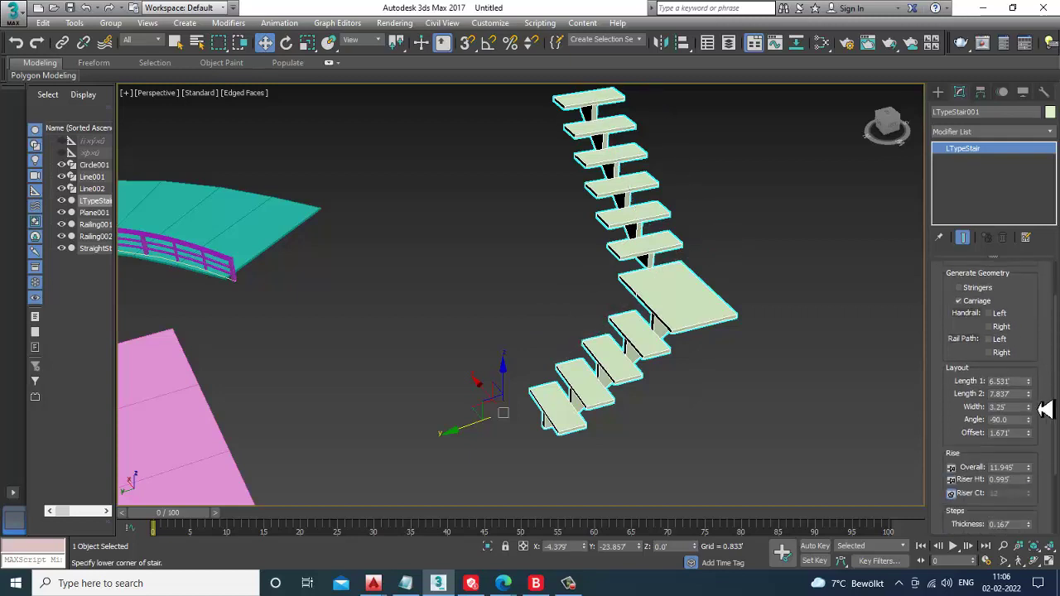
{"action": "left_click_drag", "start_coordinate": [1028, 381], "coordinate": [1022, 343]}
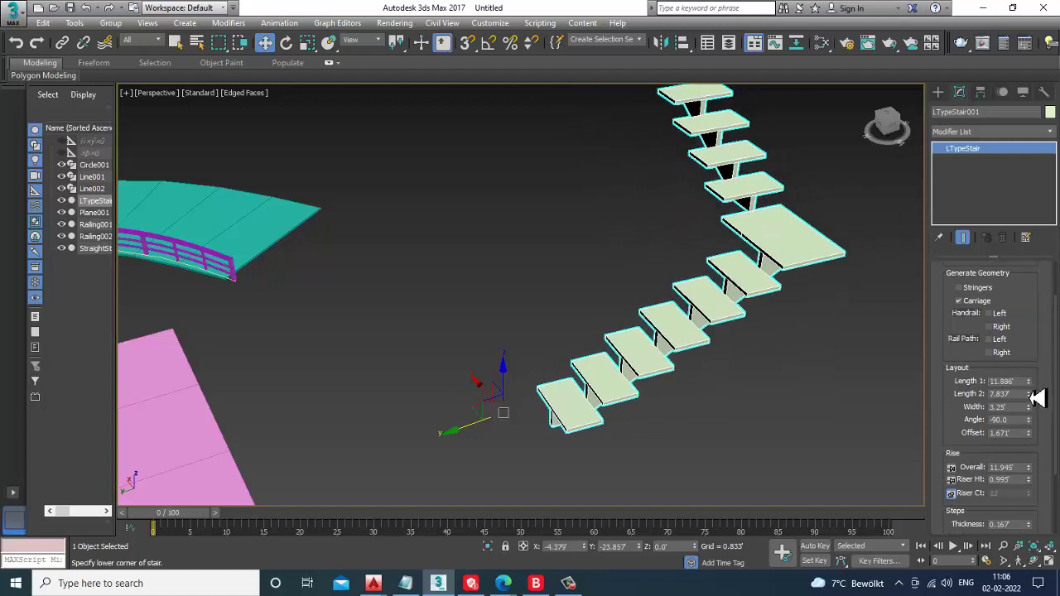
{"action": "left_click_drag", "start_coordinate": [1028, 394], "coordinate": [1024, 359]}
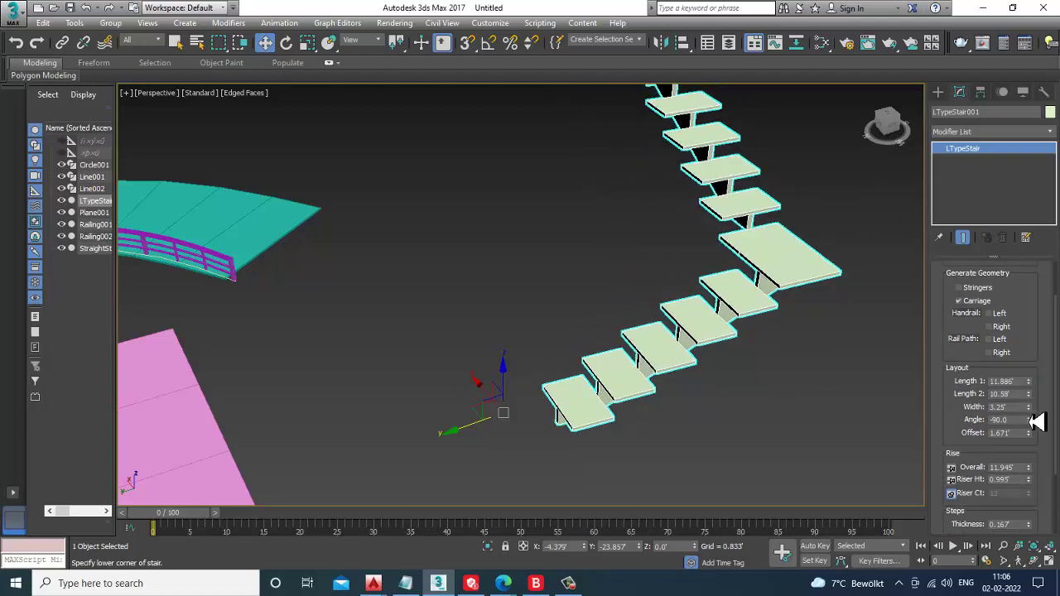
{"action": "left_click_drag", "start_coordinate": [1029, 407], "coordinate": [1012, 304]}
- Set the L-type stair's overall rise to 14.453' and its step thickness to 0.297'
{"action": "middle_click_drag", "start_coordinate": [848, 329], "coordinate": [801, 309], "text": "alt"}
{"action": "mouse_move", "coordinate": [1037, 480]}
{"action": "left_mouse_down"}
{"action": "mouse_move", "coordinate": [1034, 456]}
{"action": "mouse_move", "coordinate": [1035, 466]}
{"action": "left_mouse_up"}
{"action": "left_click_drag", "start_coordinate": [1035, 370], "coordinate": [1034, 294]}
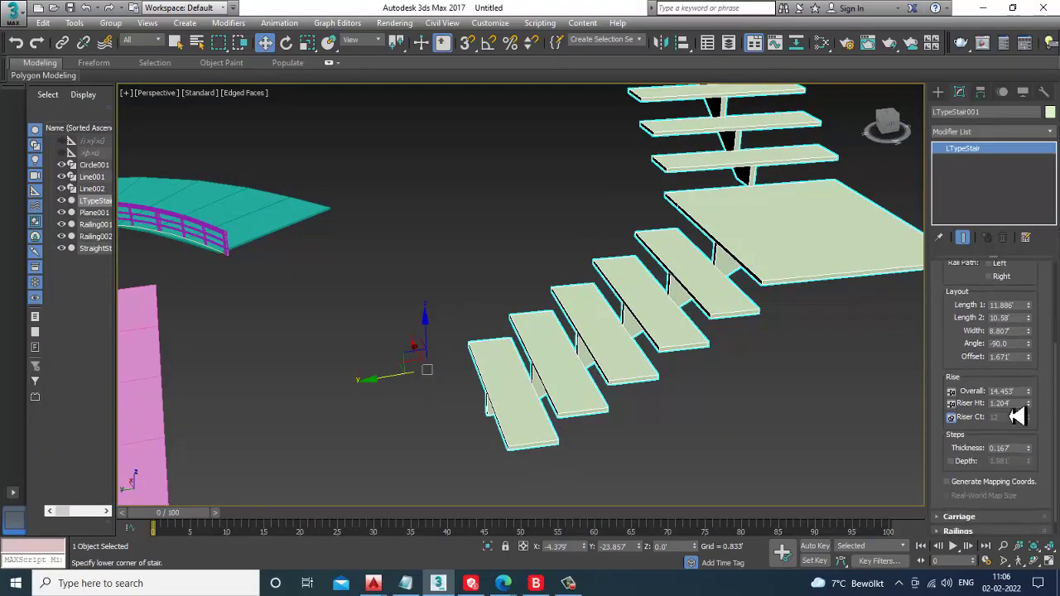
{"action": "left_click_drag", "start_coordinate": [1029, 449], "coordinate": [1018, 406]}
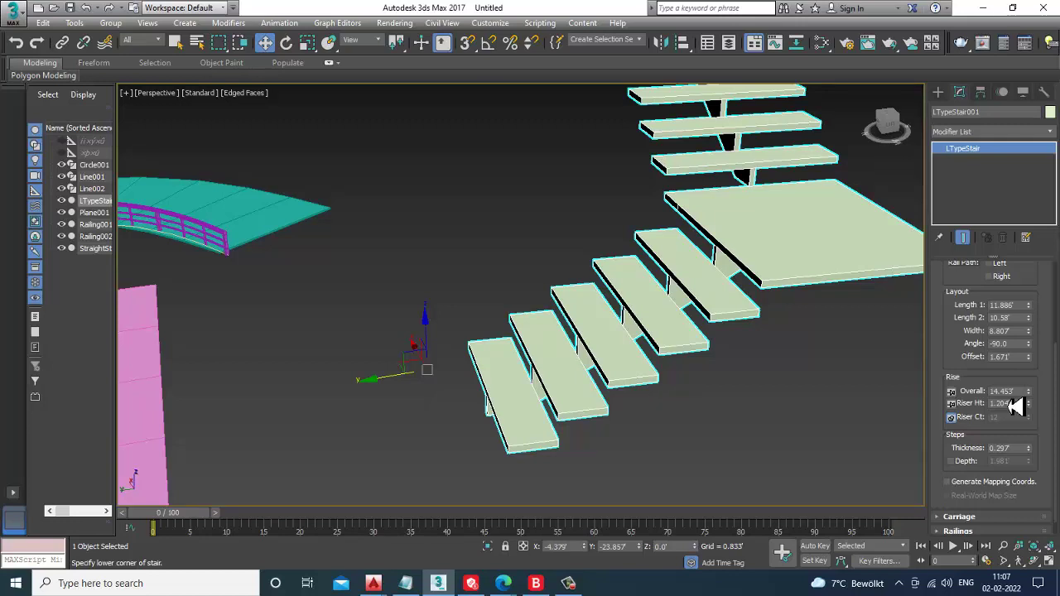
- Set the L-type stair's carriage depth to 2.753' and the carriage count to 3
{"action": "scroll", "coordinate": [757, 365], "scroll_direction": "down", "scroll_amount": 2}
{"action": "middle_click_drag", "start_coordinate": [758, 365], "coordinate": [736, 385]}
{"action": "left_click_drag", "start_coordinate": [959, 465], "coordinate": [952, 381]}
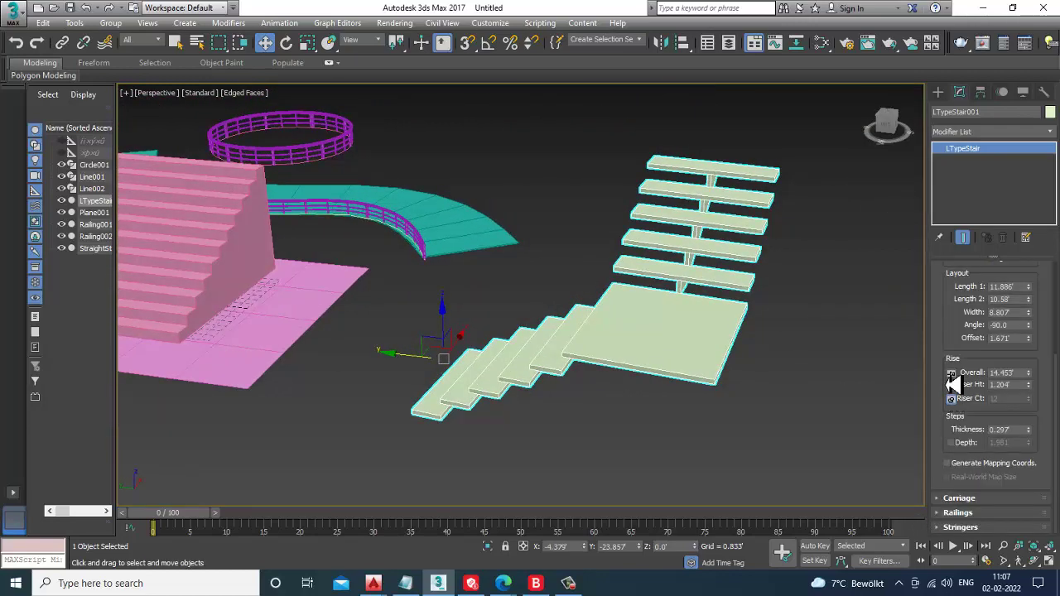
{"action": "left_click", "coordinate": [961, 498]}
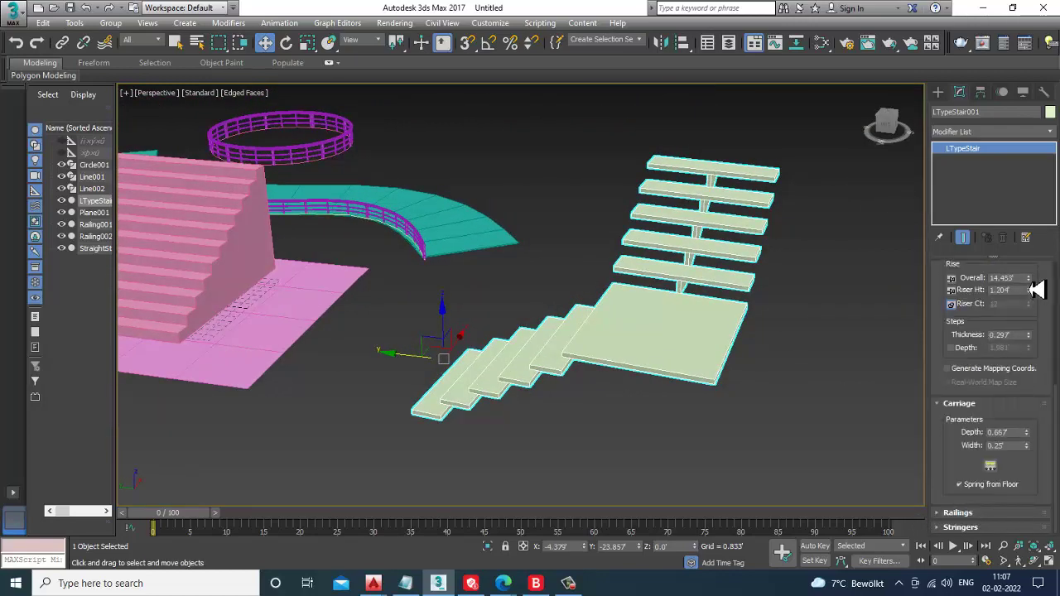
{"action": "mouse_move", "coordinate": [1026, 432]}
{"action": "left_mouse_down"}
{"action": "mouse_move", "coordinate": [1001, 118]}
{"action": "mouse_move", "coordinate": [1035, 447]}
{"action": "left_mouse_up"}
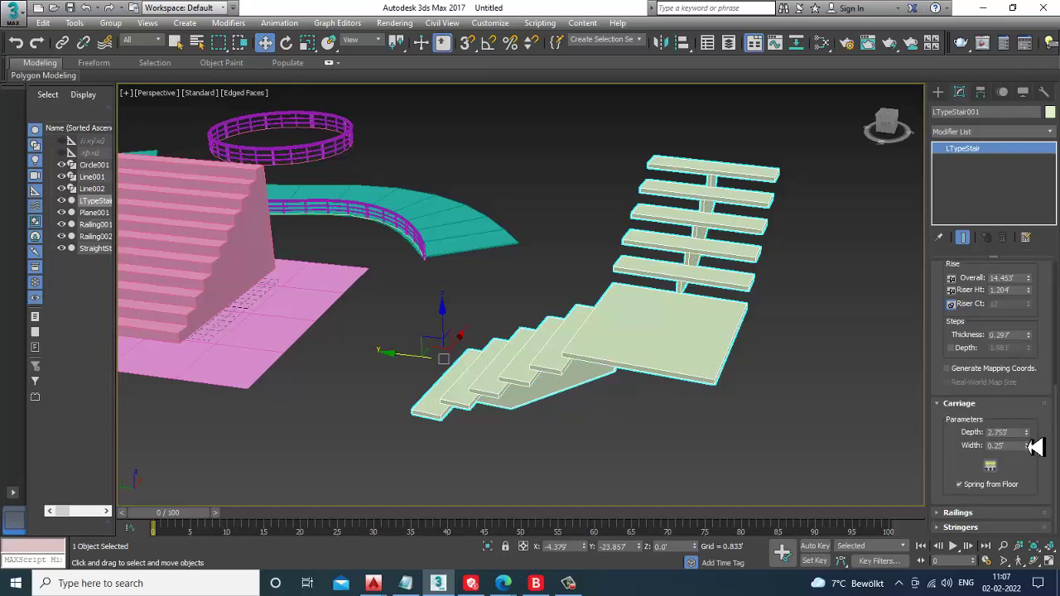
{"action": "left_click", "coordinate": [991, 464]}
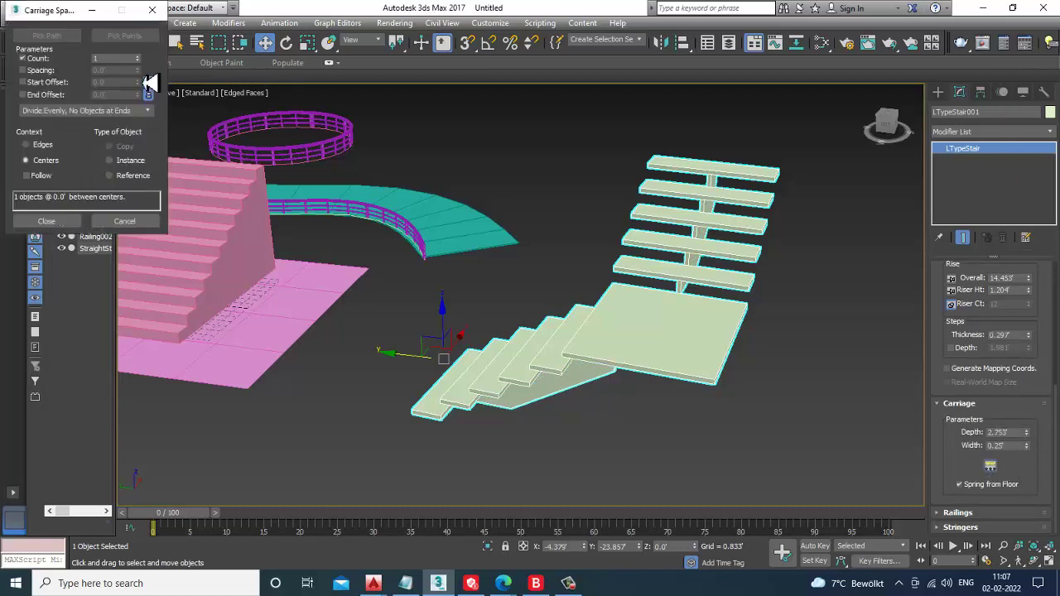
{"action": "left_click", "coordinate": [138, 60]}
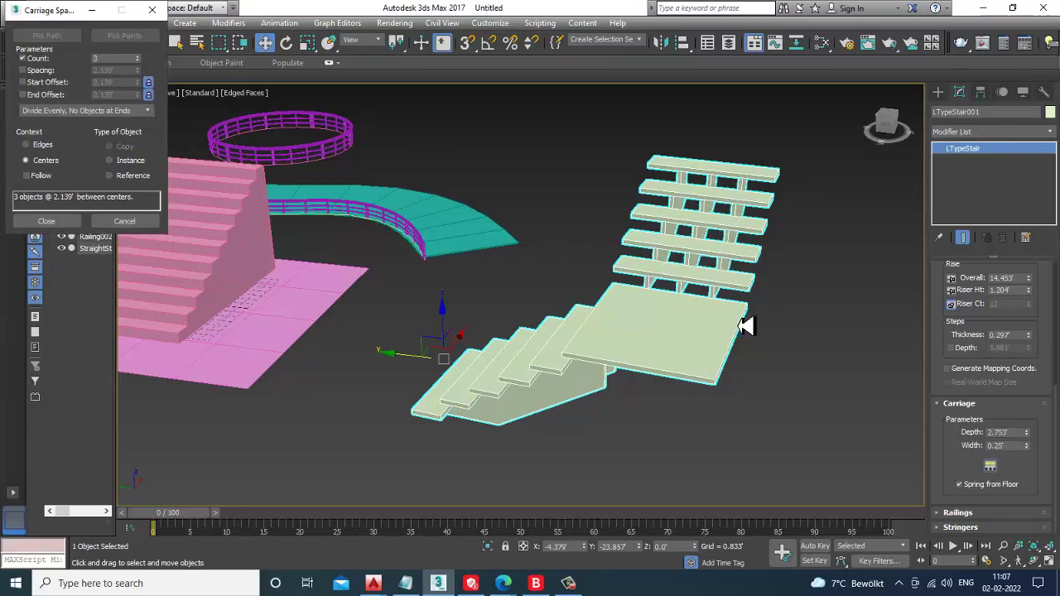
{"action": "left_click", "coordinate": [46, 220]}
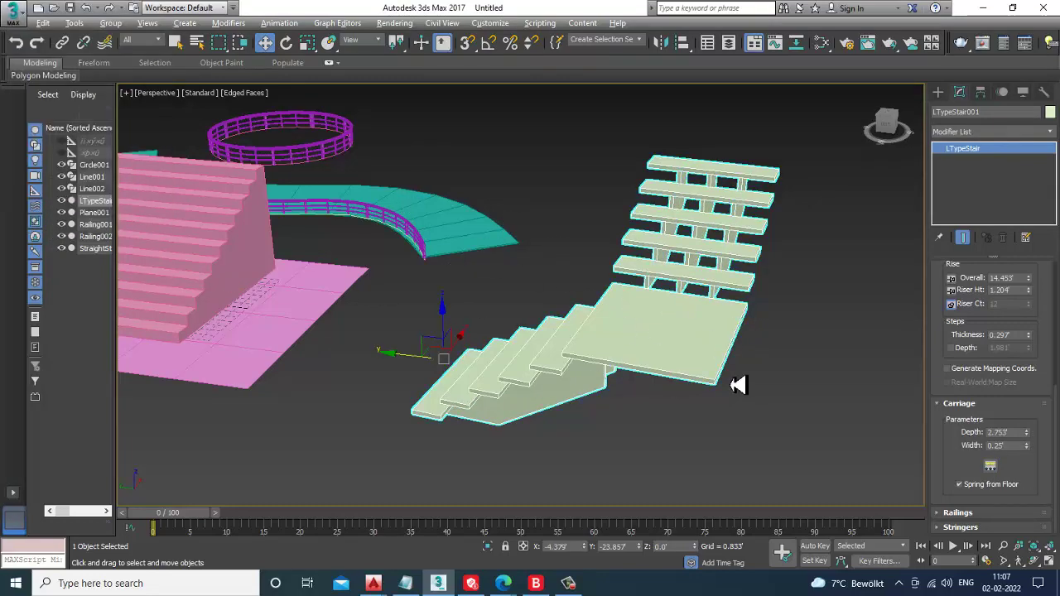
- Add left and right handrails to the L-type stair and set the railing height to 3.43'
{"action": "middle_click_drag", "start_coordinate": [734, 378], "coordinate": [762, 406], "text": "alt"}
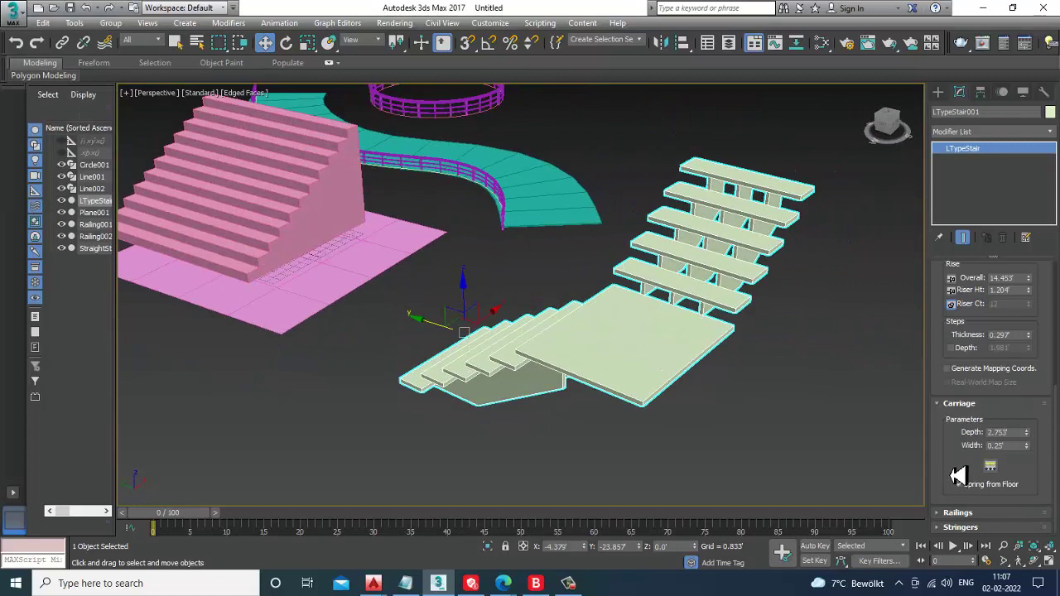
{"action": "left_click", "coordinate": [958, 514]}
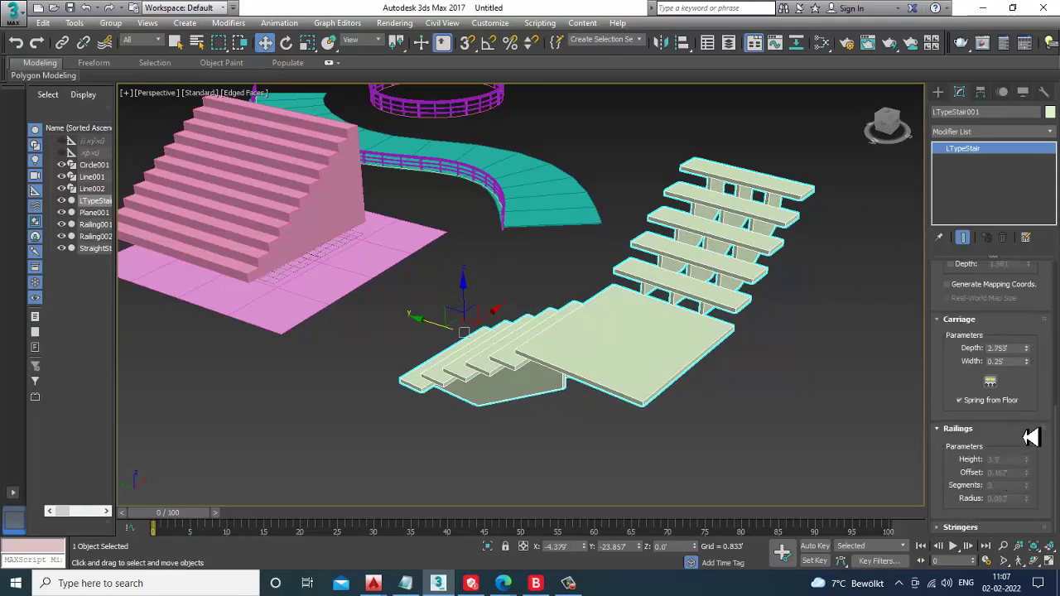
{"action": "scroll", "coordinate": [961, 344], "scroll_direction": "up", "scroll_amount": 5}
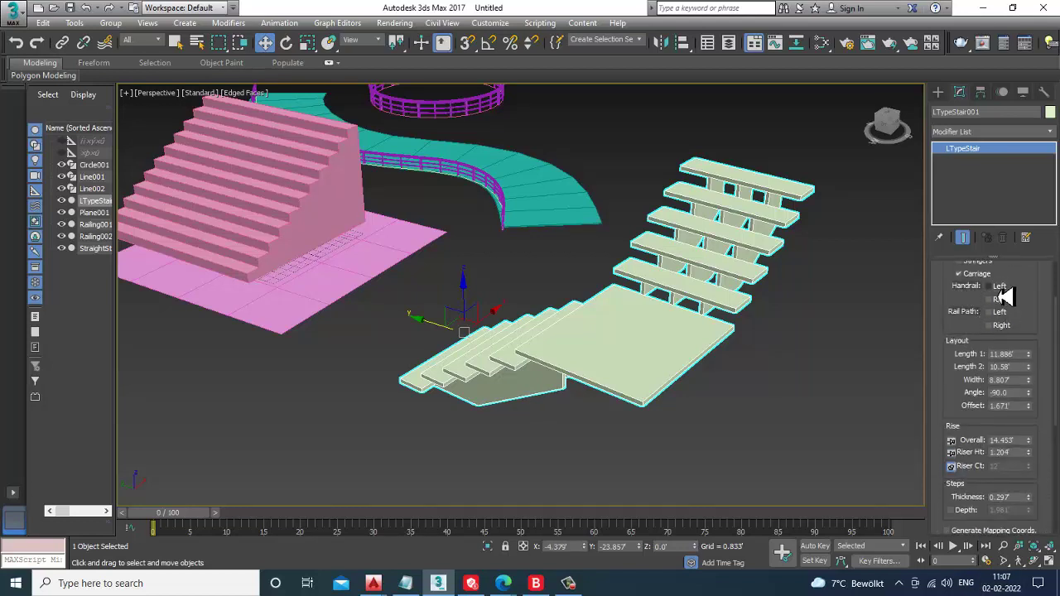
{"action": "left_click", "coordinate": [998, 286]}
{"action": "left_click", "coordinate": [998, 299]}
{"action": "left_click_drag", "start_coordinate": [959, 500], "coordinate": [961, 225]}
{"action": "left_click_drag", "start_coordinate": [1027, 462], "coordinate": [1045, 501]}
{"action": "left_click", "coordinate": [1027, 470]}
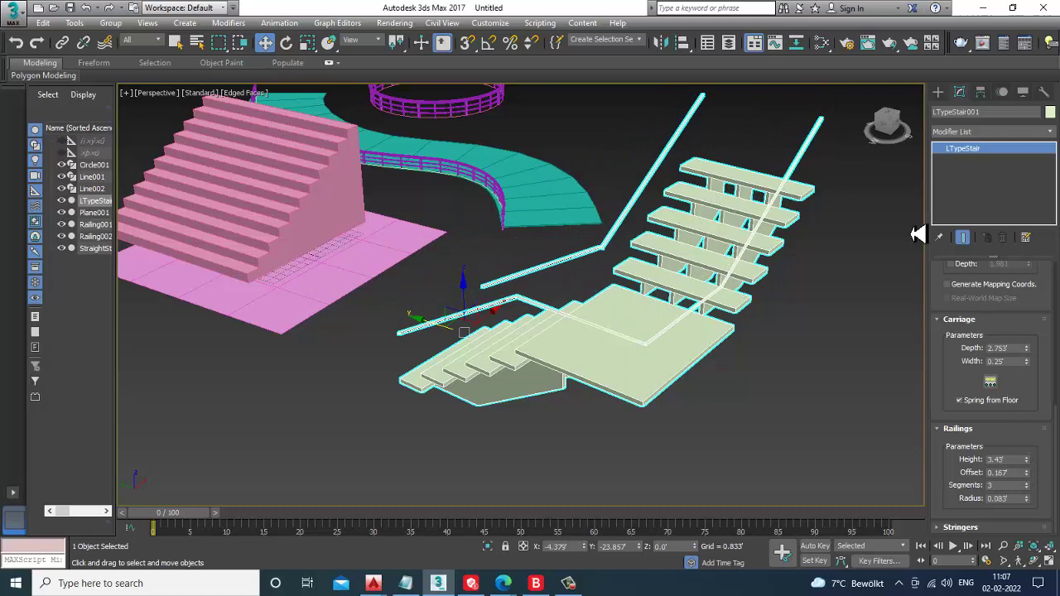
- Create a counter-clockwise Spiral Stair in front of the plane with a radius of about 9.8' and a rise of about 23.4'
{"action": "left_click", "coordinate": [938, 92]}
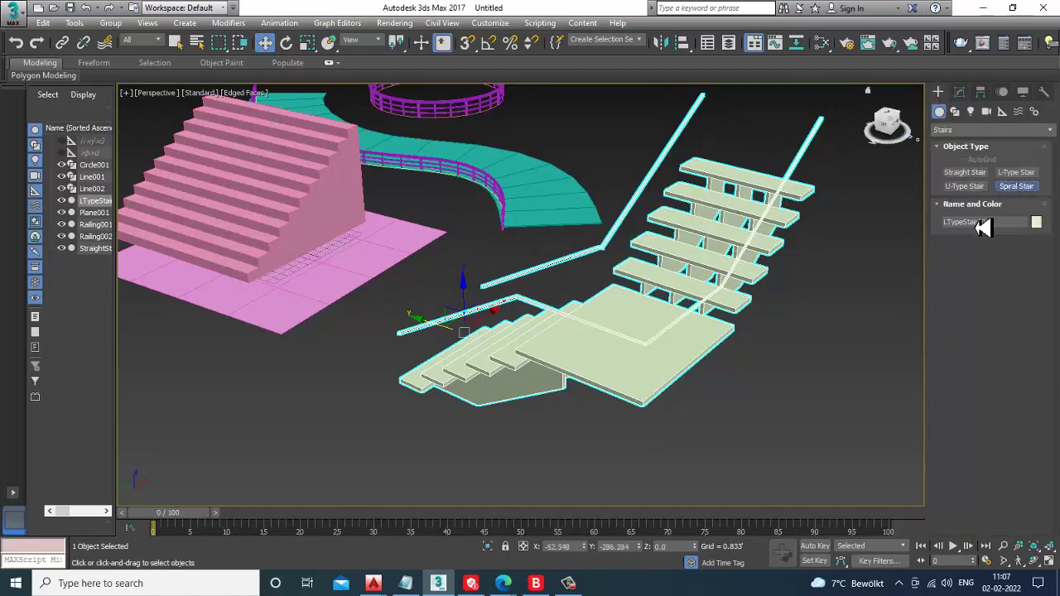
{"action": "left_click", "coordinate": [1016, 185]}
{"action": "left_click_drag", "start_coordinate": [298, 409], "coordinate": [369, 483]}
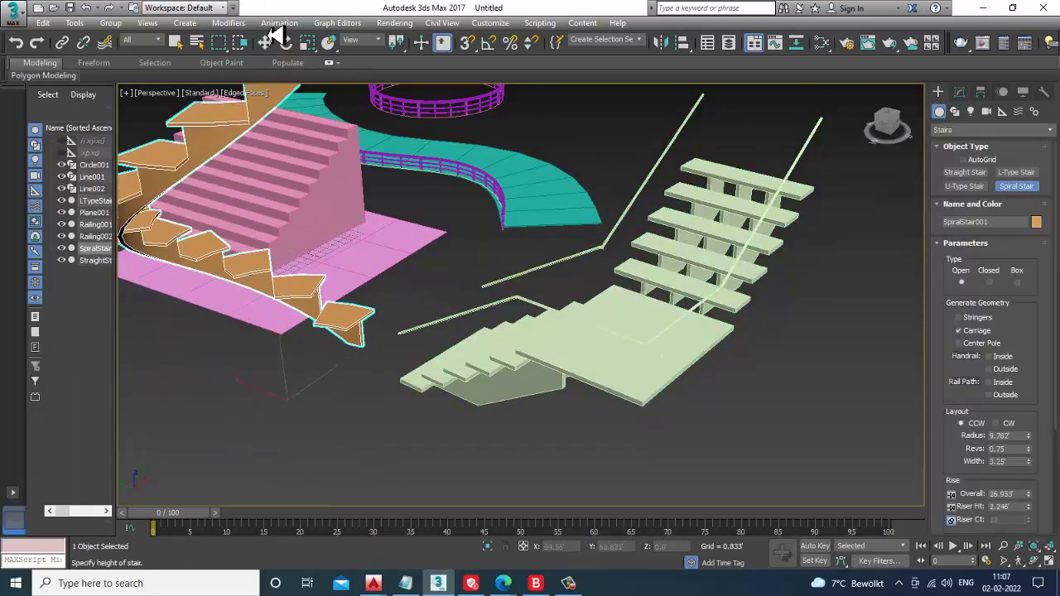
{"action": "left_click", "coordinate": [257, 104]}
{"action": "middle_click_drag", "start_coordinate": [257, 103], "coordinate": [576, 322], "text": "alt"}
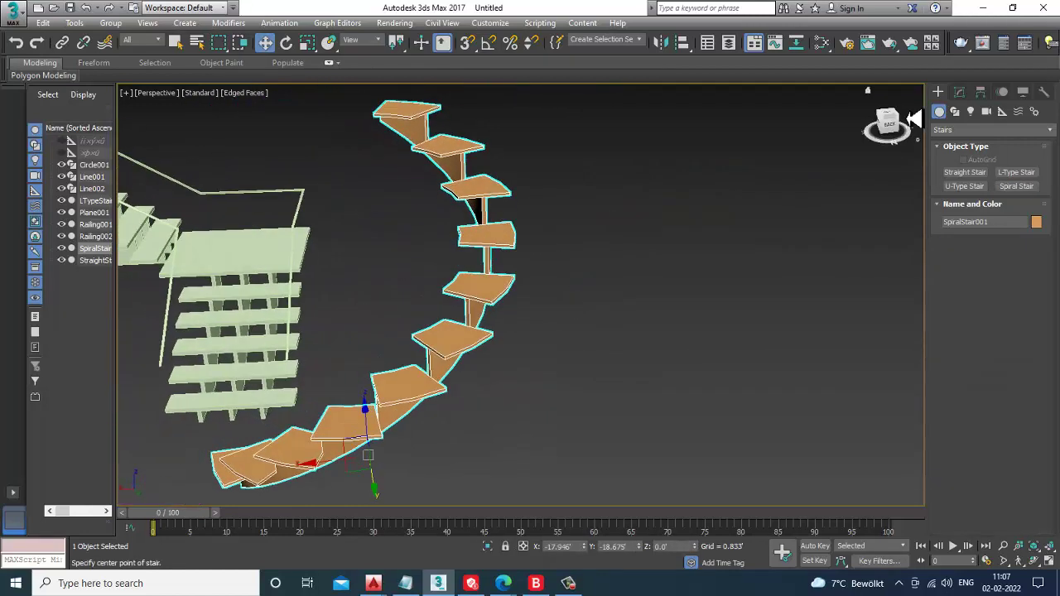
- Try the spiral stair's CW direction, return to CCW, and set its radius to 10.467', Revs to 1.54 and width to 4.453'
{"action": "left_click", "coordinate": [963, 94]}
{"action": "middle_click_drag", "start_coordinate": [713, 288], "coordinate": [778, 320], "text": "alt"}
{"action": "left_click", "coordinate": [1004, 278]}
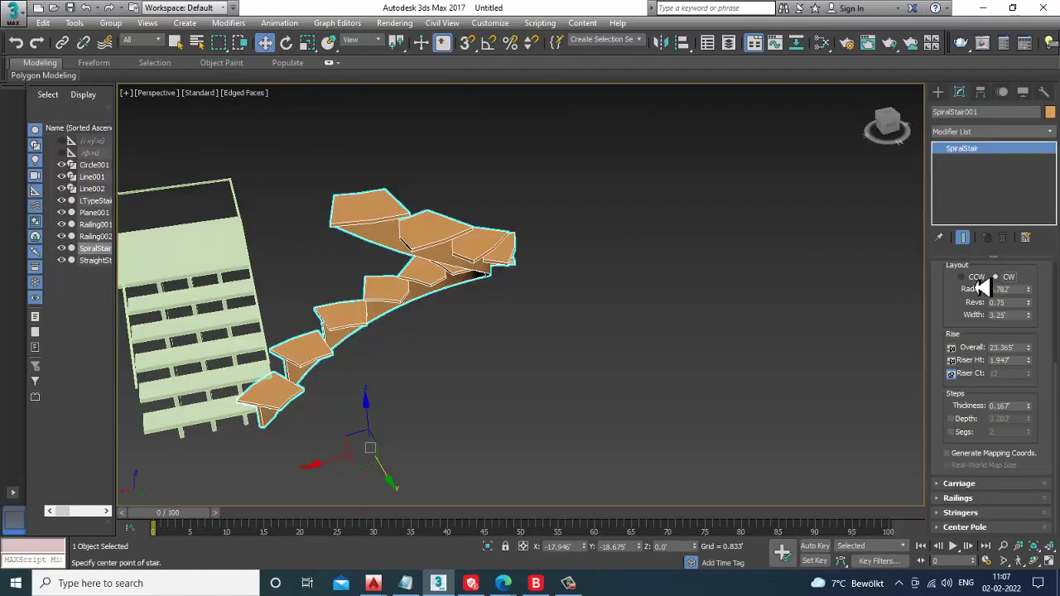
{"action": "left_click", "coordinate": [969, 280]}
{"action": "left_click_drag", "start_coordinate": [1029, 293], "coordinate": [1038, 345]}
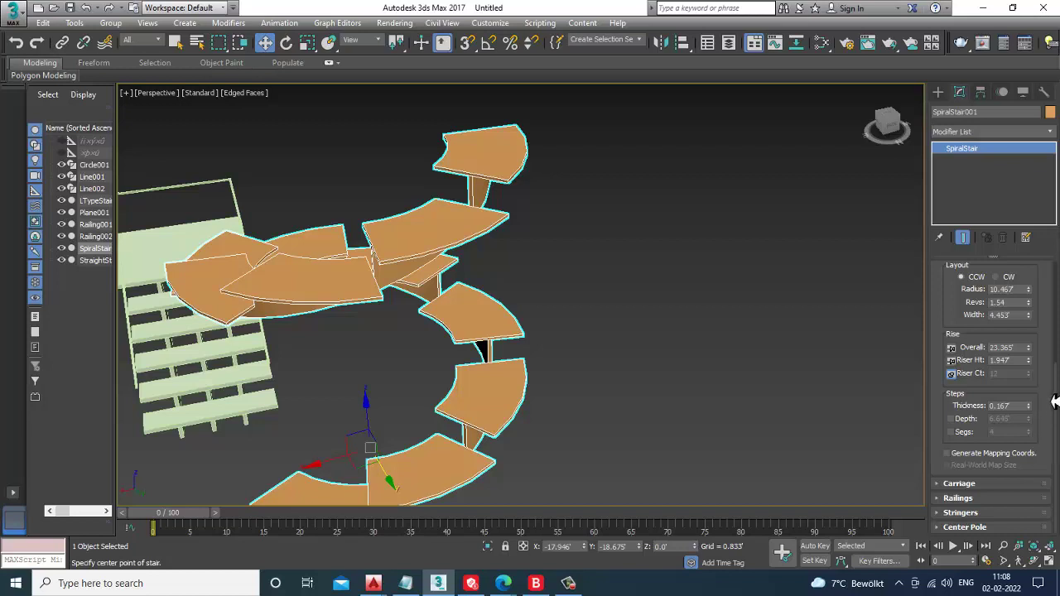
- Delete the orange spiral stair from the scene
{"action": "scroll", "coordinate": [625, 349], "scroll_direction": "down", "scroll_amount": 5}
{"action": "middle_click_drag", "start_coordinate": [592, 351], "coordinate": [718, 346]}
{"action": "key", "text": "Delete"}
- Create a U-Type Stair beside the L-type stair with lengths of about 9.95', width 3.25', offset 5.96' and rise of about 13.07'
{"action": "scroll", "coordinate": [672, 333], "scroll_direction": "up", "scroll_amount": 4}
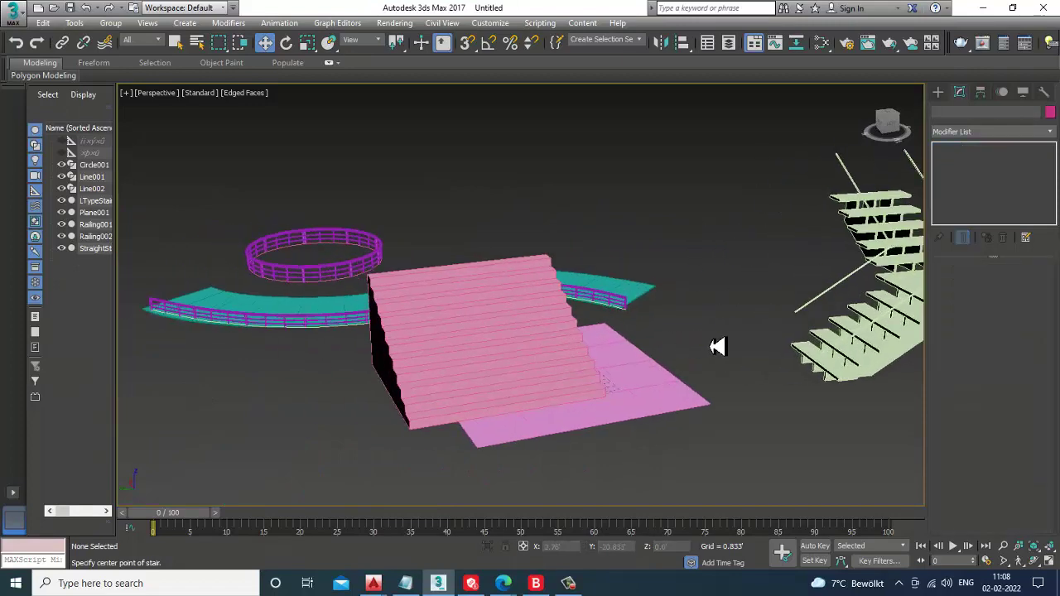
{"action": "left_click", "coordinate": [420, 341]}
{"action": "left_click", "coordinate": [938, 92]}
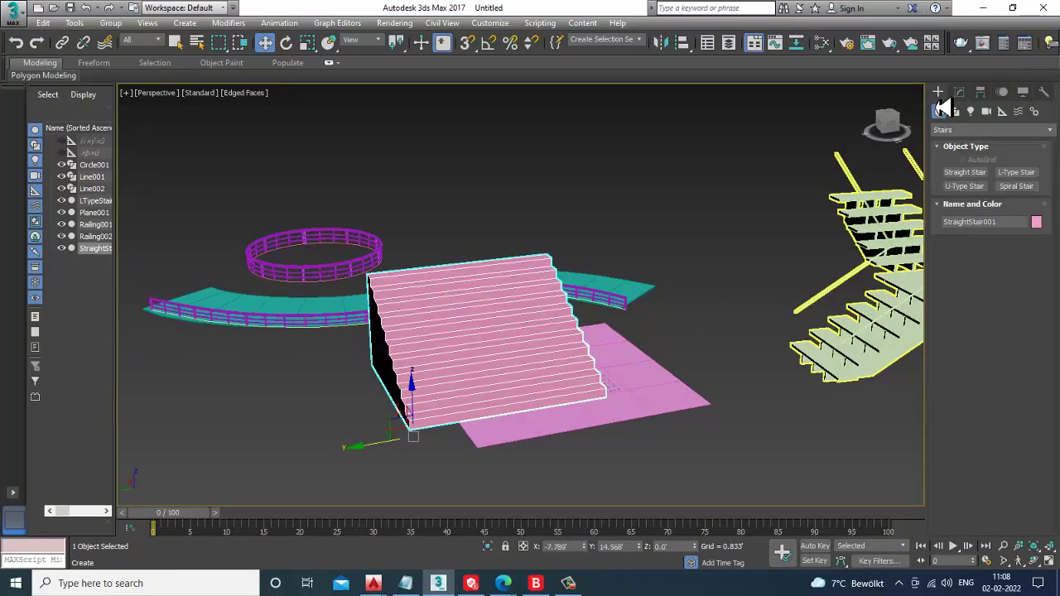
{"action": "left_click", "coordinate": [964, 185]}
{"action": "middle_click_drag", "start_coordinate": [769, 343], "coordinate": [472, 370], "text": "alt"}
{"action": "left_click_drag", "start_coordinate": [568, 459], "coordinate": [659, 514]}
{"action": "left_click", "coordinate": [766, 455]}
{"action": "left_click", "coordinate": [740, 301]}
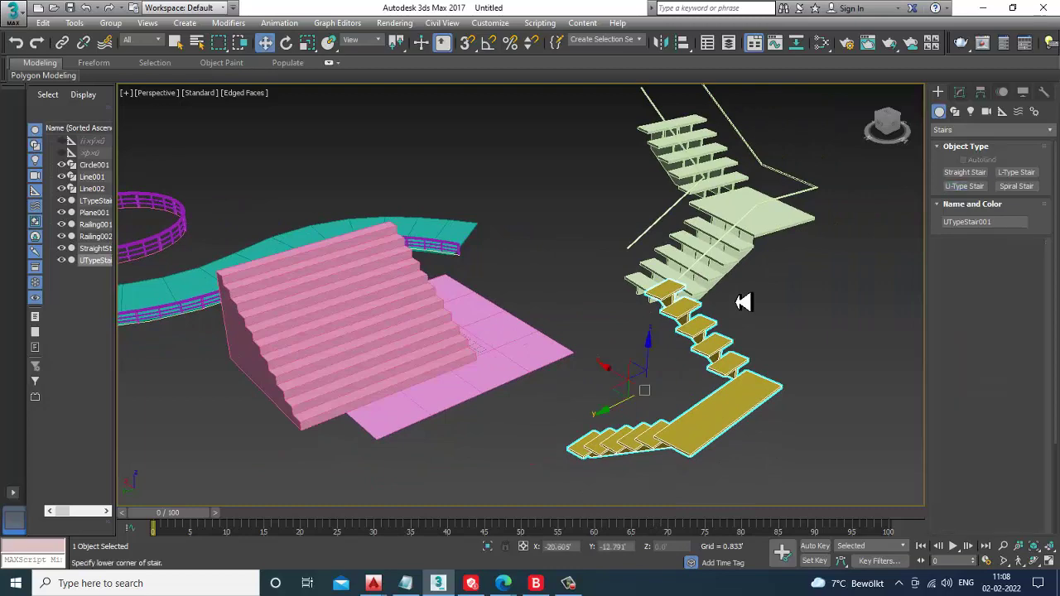
{"action": "middle_click_drag", "start_coordinate": [740, 301], "coordinate": [700, 283], "text": "alt"}
- Try the U-type stair's Closed and Box types, return to Open, and add left and right handrails
{"action": "left_click", "coordinate": [959, 92]}
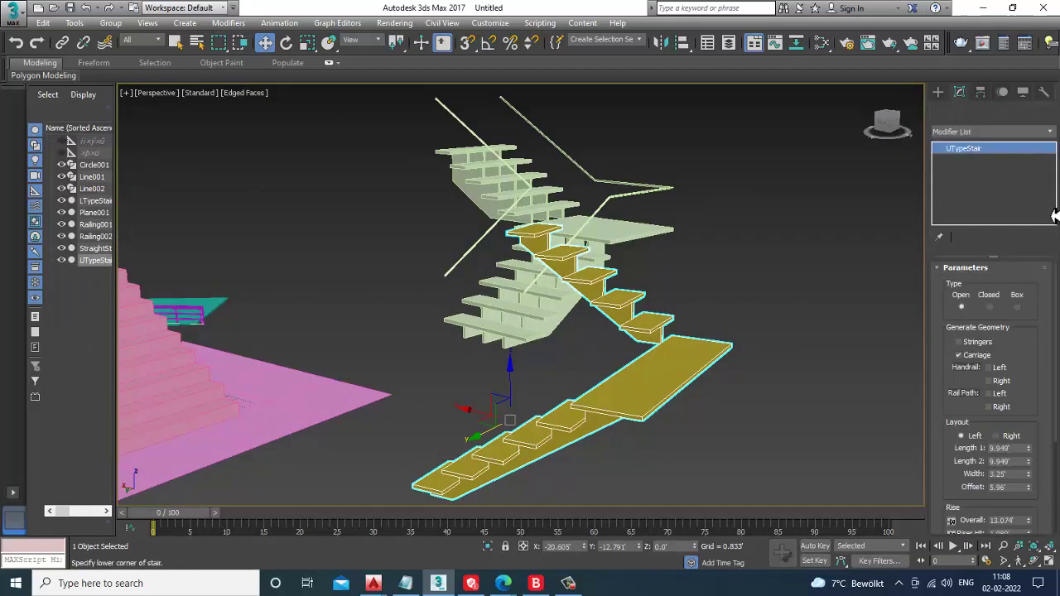
{"action": "left_click", "coordinate": [989, 307]}
{"action": "left_click", "coordinate": [1016, 308]}
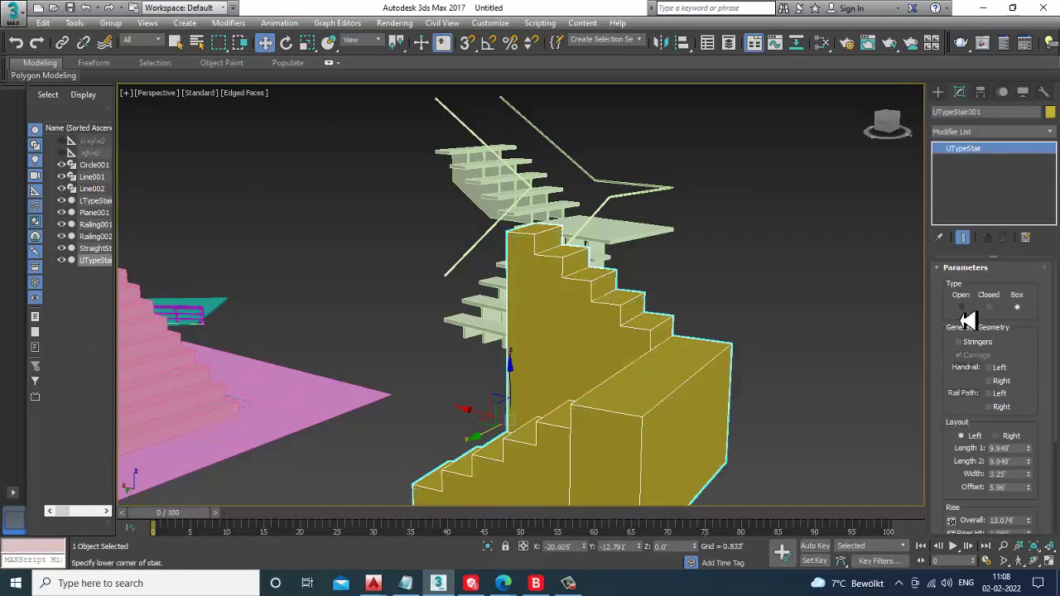
{"action": "left_click", "coordinate": [961, 308]}
{"action": "left_click", "coordinate": [1001, 380]}
{"action": "left_click", "coordinate": [1000, 367]}
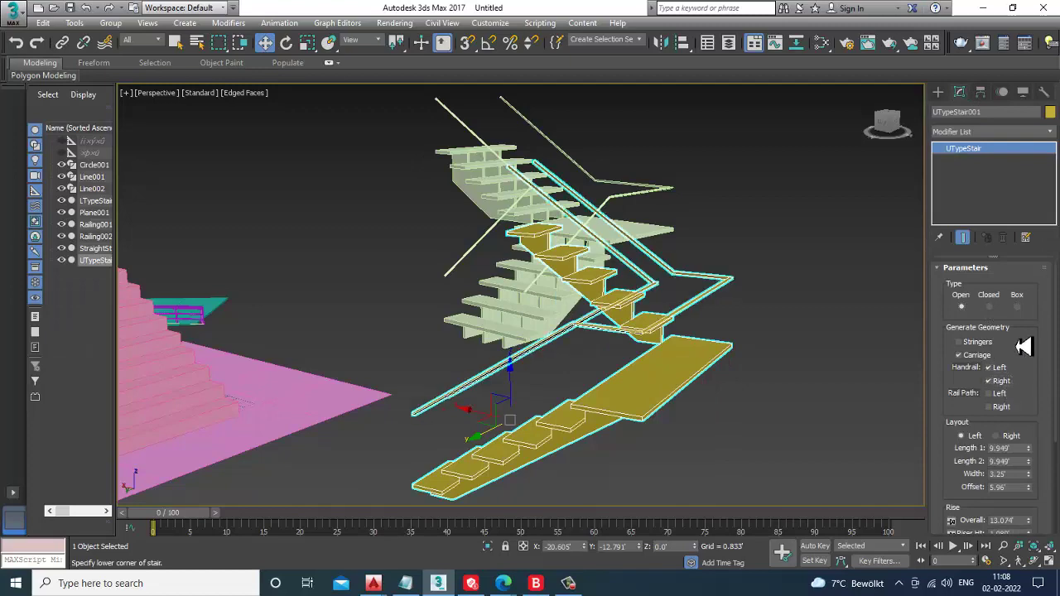
- Try the U-type stair's Box type with its handrails, and set the type to Closed
{"action": "left_click", "coordinate": [1017, 306]}
{"action": "middle_click_drag", "start_coordinate": [657, 367], "coordinate": [929, 320], "text": "alt"}
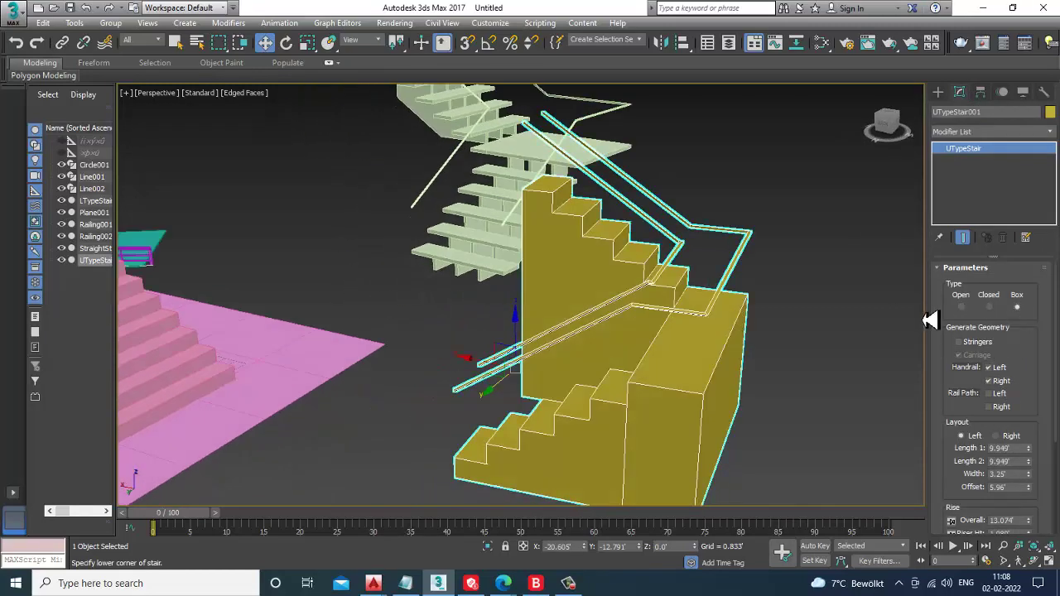
{"action": "left_click", "coordinate": [990, 308]}
{"action": "middle_click_drag", "start_coordinate": [733, 377], "coordinate": [553, 366], "text": "alt"}
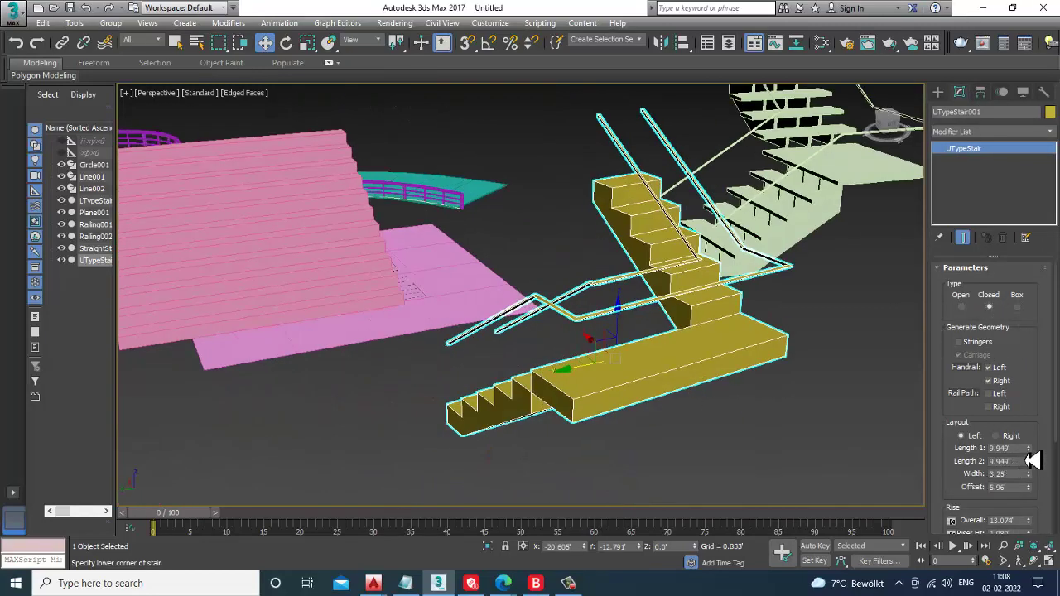
- Try a different second flight length on the U-type stair, cancel it, and set the stair width to 7.442'
{"action": "left_click_drag", "start_coordinate": [1032, 460], "coordinate": [1028, 416]}
{"action": "right_click", "coordinate": [1028, 418]}
{"action": "left_click_drag", "start_coordinate": [1029, 476], "coordinate": [1035, 404]}
{"action": "middle_click_drag", "start_coordinate": [580, 355], "coordinate": [658, 290], "text": "alt"}
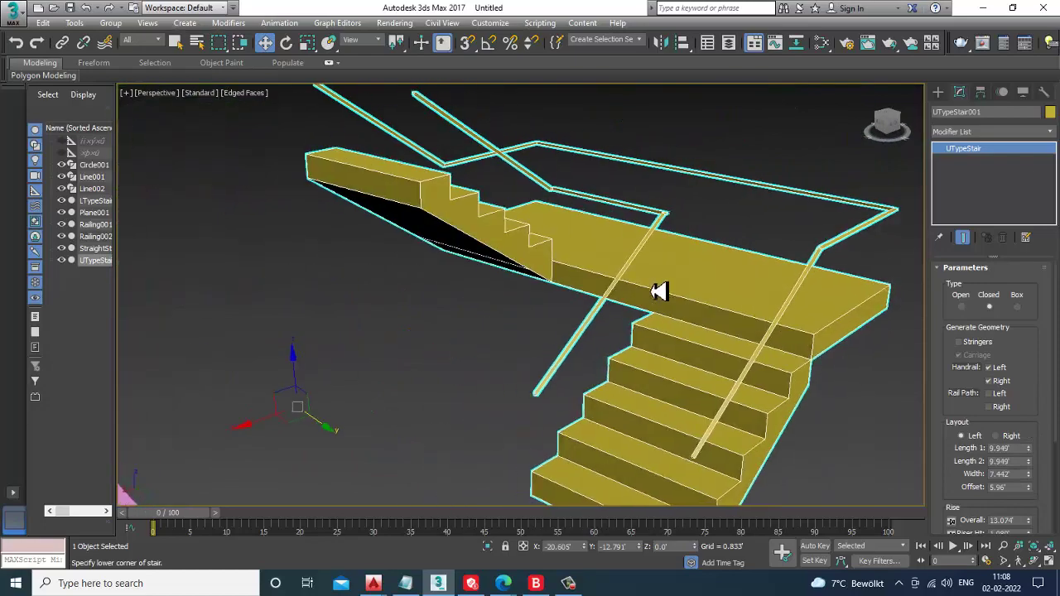
{"action": "middle_click_drag", "start_coordinate": [798, 349], "coordinate": [750, 308]}
{"action": "middle_click_drag", "start_coordinate": [750, 308], "coordinate": [717, 356], "text": "alt"}
{"action": "scroll", "coordinate": [718, 357], "scroll_direction": "down", "scroll_amount": 3}
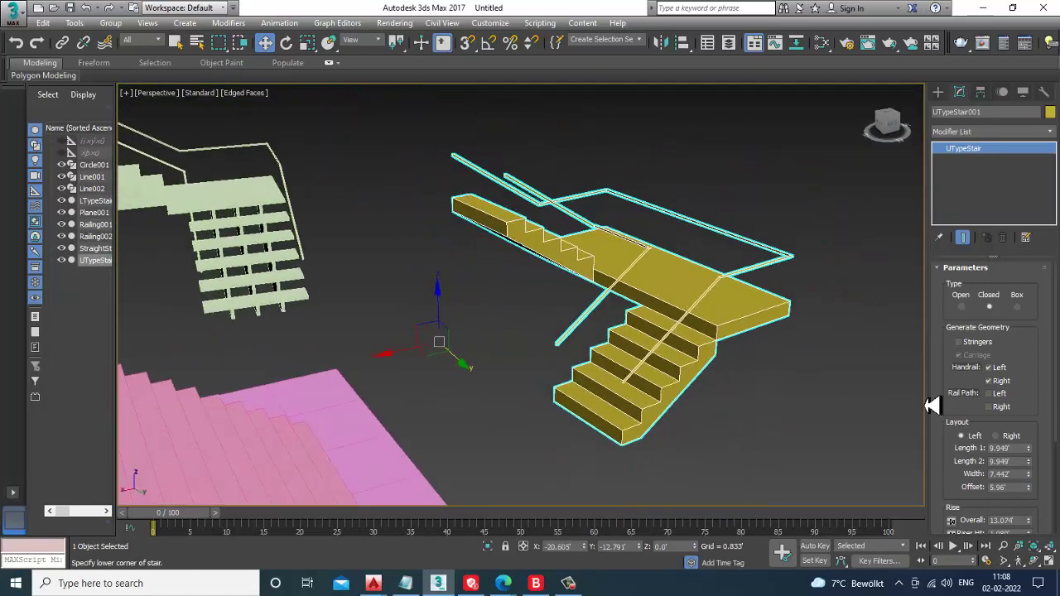
- Set the U-type stair's overall rise to 13.733' and open its Carriage parameters
{"action": "left_click_drag", "start_coordinate": [956, 508], "coordinate": [956, 403]}
{"action": "mouse_move", "coordinate": [1031, 414]}
{"action": "left_mouse_down"}
{"action": "mouse_move", "coordinate": [1035, 364]}
{"action": "mouse_move", "coordinate": [1035, 445]}
{"action": "mouse_move", "coordinate": [1034, 406]}
{"action": "mouse_move", "coordinate": [1037, 433]}
{"action": "left_mouse_up"}
{"action": "left_click_drag", "start_coordinate": [966, 490], "coordinate": [967, 371]}
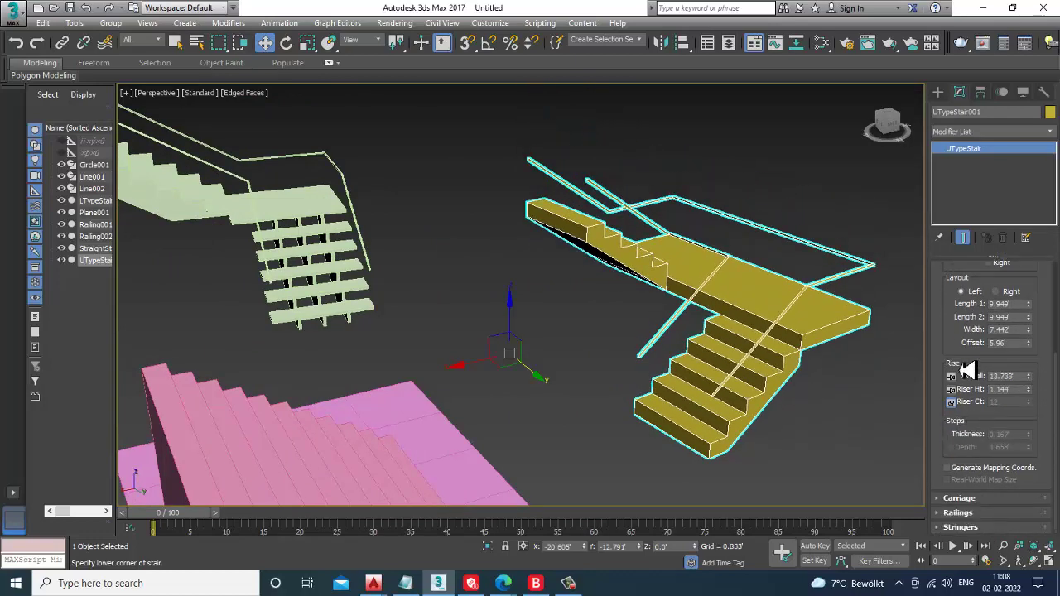
{"action": "left_click", "coordinate": [970, 500]}
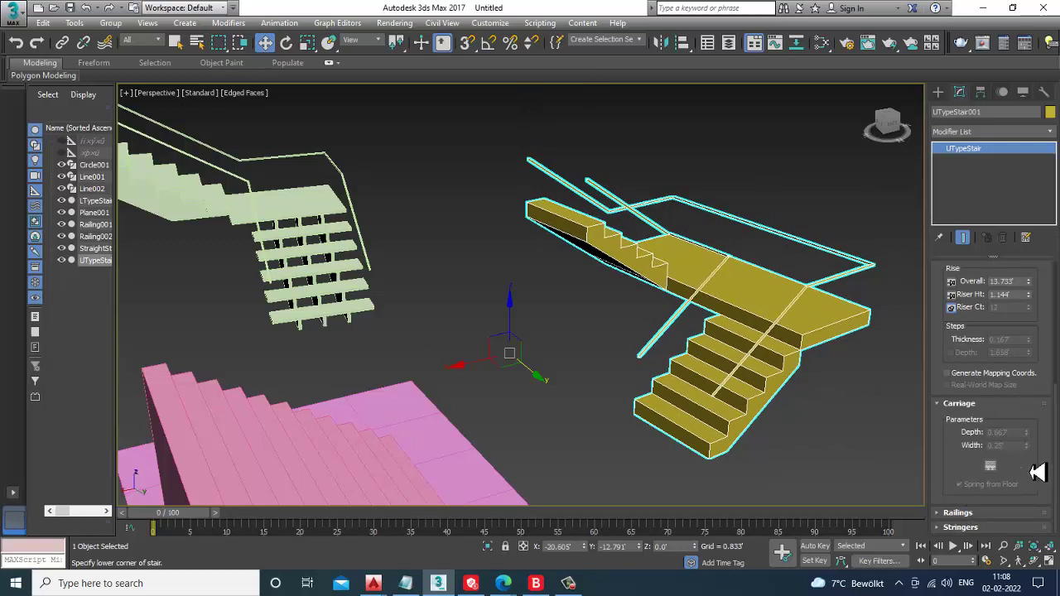
{"action": "left_click_drag", "start_coordinate": [1047, 403], "coordinate": [1044, 234]}
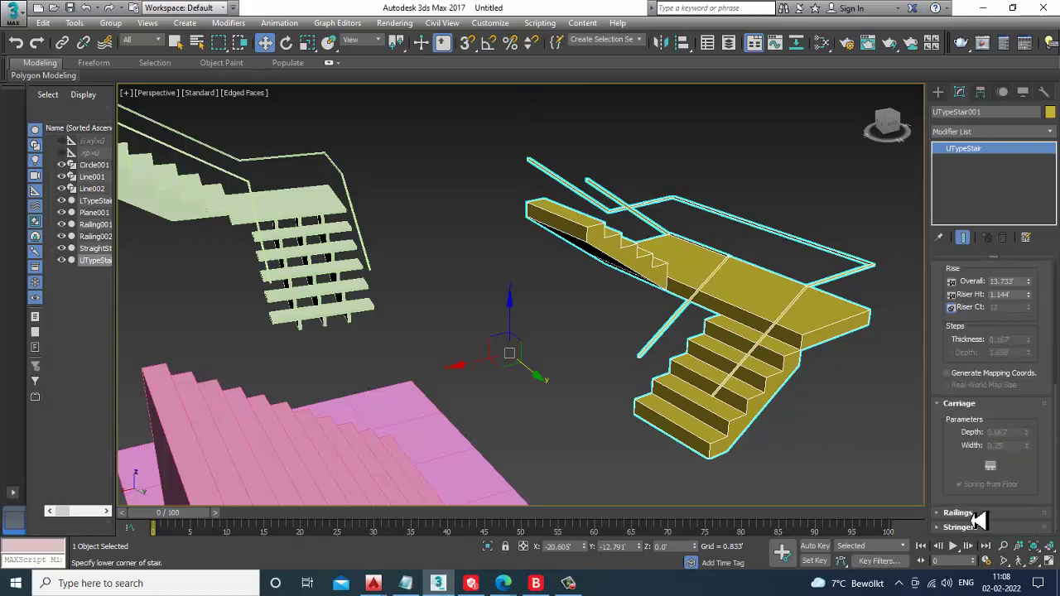
- Set the U-type stair's railing height to 3.675'
{"action": "left_click", "coordinate": [961, 513]}
{"action": "left_click_drag", "start_coordinate": [1027, 462], "coordinate": [1034, 488]}
{"action": "scroll", "coordinate": [639, 322], "scroll_direction": "down", "scroll_amount": 4}
{"action": "middle_click_drag", "start_coordinate": [639, 322], "coordinate": [734, 372], "text": "alt"}
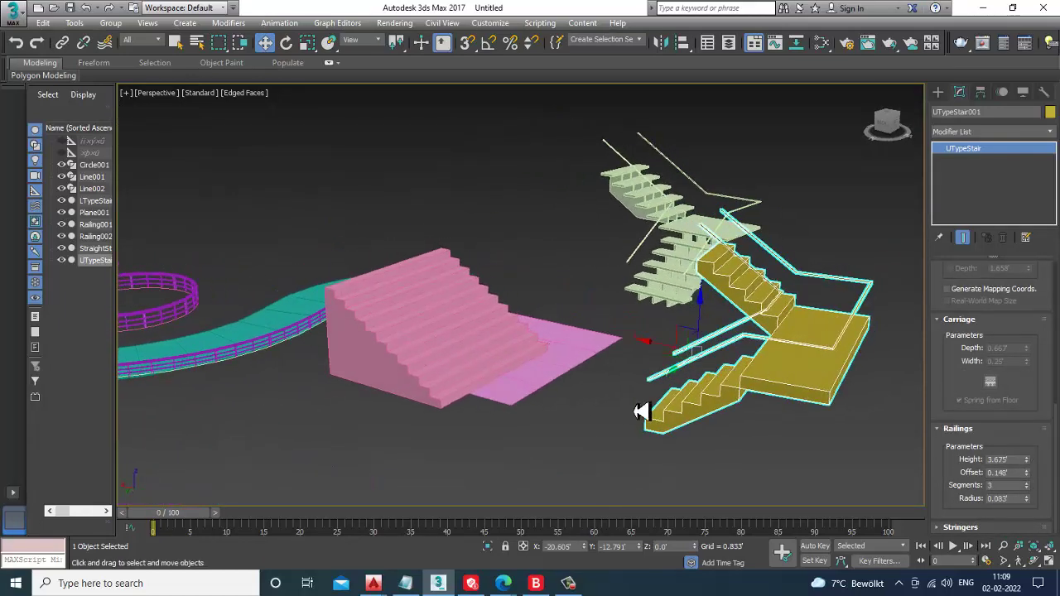
- Scale up the pink plane and move it along X to about -11.25' so it extends toward the U-type stair
{"action": "left_click", "coordinate": [542, 382]}
{"action": "key", "text": "r"}
{"action": "left_click_drag", "start_coordinate": [497, 355], "coordinate": [374, 290]}
{"action": "middle_click_drag", "start_coordinate": [435, 343], "coordinate": [662, 391]}
{"action": "key", "text": "w"}
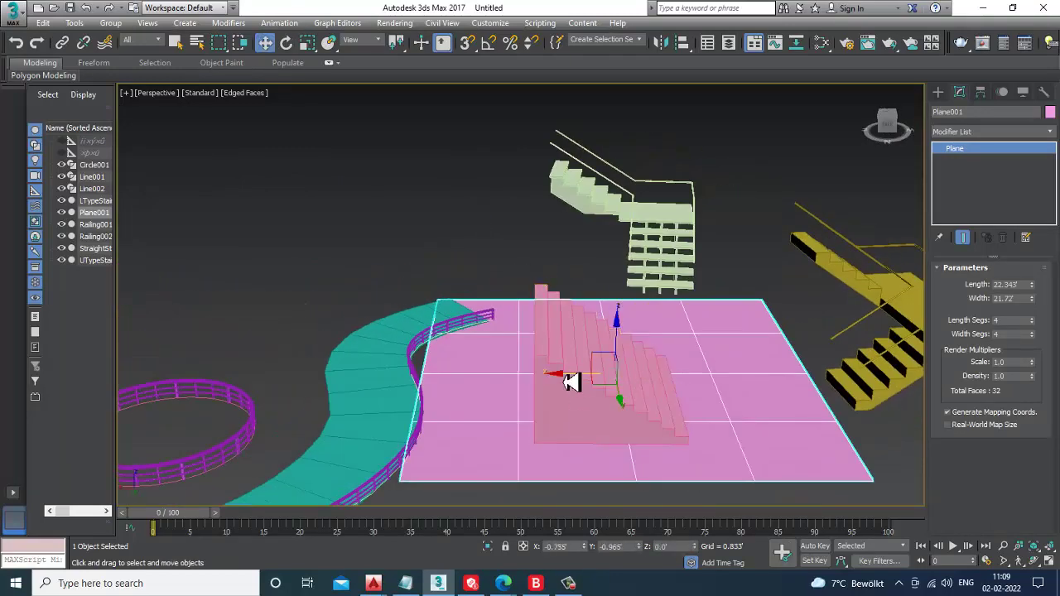
{"action": "left_click_drag", "start_coordinate": [570, 381], "coordinate": [674, 382]}
{"action": "middle_click_drag", "start_coordinate": [788, 424], "coordinate": [741, 406], "text": "alt"}
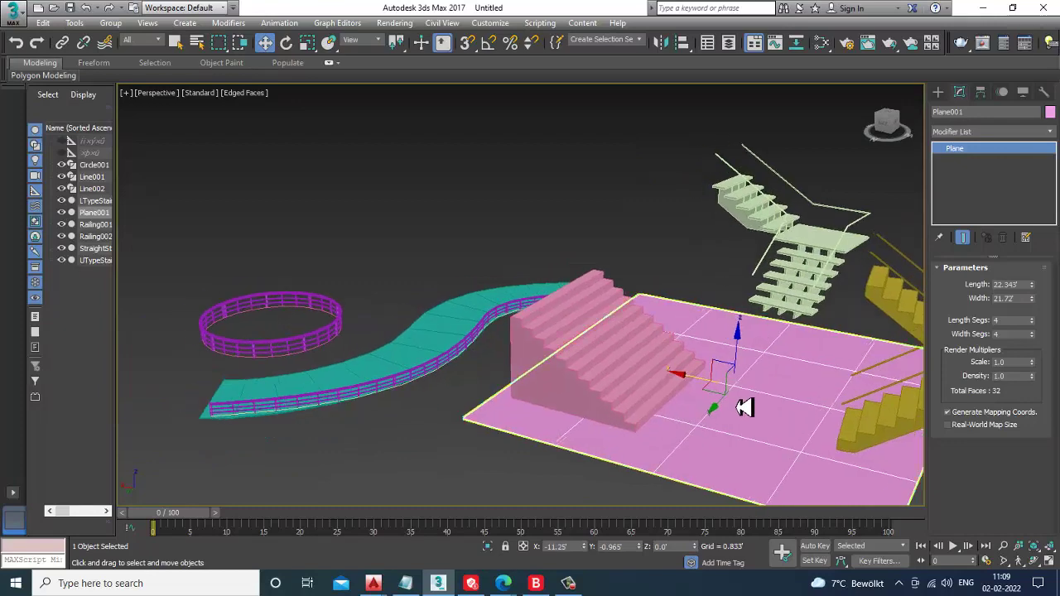
- Move the pink straight stair onto the enlarged plane and scale it uniformly to 46 percent
{"action": "left_click", "coordinate": [603, 378]}
{"action": "left_click_drag", "start_coordinate": [614, 436], "coordinate": [670, 445]}
{"action": "key", "text": "r"}
{"action": "left_click_drag", "start_coordinate": [730, 481], "coordinate": [801, 533]}
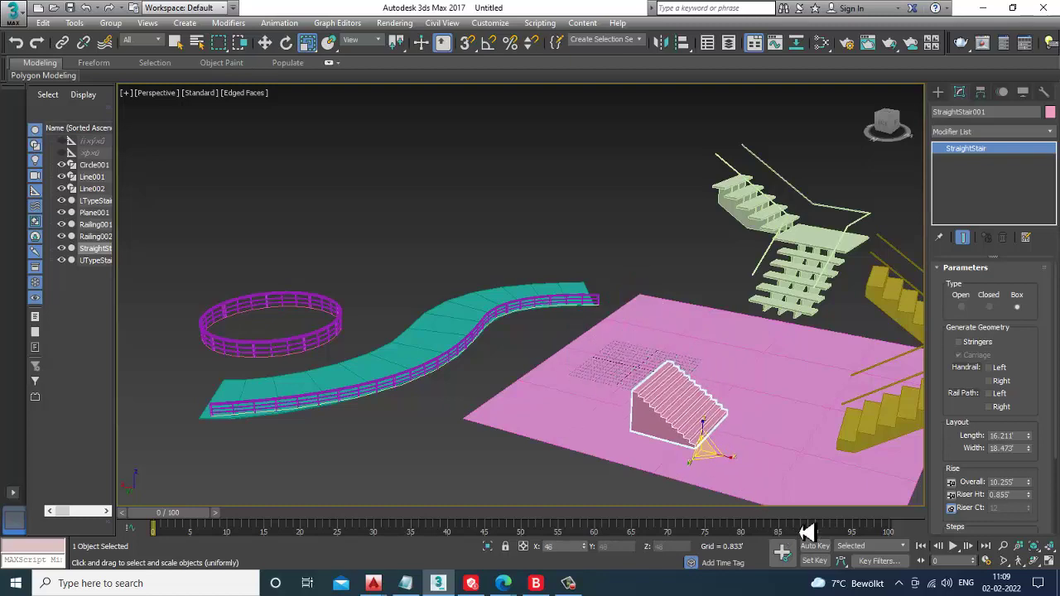
{"action": "key", "text": "w"}
{"action": "middle_click_drag", "start_coordinate": [774, 438], "coordinate": [672, 426]}
- Scale down the U-type stair and place it on the plane at about X -10.033', Y -12.791', Z 0.182'
{"action": "left_click", "coordinate": [811, 419]}
{"action": "left_click", "coordinate": [834, 387]}
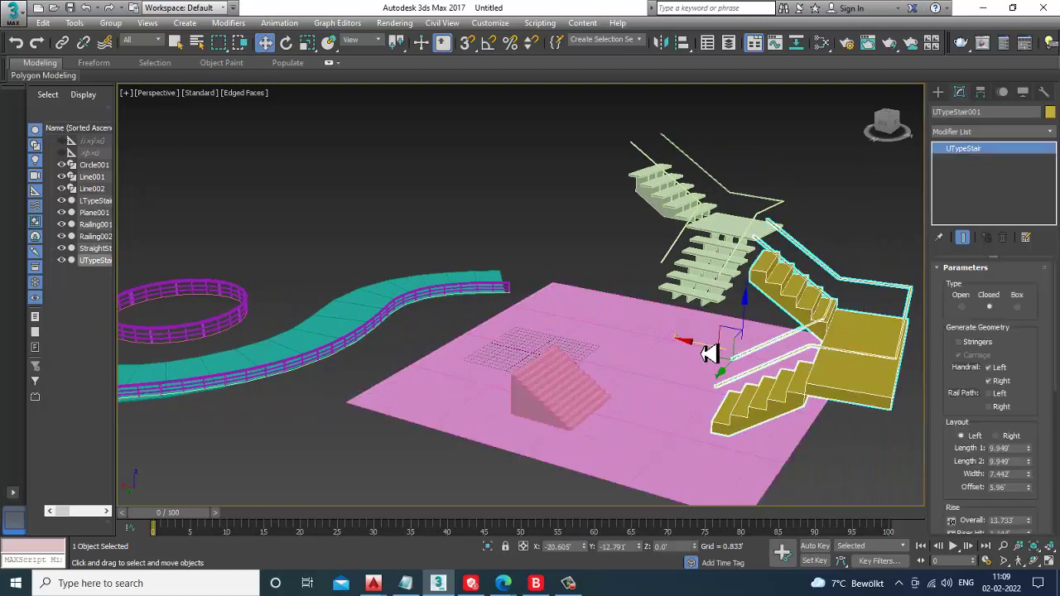
{"action": "left_click_drag", "start_coordinate": [709, 353], "coordinate": [679, 333]}
{"action": "middle_click_drag", "start_coordinate": [708, 318], "coordinate": [727, 342], "text": "alt"}
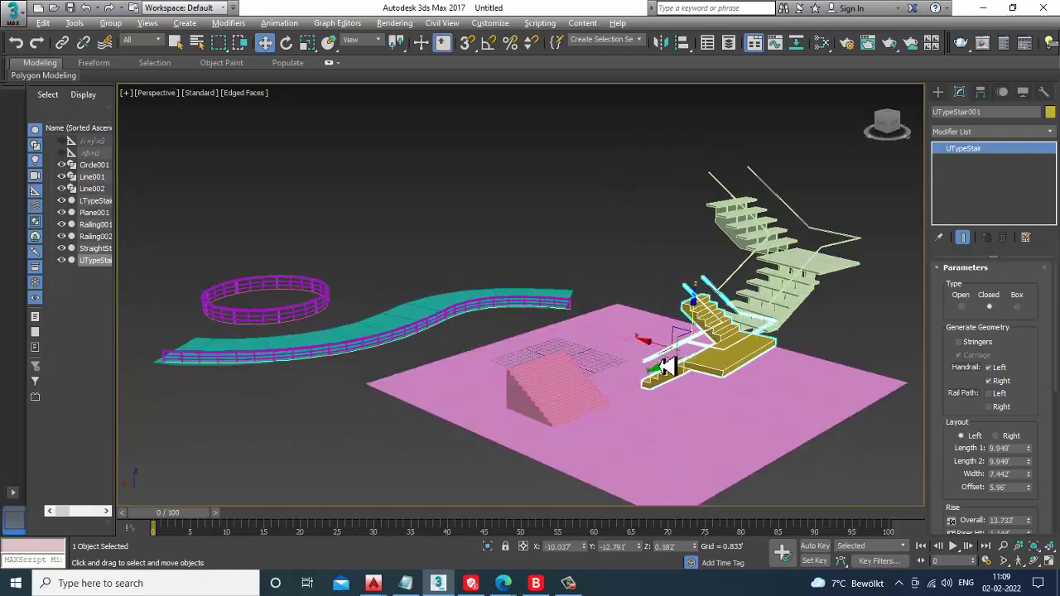
{"action": "middle_click_drag", "start_coordinate": [667, 366], "coordinate": [621, 361], "text": "alt"}
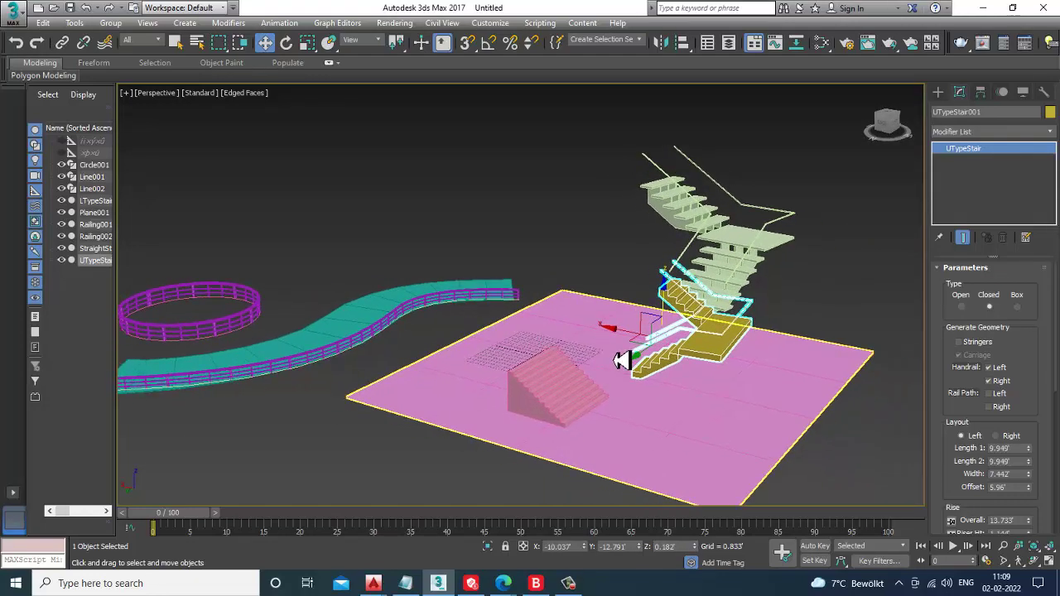